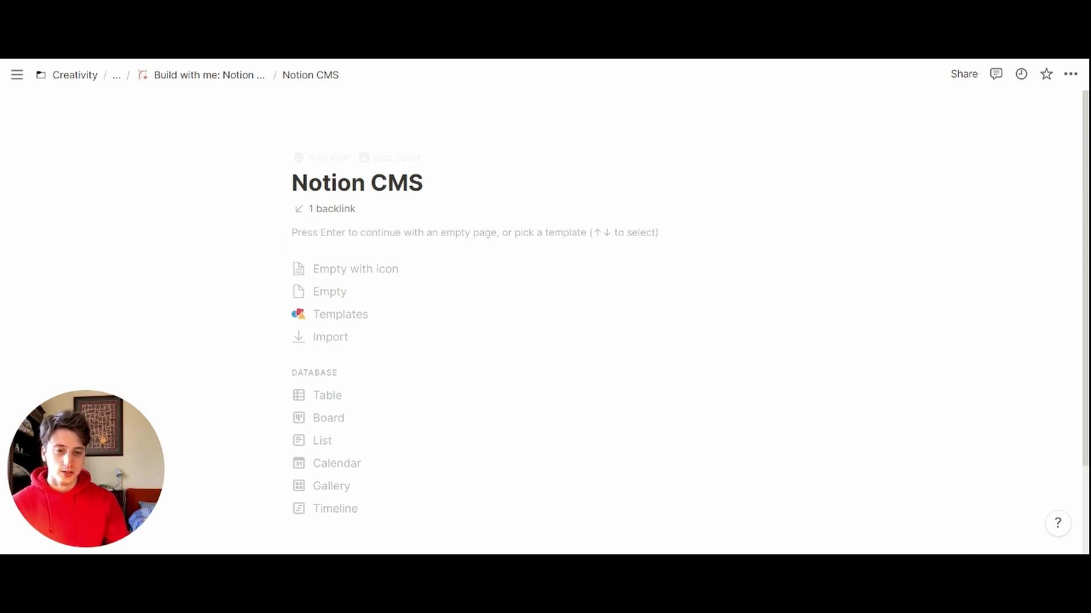
Step: Toggle the page's Small text off and back on, then make Notion CMS a table database
{"action": "left_click", "coordinate": [1071, 74]}
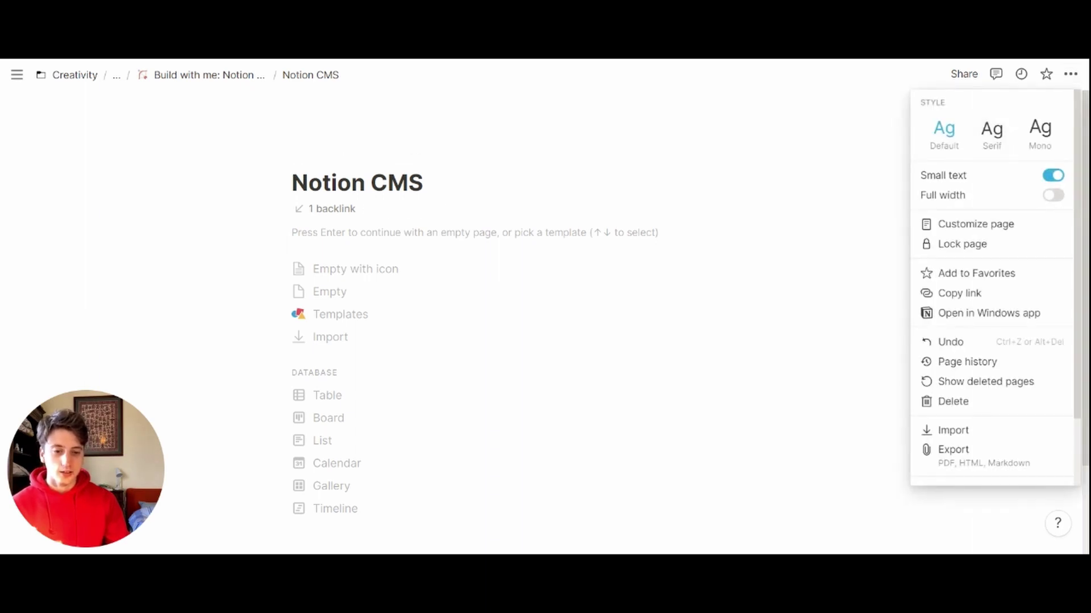
{"action": "left_click", "coordinate": [1053, 175]}
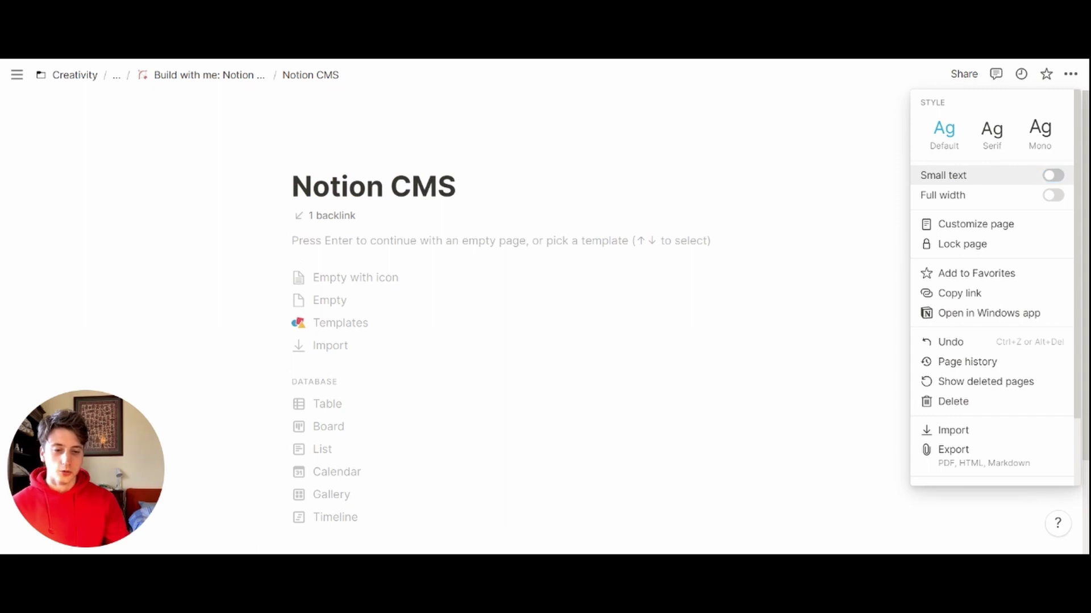
{"action": "left_click", "coordinate": [1052, 175]}
{"action": "left_click", "coordinate": [699, 143]}
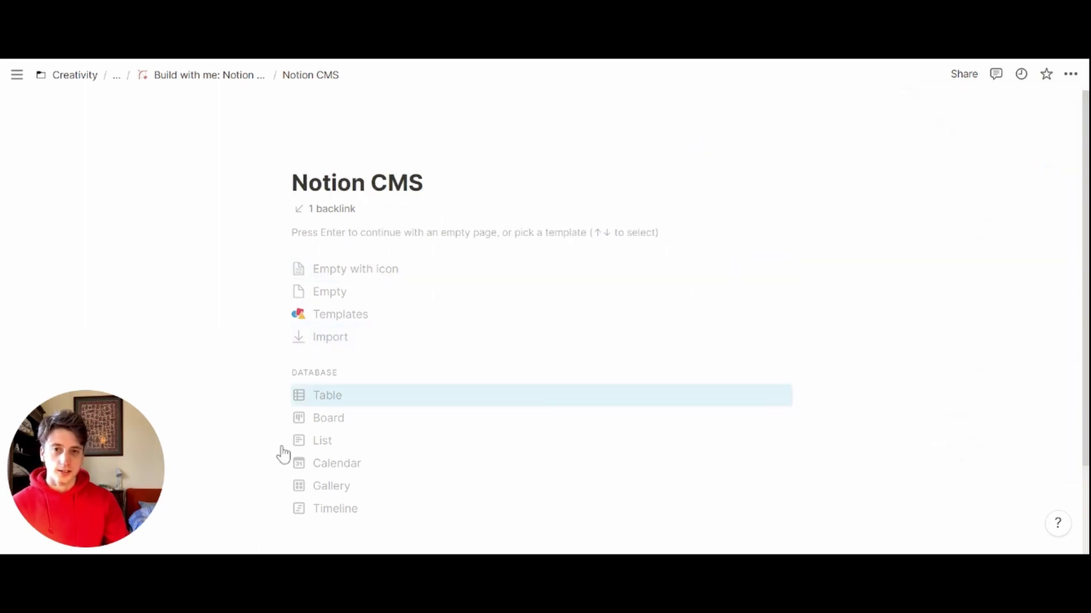
{"action": "key", "text": "Return"}
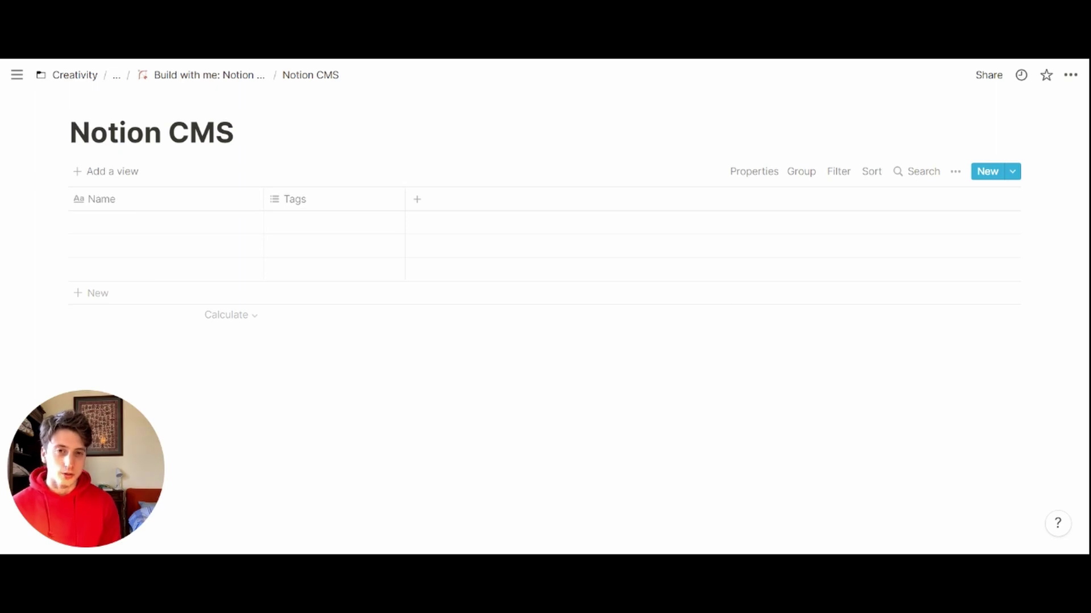
Step: Replace the page's default icon with the ice-cube emoji
{"action": "mouse_move", "coordinate": [170, 103]}
{"action": "left_click", "coordinate": [100, 104]}
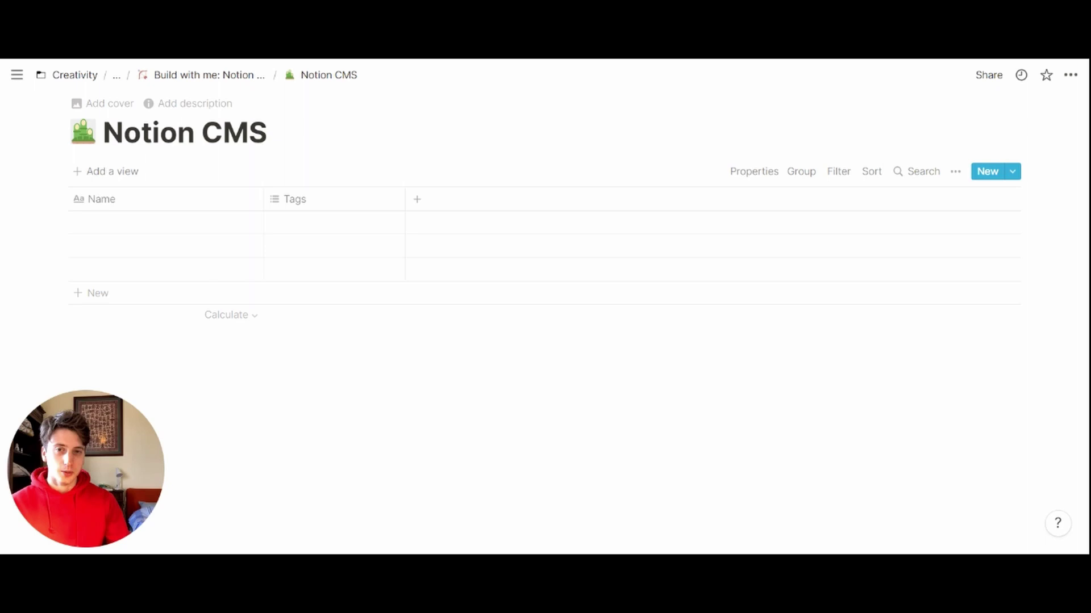
{"action": "left_click", "coordinate": [83, 133]}
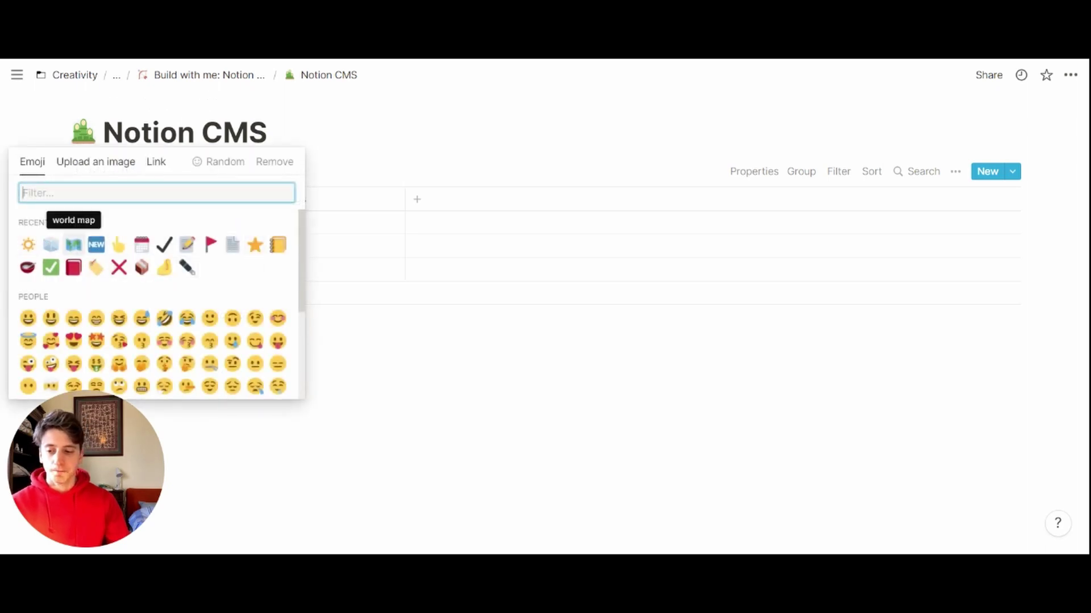
{"action": "left_click", "coordinate": [51, 244]}
Step: Set an Unsplash 'content' photo of Instagram and YouTube app icons as the cover
{"action": "left_click", "coordinate": [104, 102]}
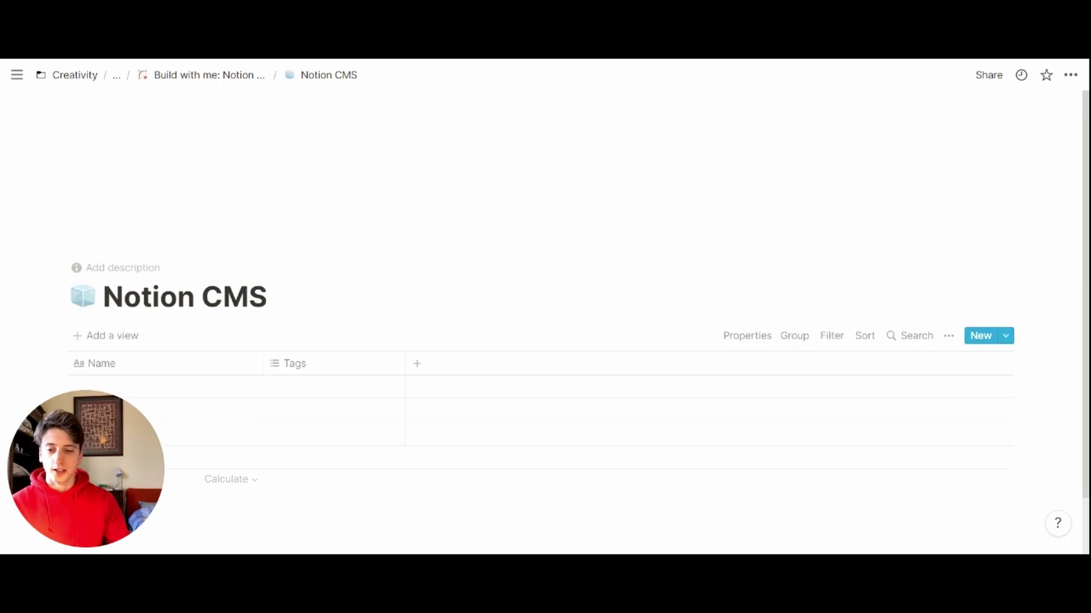
{"action": "left_click", "coordinate": [756, 233]}
{"action": "left_click", "coordinate": [674, 257]}
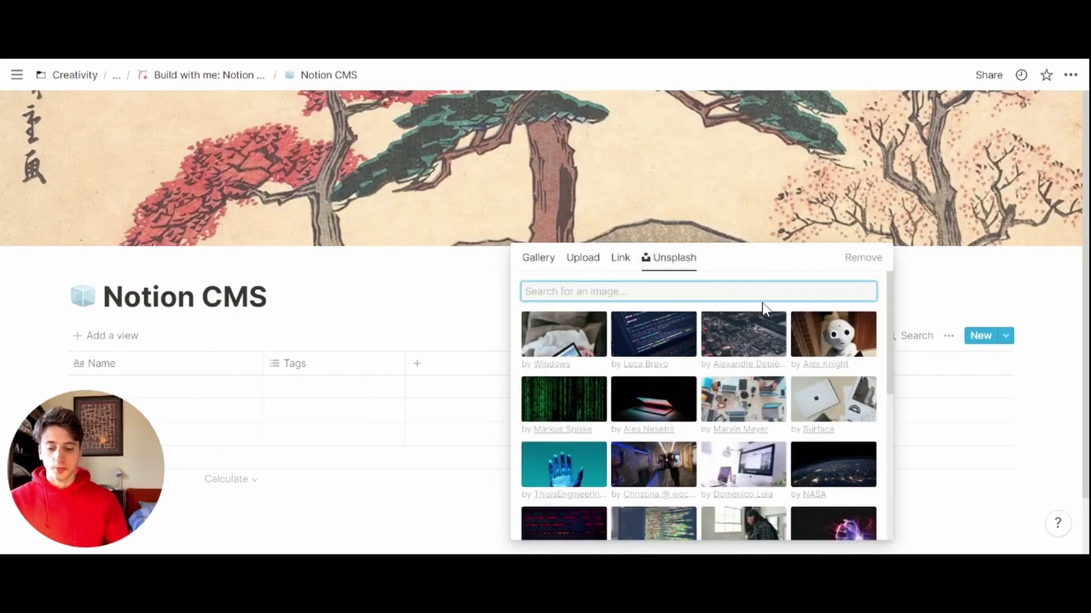
{"action": "type", "text": "content"}
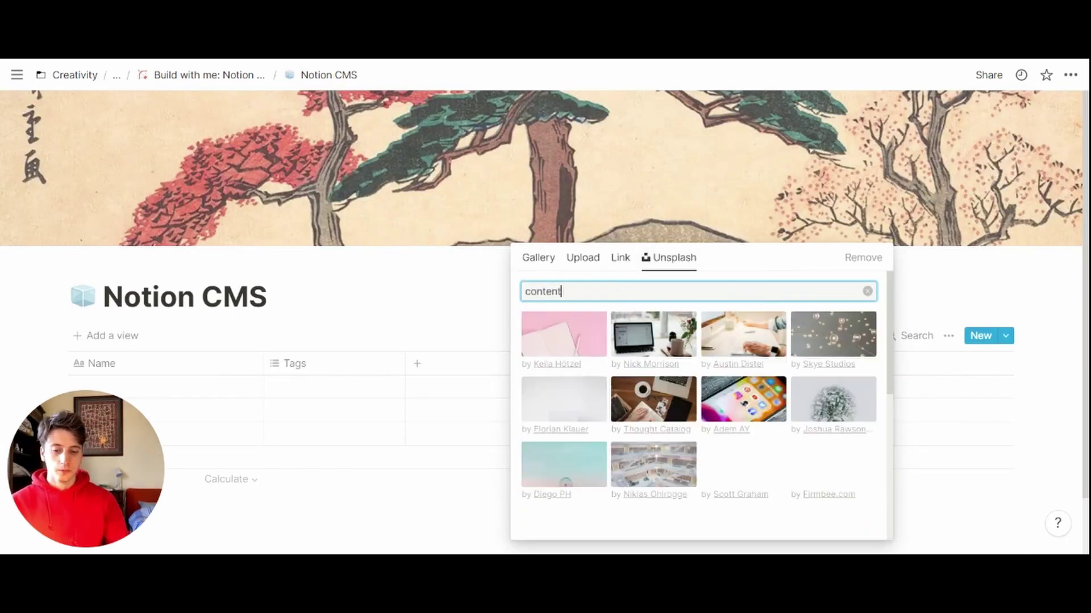
{"action": "scroll", "coordinate": [699, 398], "scroll_direction": "down", "scroll_amount": 2}
{"action": "left_click", "coordinate": [564, 330]}
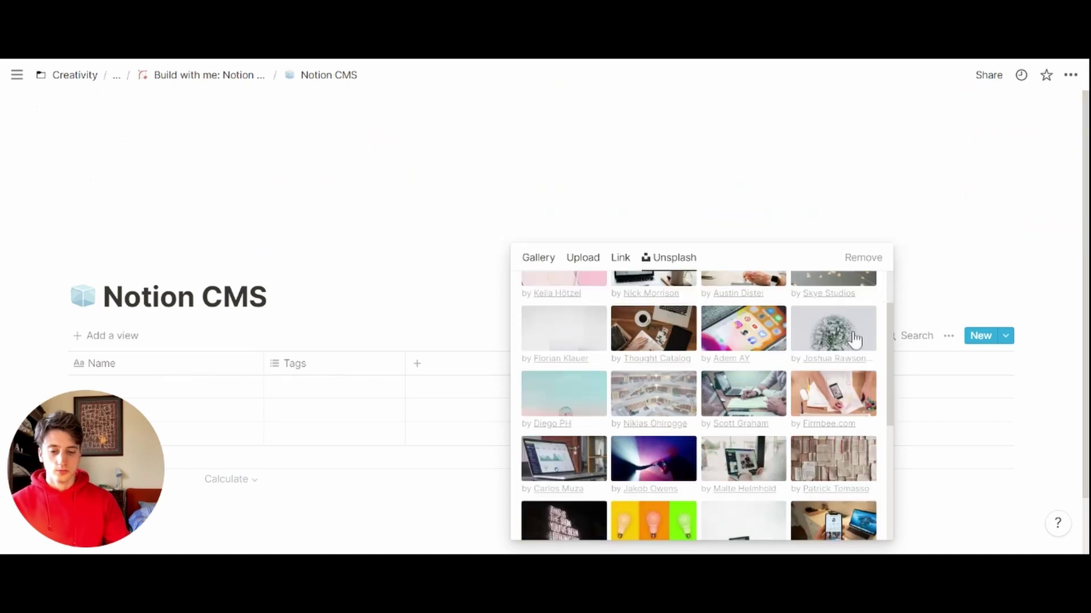
{"action": "left_click", "coordinate": [327, 326]}
{"action": "scroll", "coordinate": [509, 310], "scroll_direction": "down", "scroll_amount": 1}
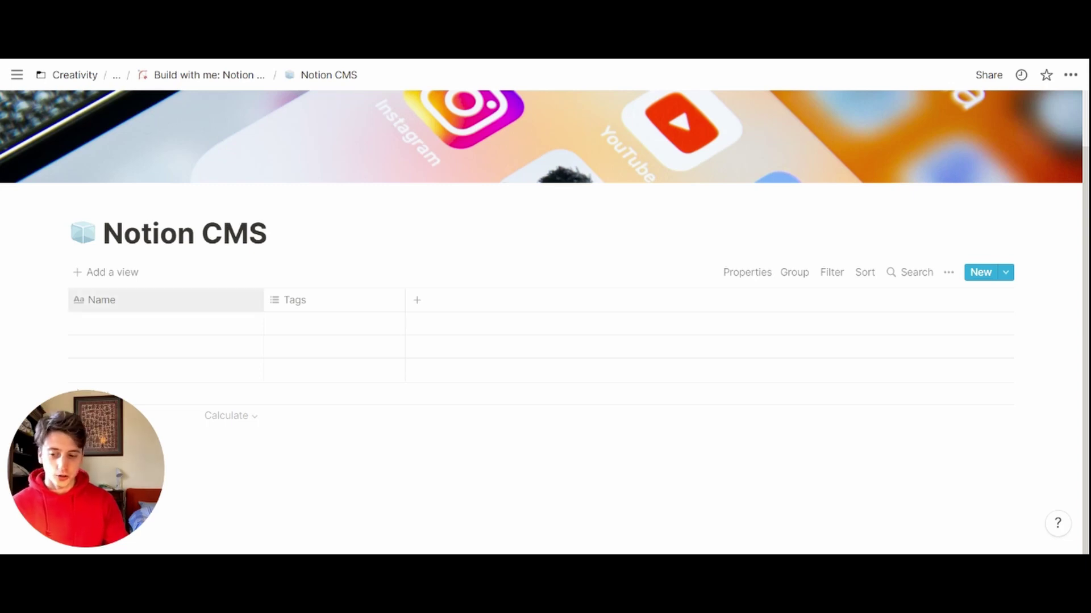
Step: Rename the Name column to 'Content Name'
{"action": "left_click", "coordinate": [113, 300]}
{"action": "type", "text": "Cont"}
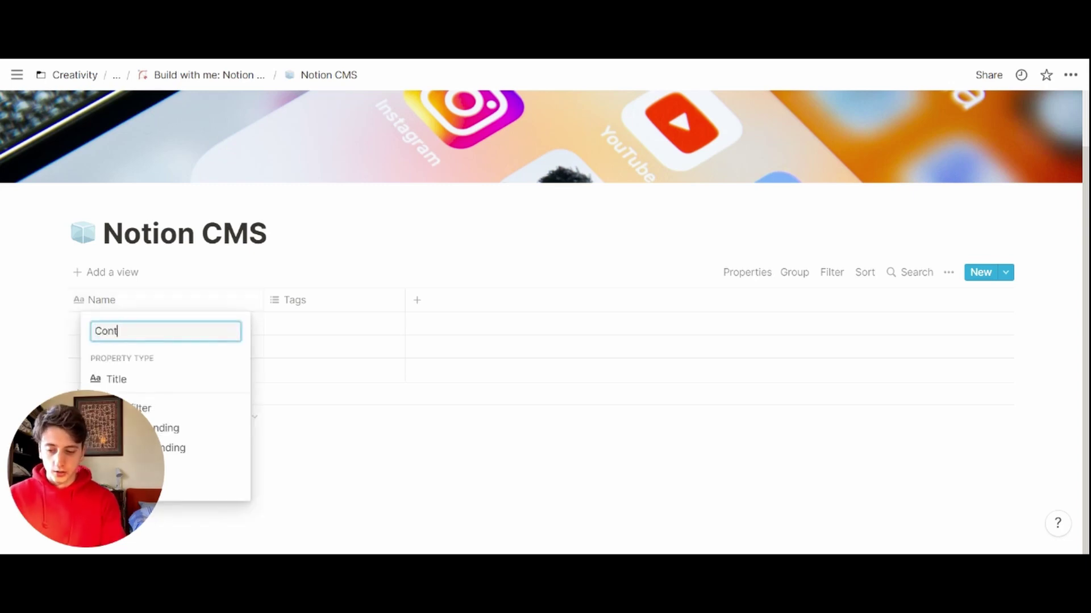
{"action": "type", "text": "ent Name"}
{"action": "key", "text": "Return"}
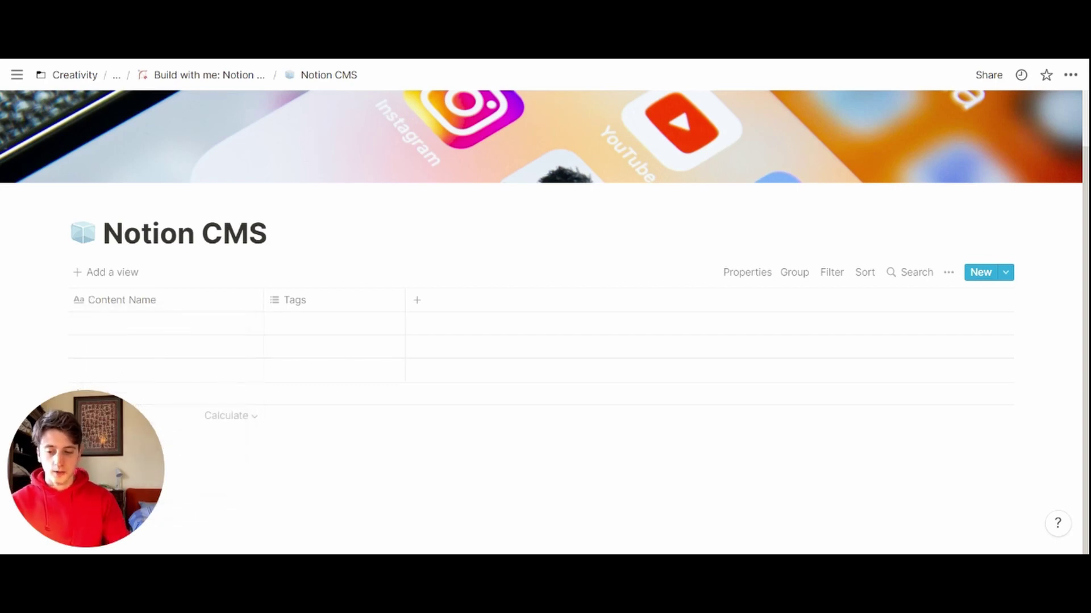
{"action": "left_click", "coordinate": [304, 300]}
{"action": "key", "text": "Escape"}
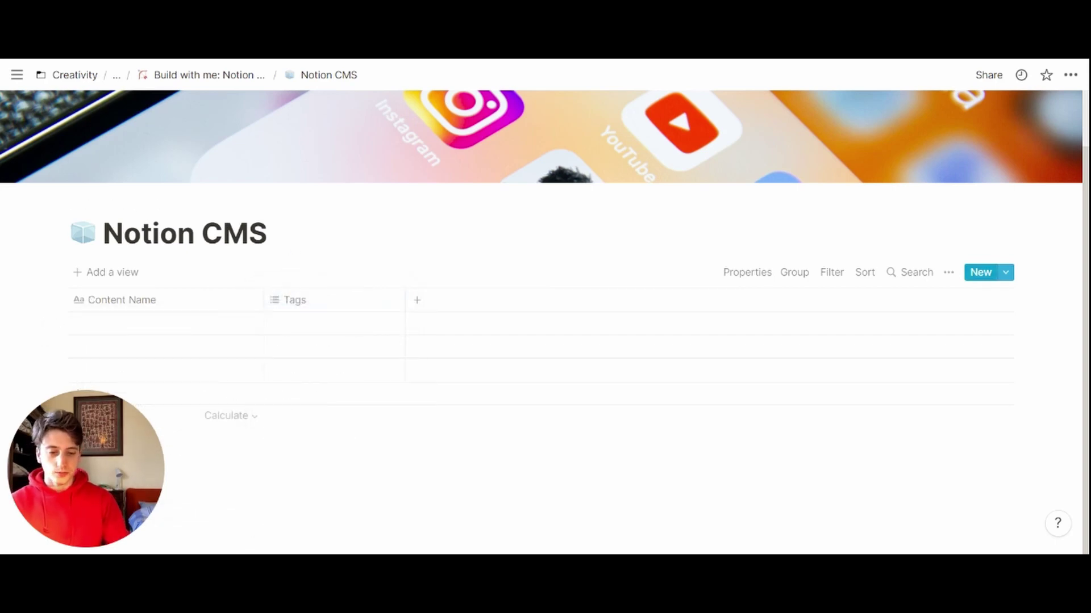
Step: Turn off cell wrapping and open the first table row as a full page
{"action": "left_click", "coordinate": [948, 272]}
{"action": "left_click", "coordinate": [1059, 415]}
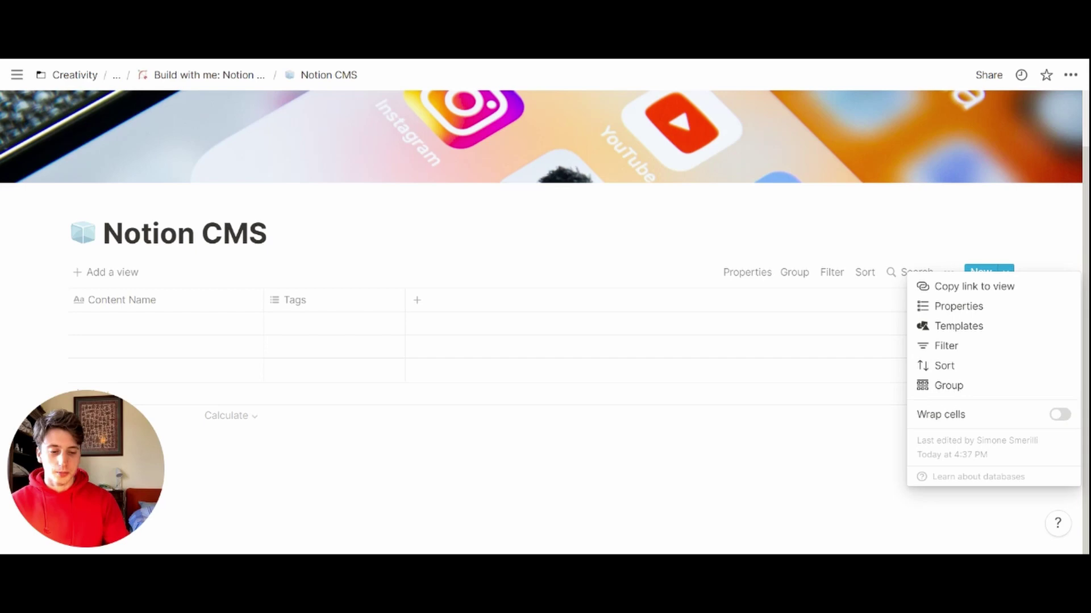
{"action": "left_click", "coordinate": [616, 229]}
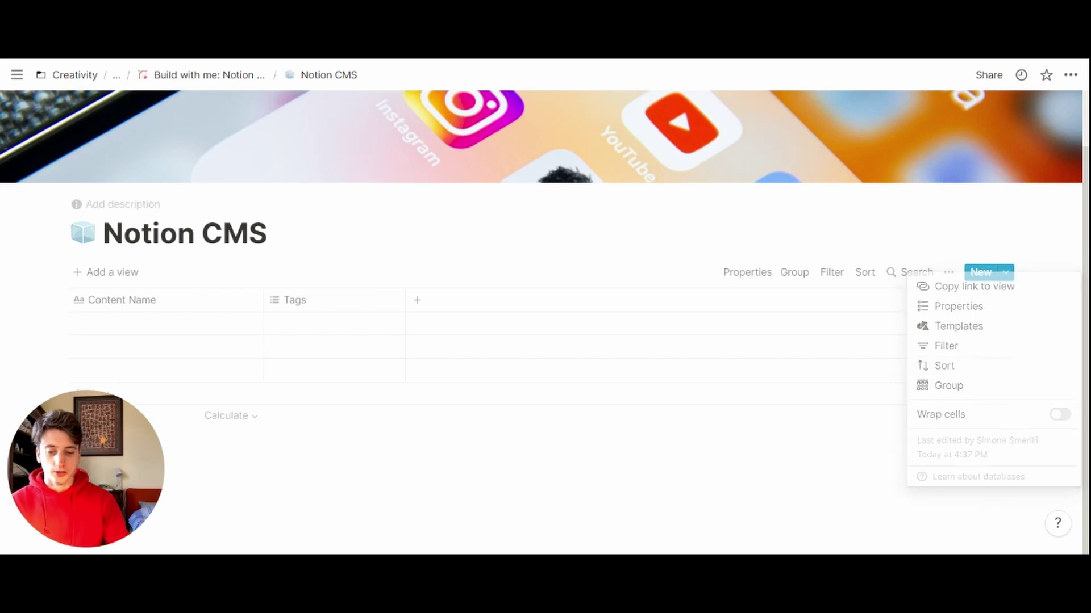
{"action": "left_click", "coordinate": [83, 341]}
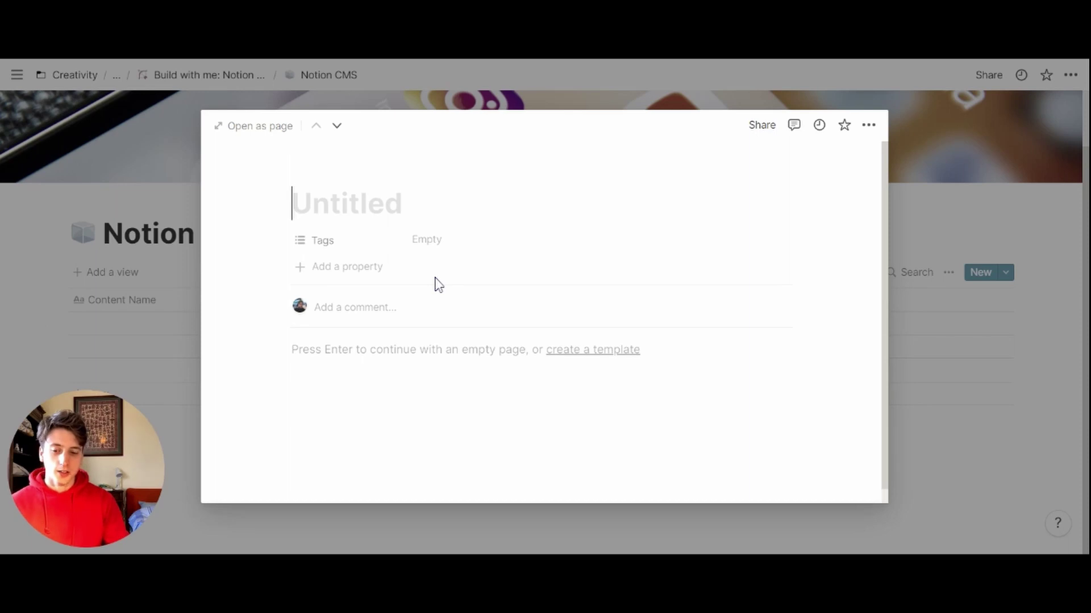
{"action": "left_click", "coordinate": [256, 125]}
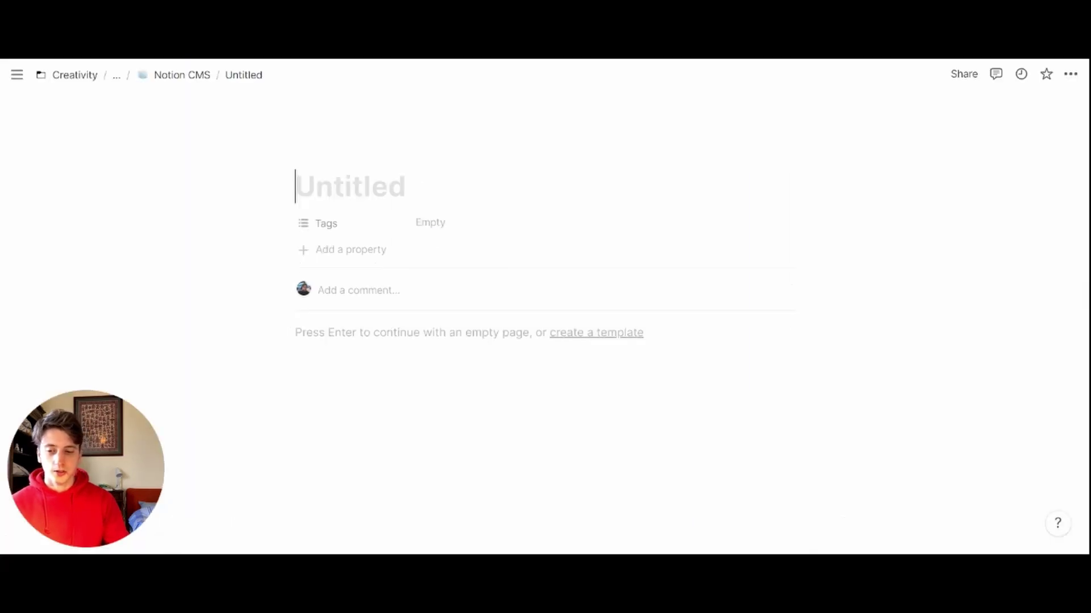
Step: Rename the Tags property to Status and make it a Select property
{"action": "left_click", "coordinate": [321, 223]}
{"action": "type", "text": "Status"}
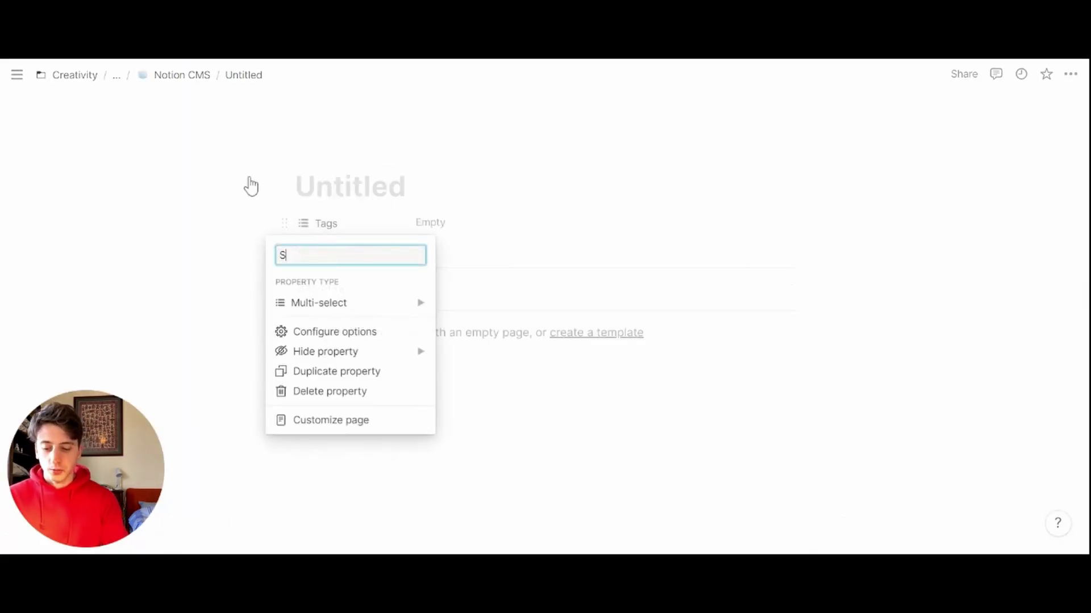
{"action": "mouse_move", "coordinate": [316, 302]}
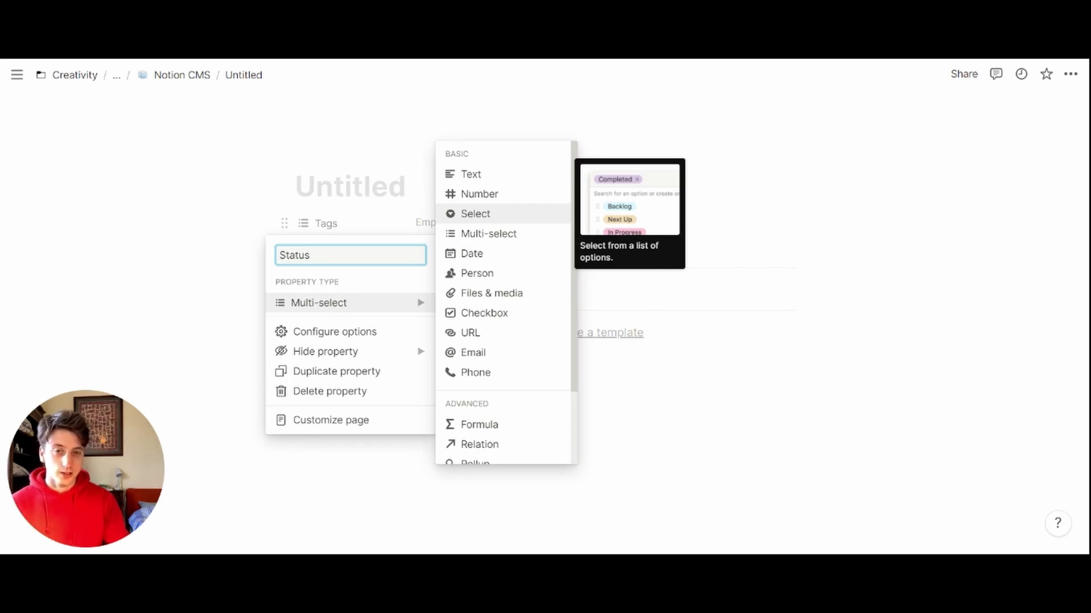
{"action": "left_click", "coordinate": [475, 213]}
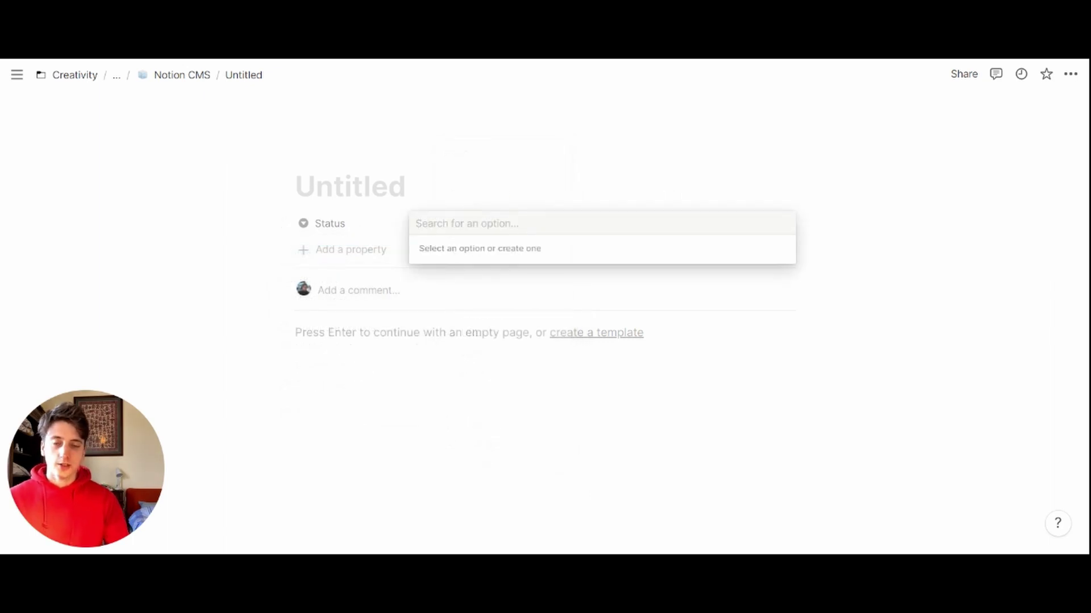
Step: Create Status options Ready to Start, In Progress, Draft and Published
{"action": "type", "text": "Ready to Start"}
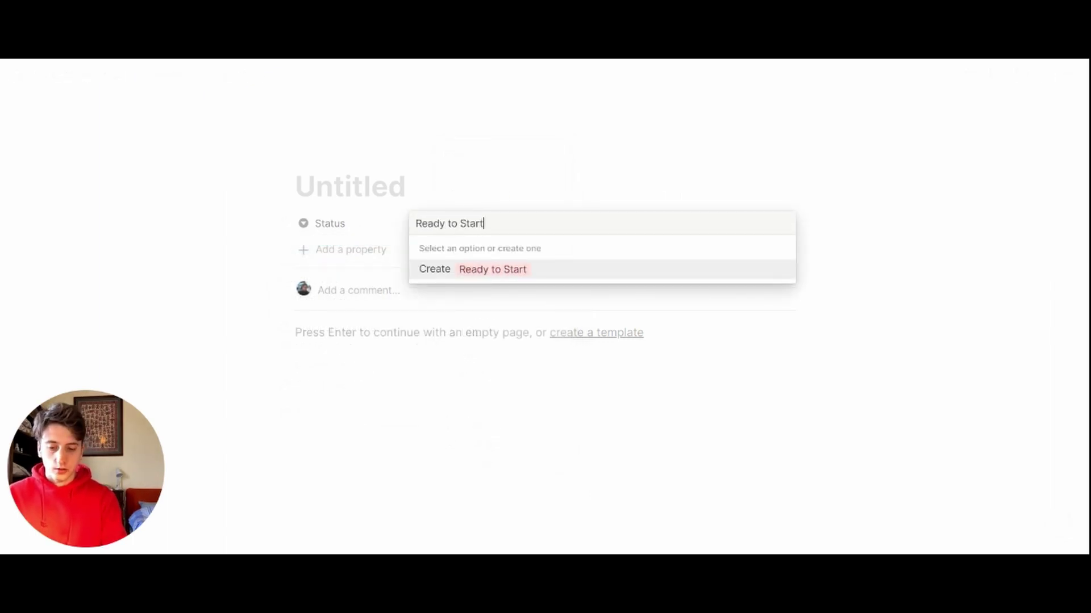
{"action": "key", "text": "Return"}
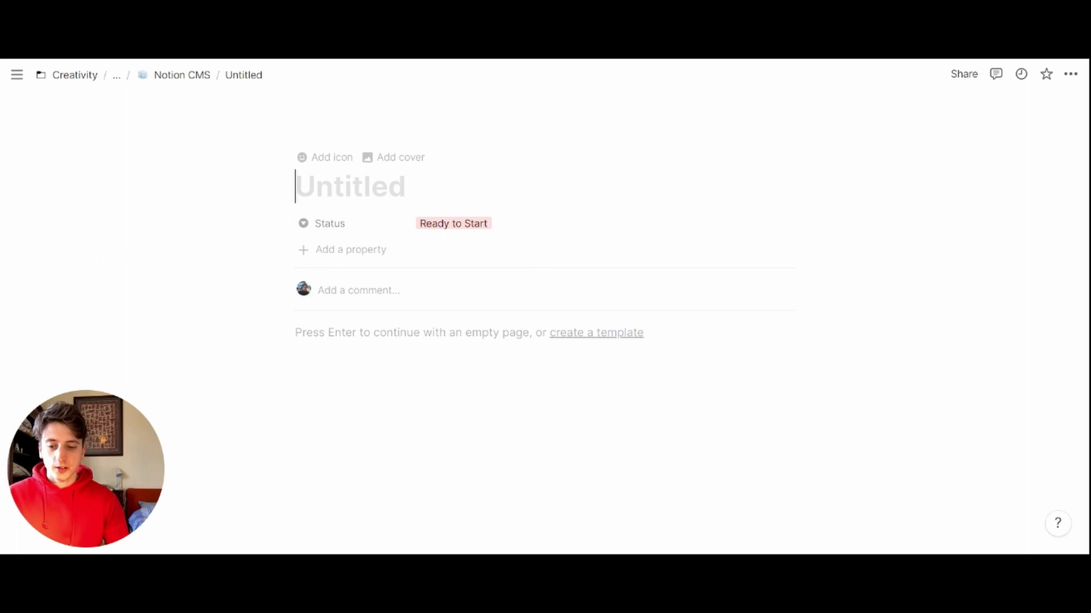
{"action": "left_click", "coordinate": [454, 223]}
{"action": "key", "text": "BackSpace"}
{"action": "type", "text": "In Progress"}
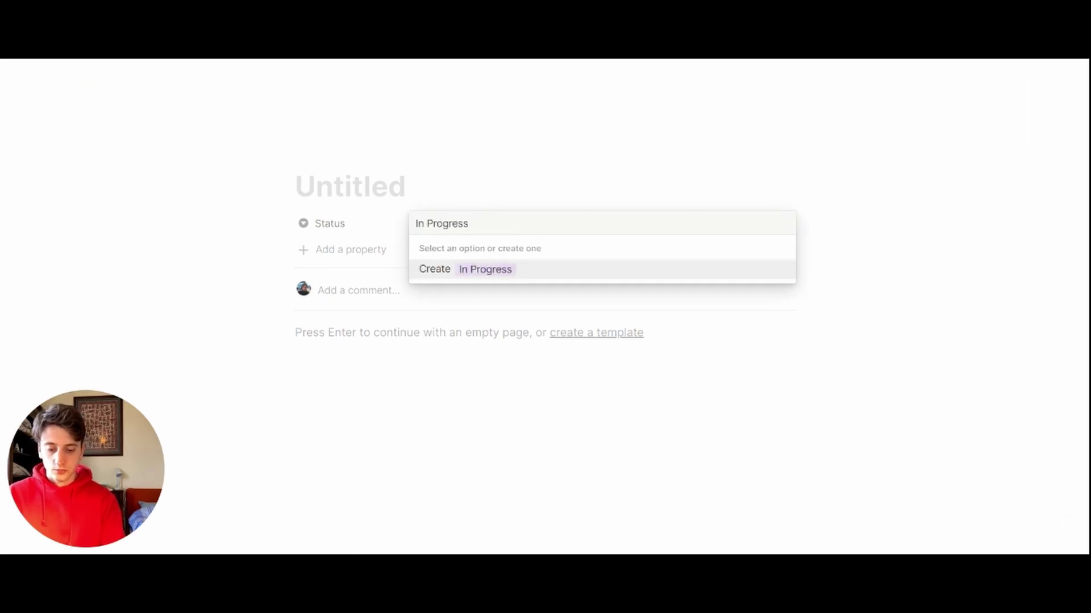
{"action": "key", "text": "Return"}
{"action": "type", "text": "Draft"}
{"action": "key", "text": "Return"}
{"action": "key", "text": "BackSpace"}
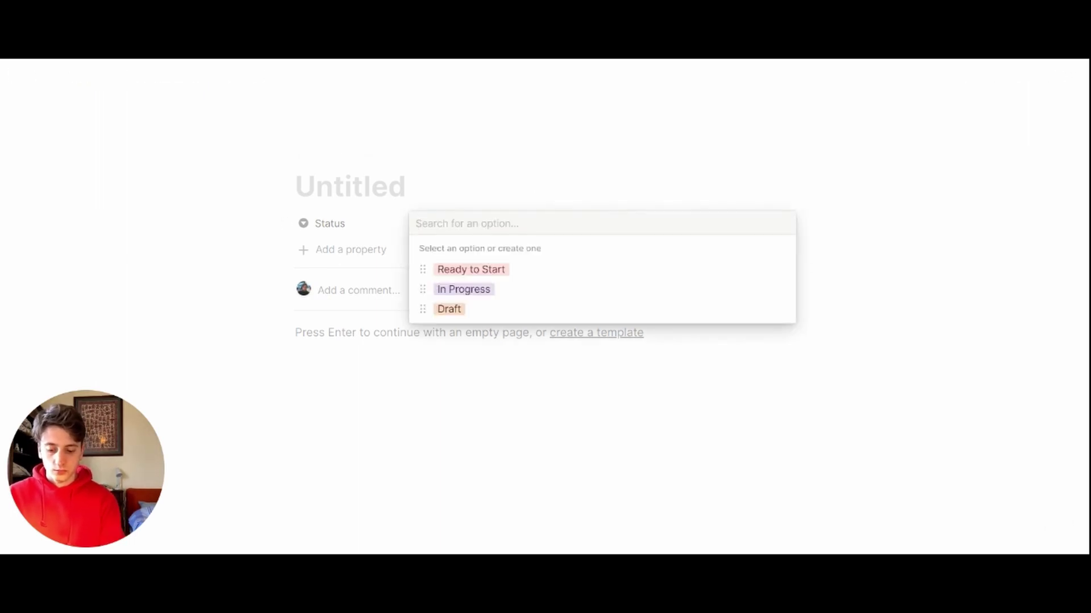
{"action": "type", "text": "Published"}
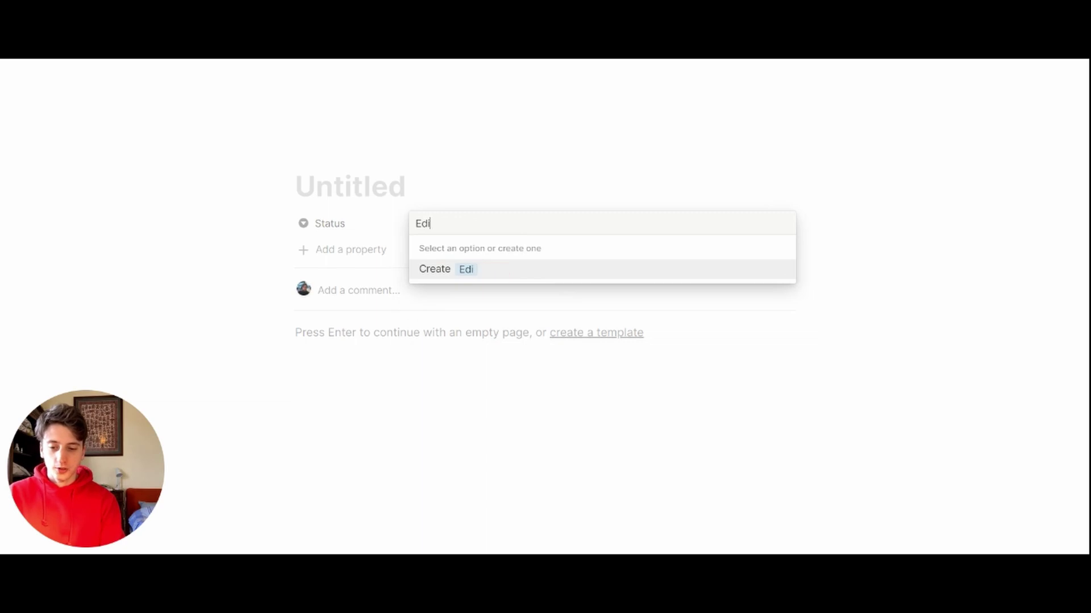
{"action": "key", "text": "Return"}
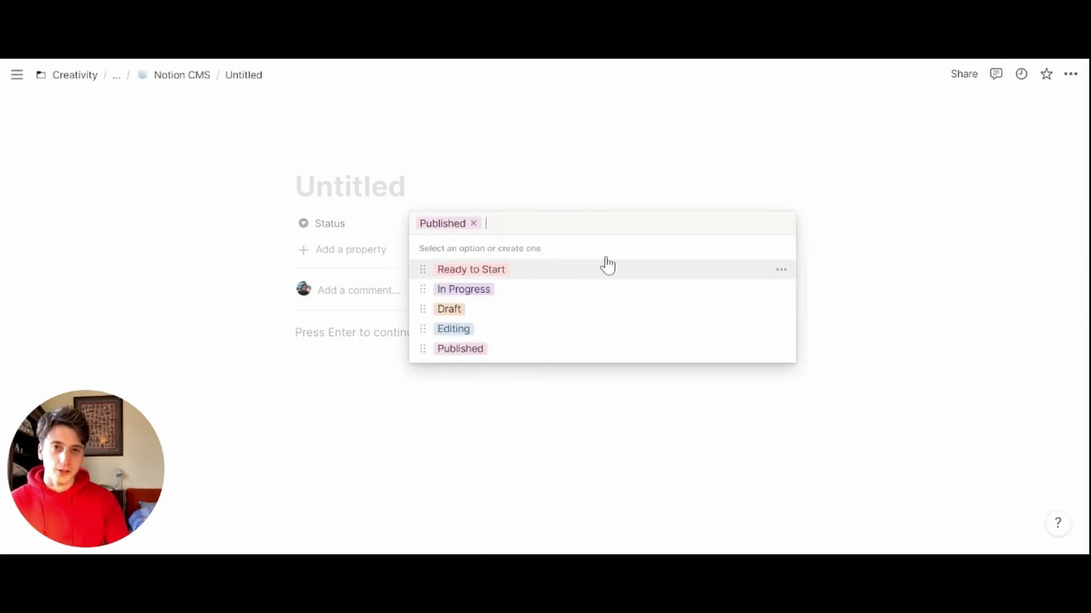
Step: Colour the Ready to Start option yellow, keeping Status set to Published
{"action": "left_click", "coordinate": [781, 269]}
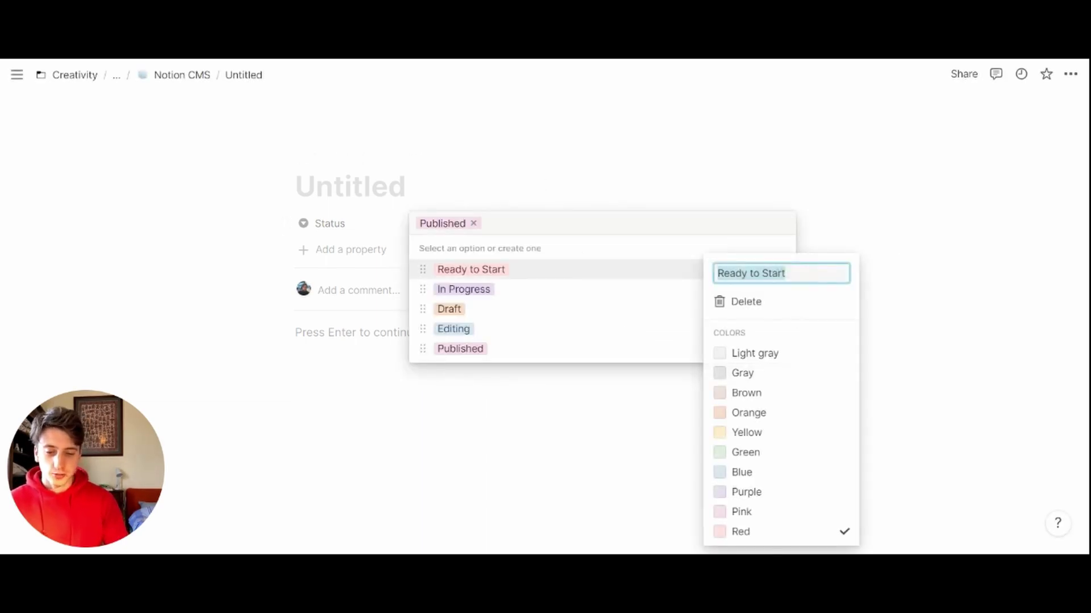
{"action": "left_click", "coordinate": [744, 432]}
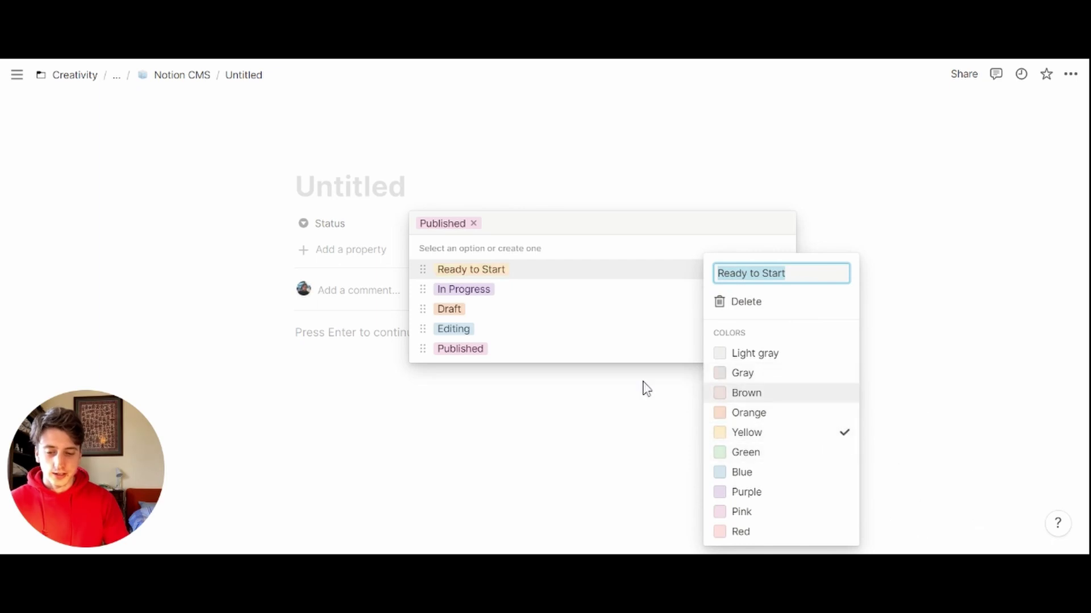
{"action": "left_click", "coordinate": [653, 348]}
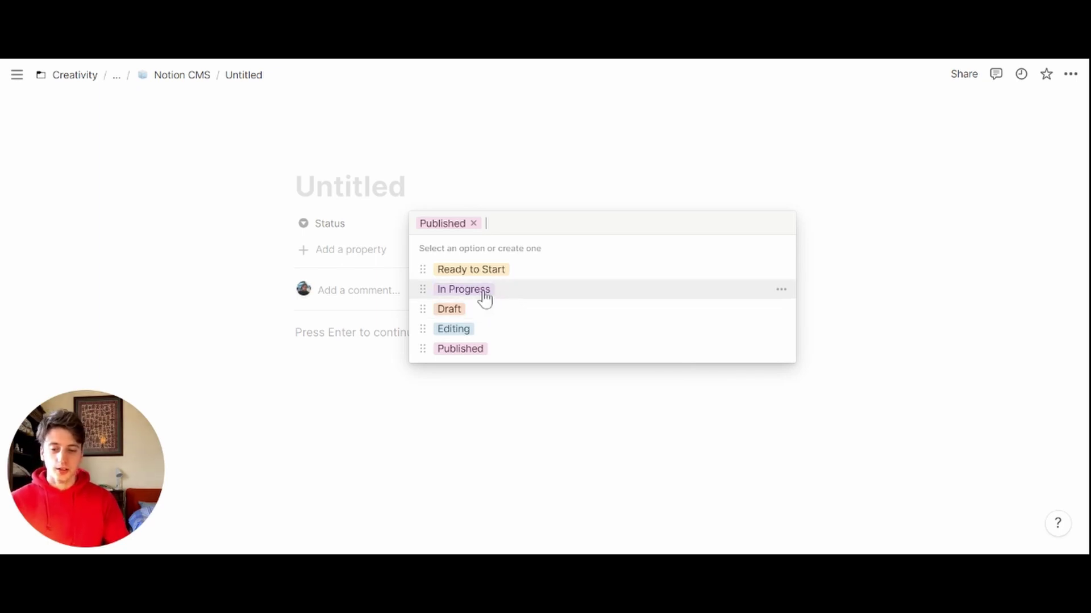
{"action": "left_click", "coordinate": [351, 234]}
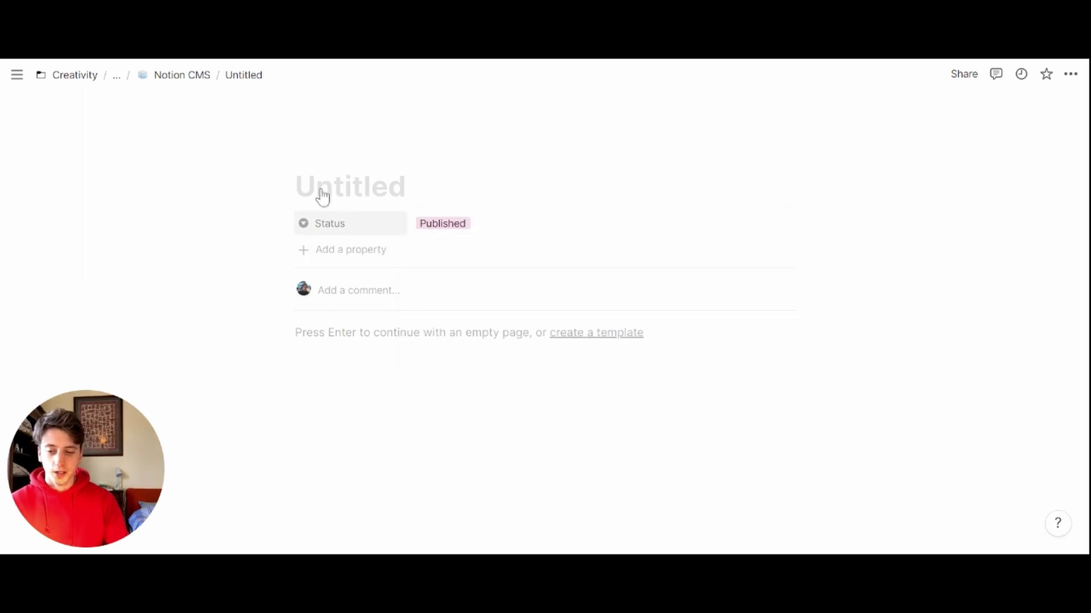
Step: Add a new Multi-select property named Platform
{"action": "left_click", "coordinate": [340, 249]}
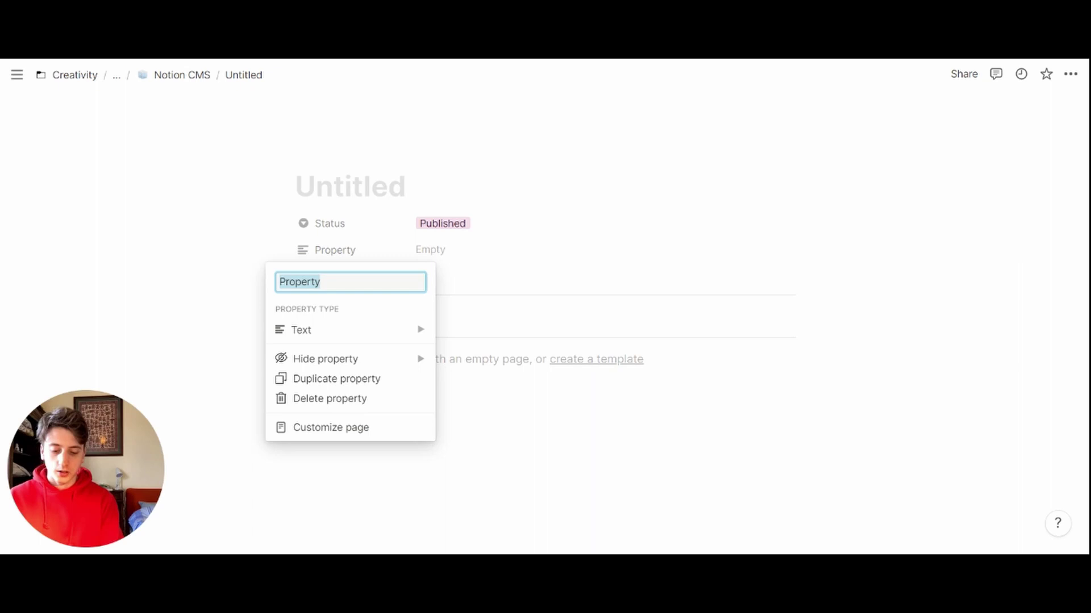
{"action": "type", "text": "Platform"}
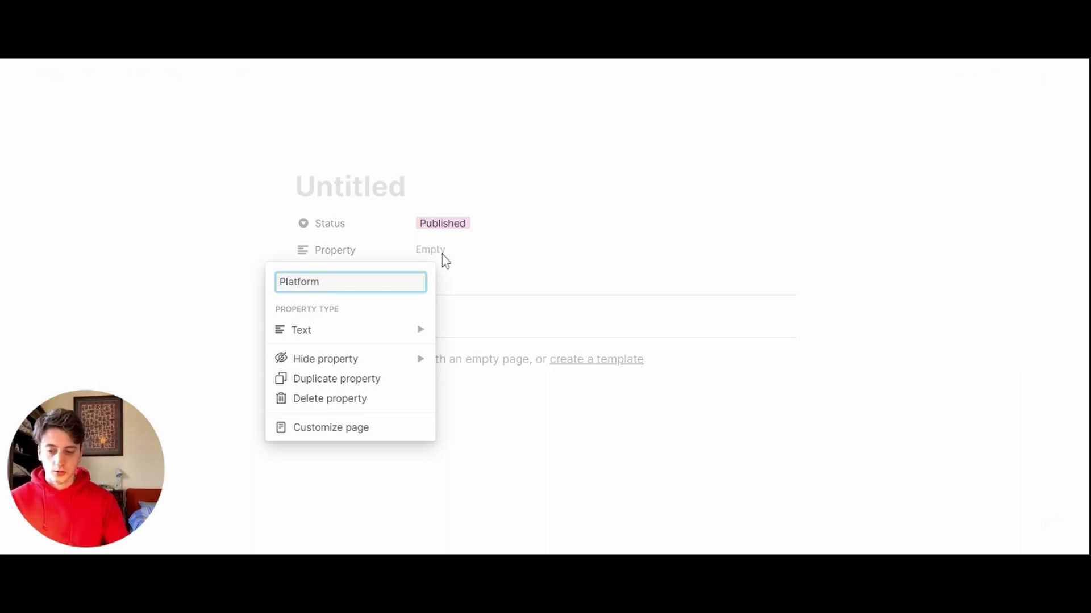
{"action": "mouse_move", "coordinate": [407, 340]}
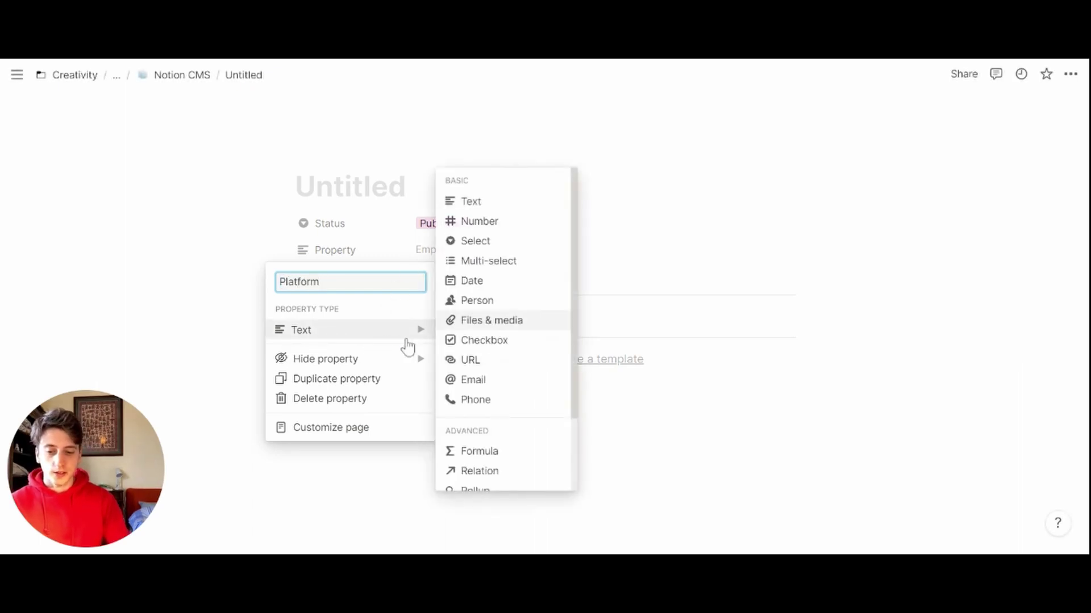
{"action": "left_click", "coordinate": [467, 259]}
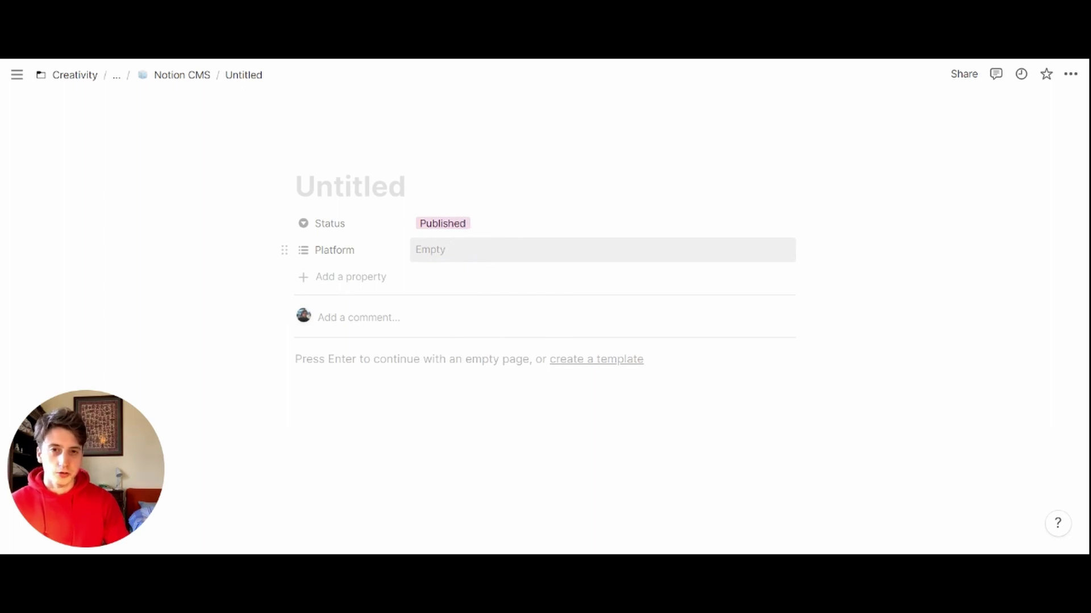
Step: Create Platform tags Blog, Instagram, Twitter and LinkedIn without assigning them
{"action": "left_click", "coordinate": [432, 250]}
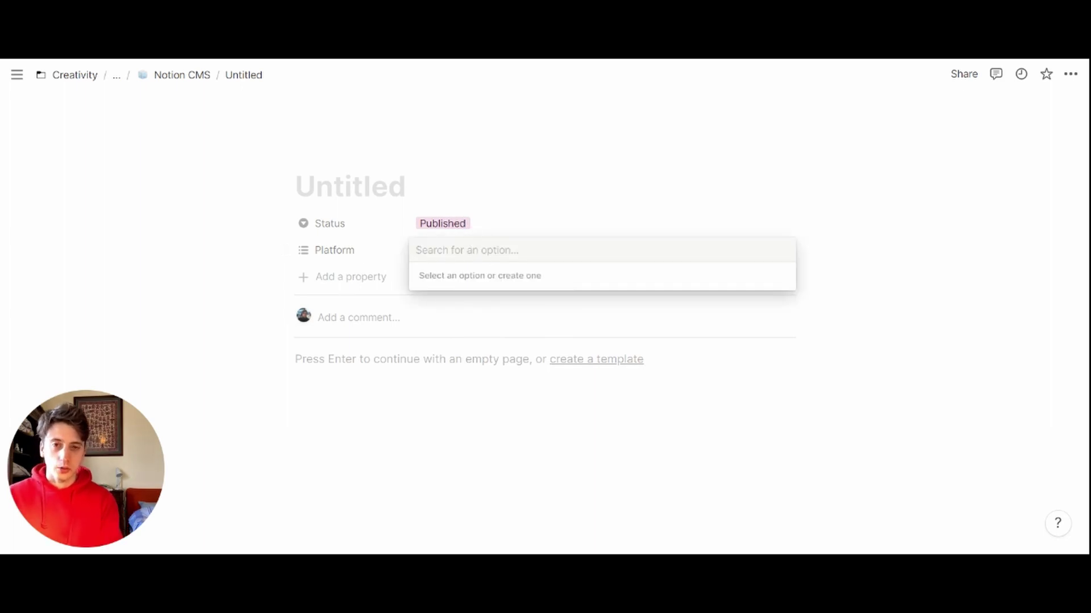
{"action": "type", "text": "Blog"}
{"action": "key", "text": "Return"}
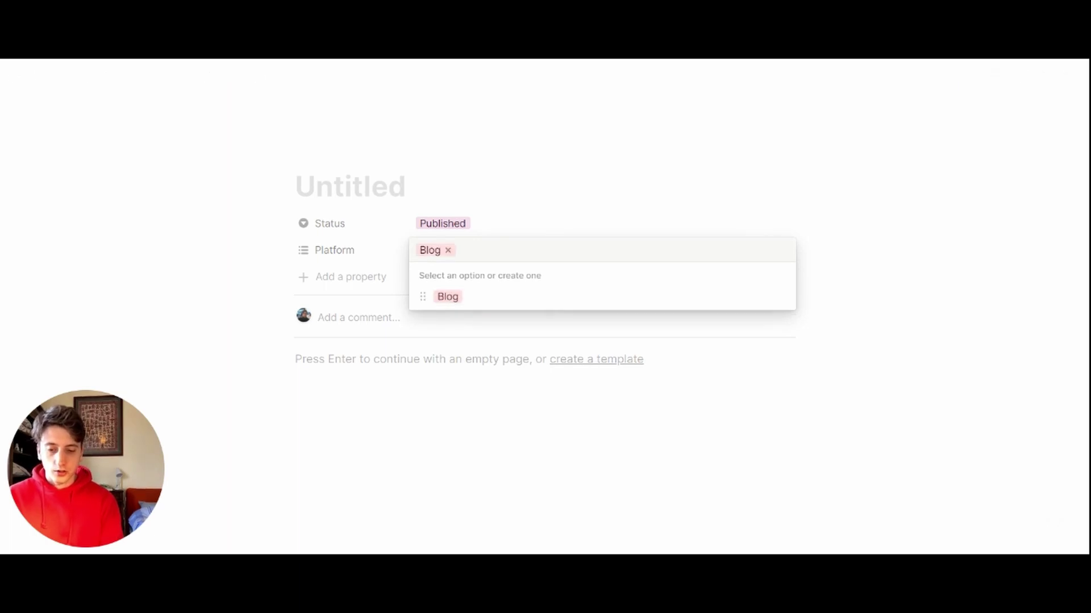
{"action": "key", "text": "BackSpace"}
{"action": "type", "text": "Instagram"}
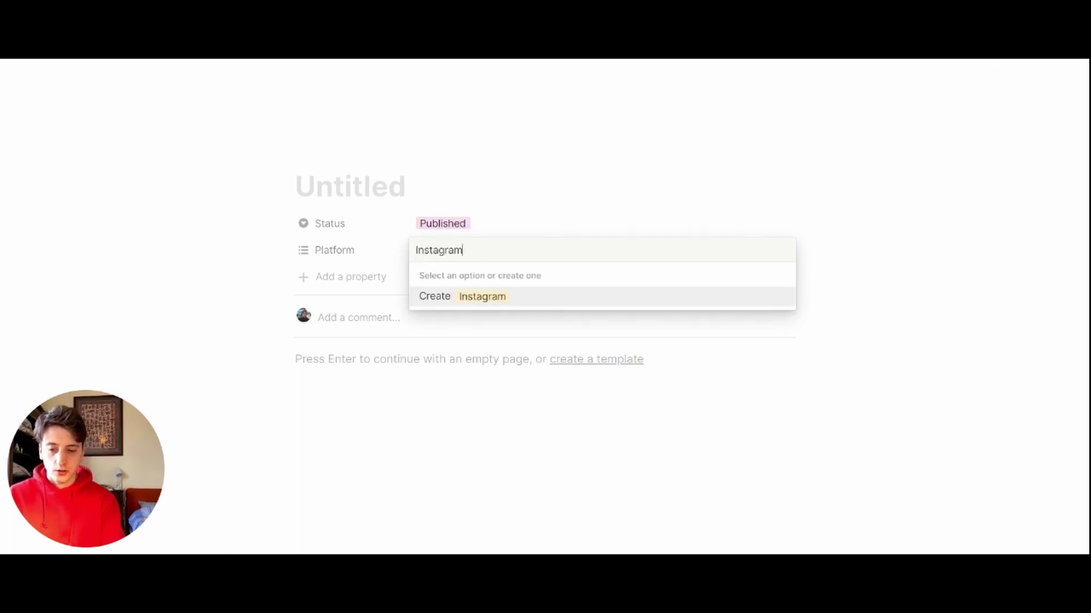
{"action": "key", "text": "Return"}
{"action": "key", "text": "BackSpace"}
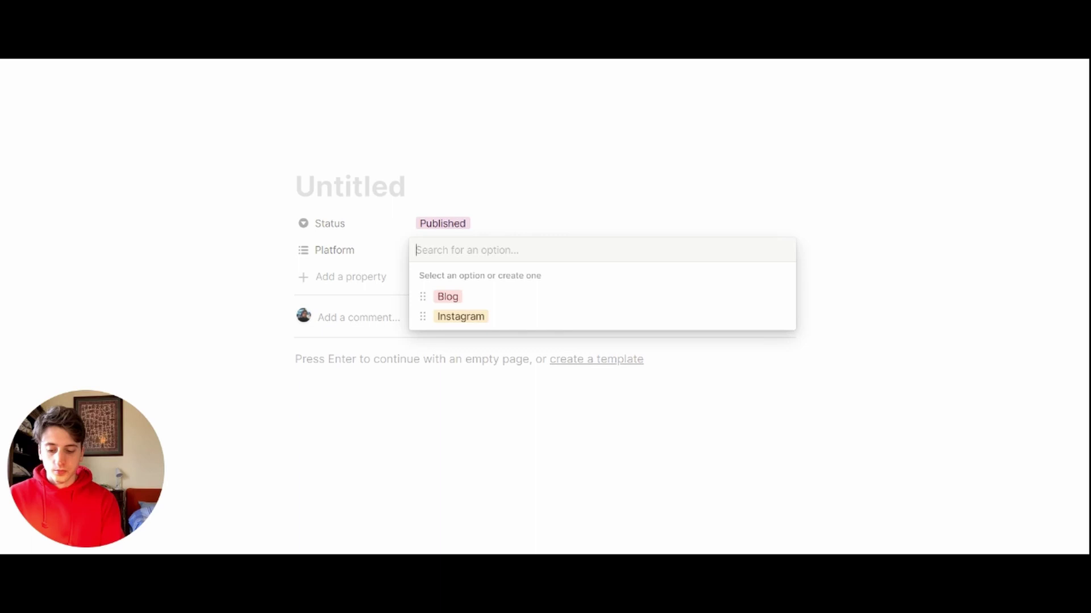
{"action": "type", "text": "Twitter"}
{"action": "key", "text": "Return"}
{"action": "key", "text": "BackSpace"}
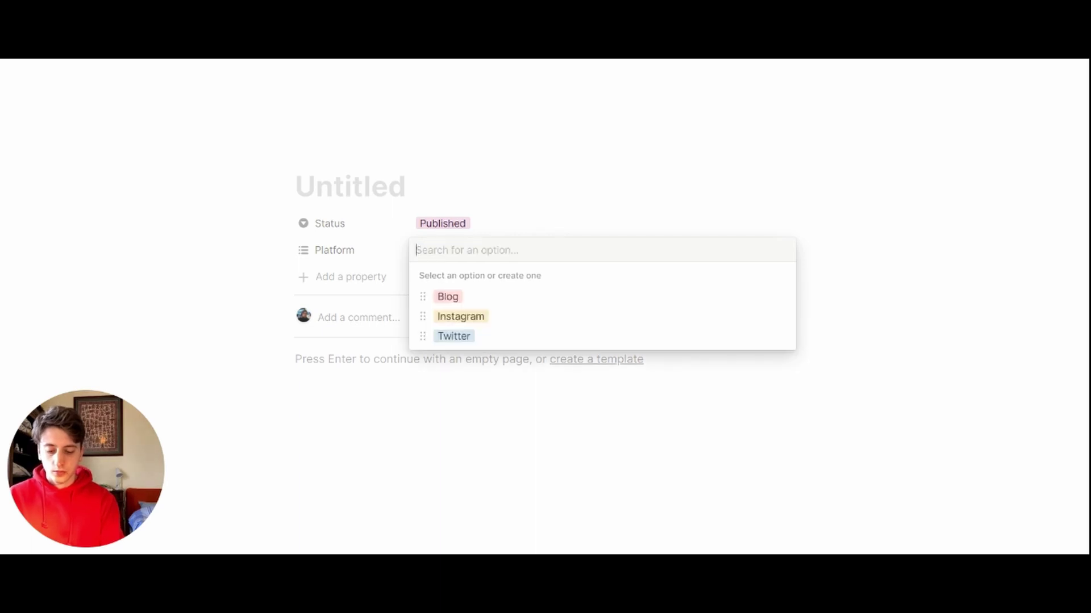
{"action": "type", "text": "LinkedIn"}
{"action": "key", "text": "Return"}
{"action": "key", "text": "BackSpace"}
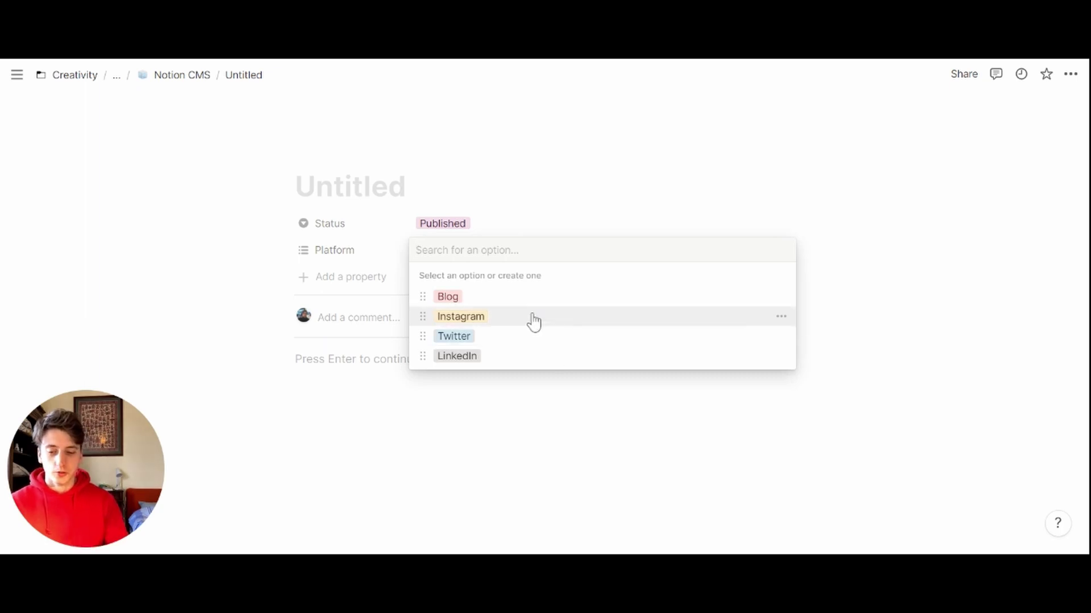
Step: Clear the page's Platform tags and remove Published from its Status
{"action": "left_click", "coordinate": [518, 299]}
{"action": "left_click", "coordinate": [509, 341]}
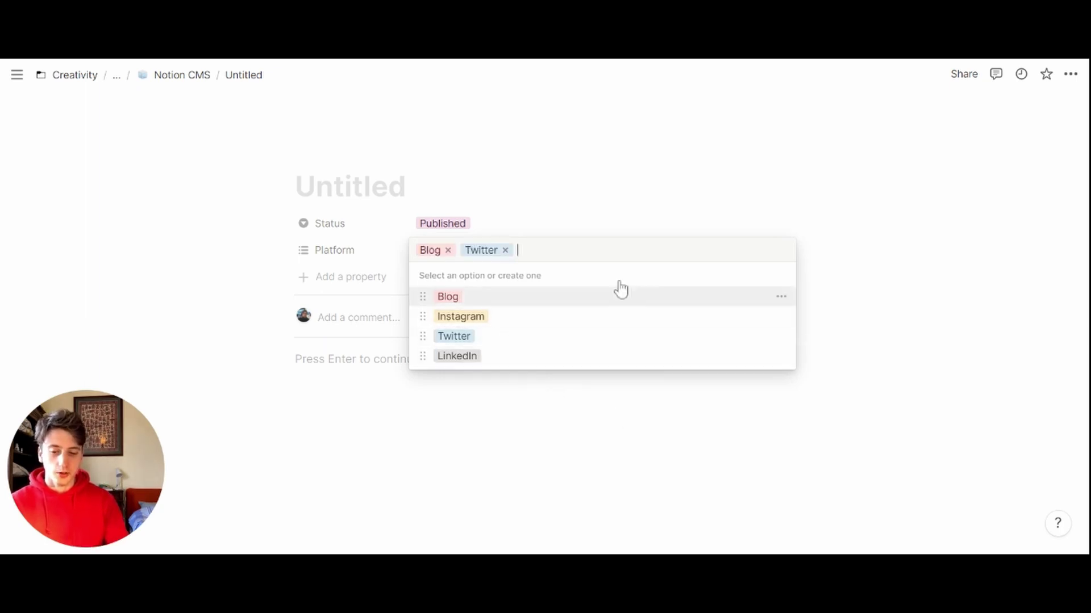
{"action": "key", "text": "BackSpace"}
{"action": "key", "text": "BackSpace"}
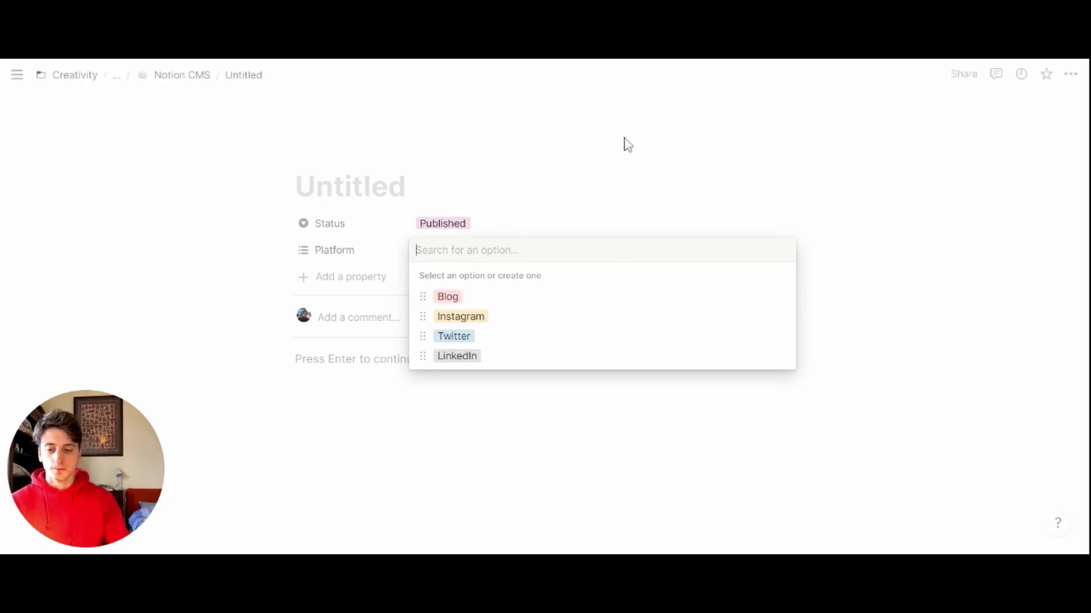
{"action": "left_click", "coordinate": [443, 223]}
{"action": "key", "text": "BackSpace"}
{"action": "key", "text": "Escape"}
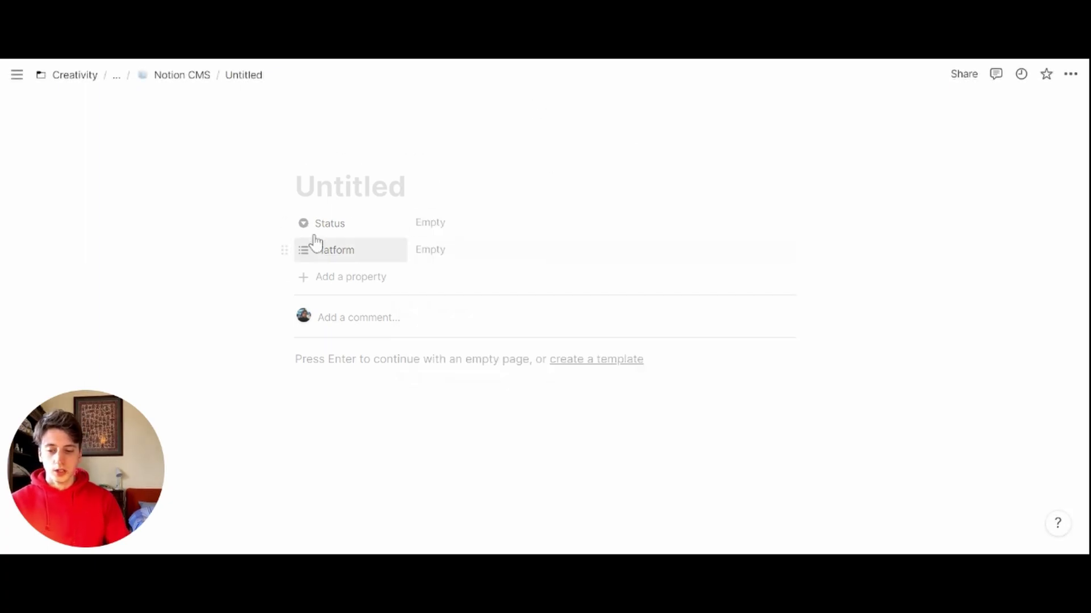
Step: Add a Date property named Post Date
{"action": "left_click", "coordinate": [318, 276]}
{"action": "type", "text": "Post Date"}
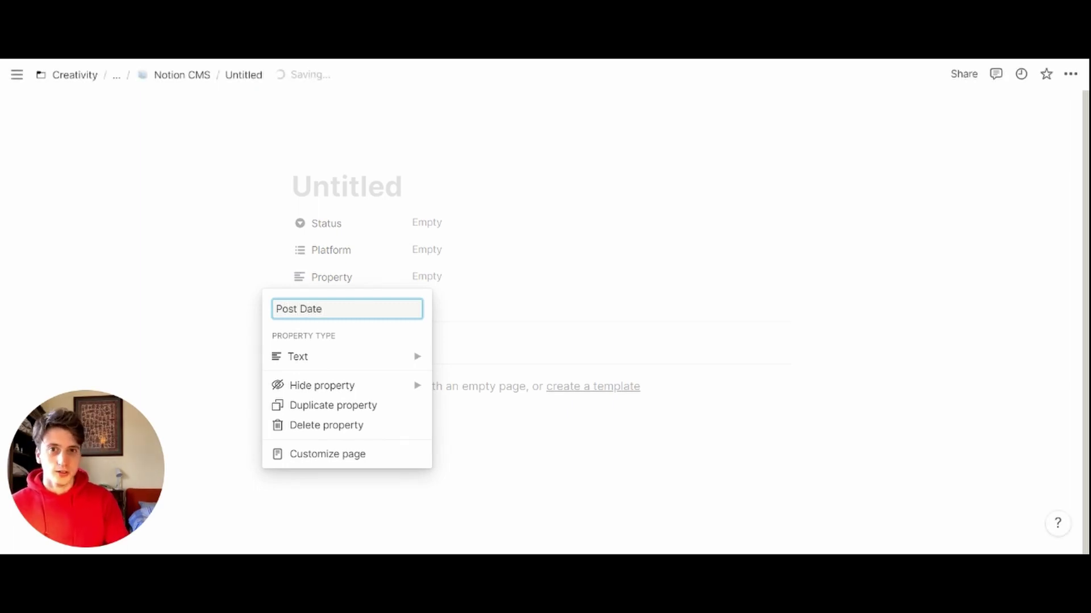
{"action": "left_click", "coordinate": [341, 357]}
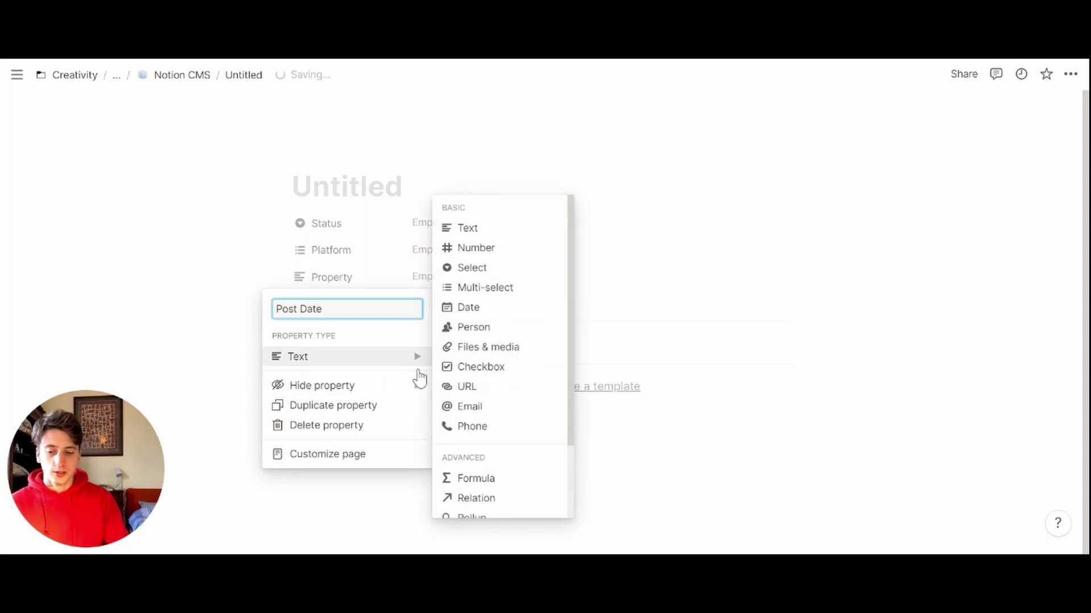
{"action": "left_click", "coordinate": [477, 308]}
Step: Add a Last Updated property of type Last edited time
{"action": "left_click", "coordinate": [257, 313]}
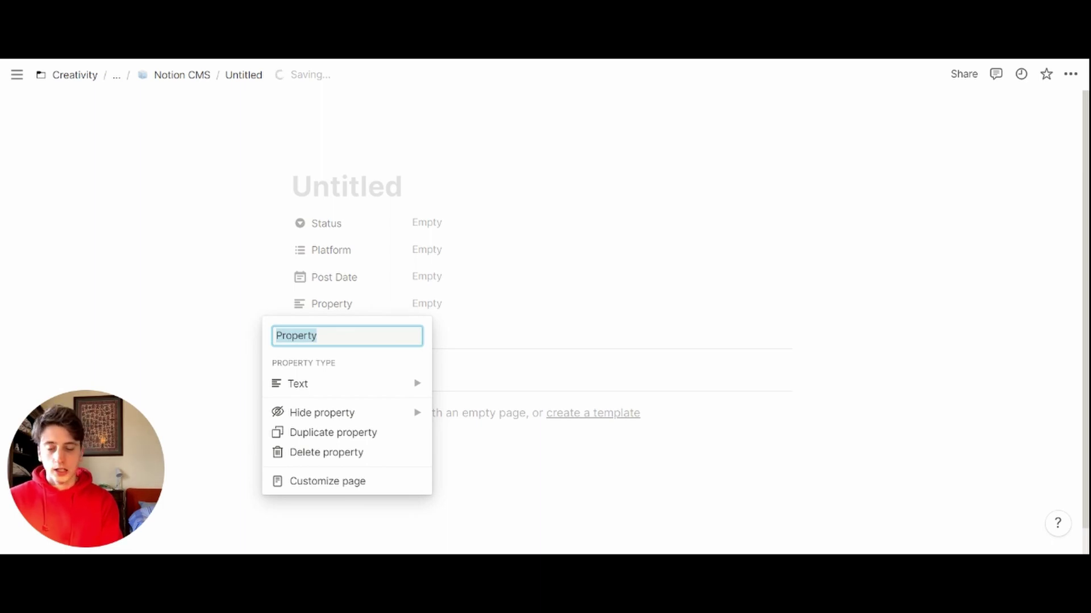
{"action": "type", "text": "Last "}
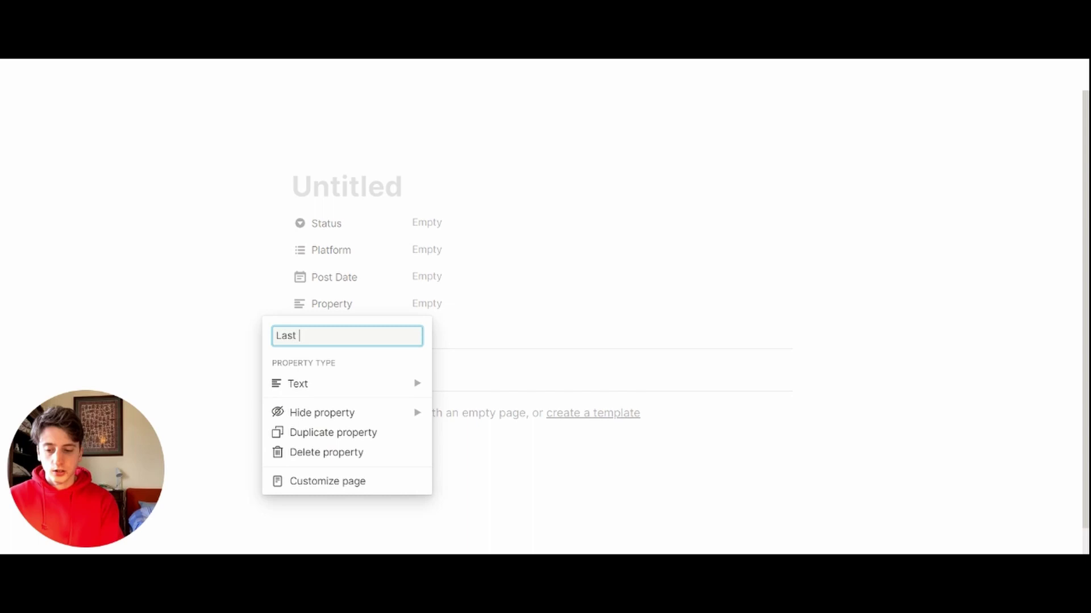
{"action": "type", "text": "Update"}
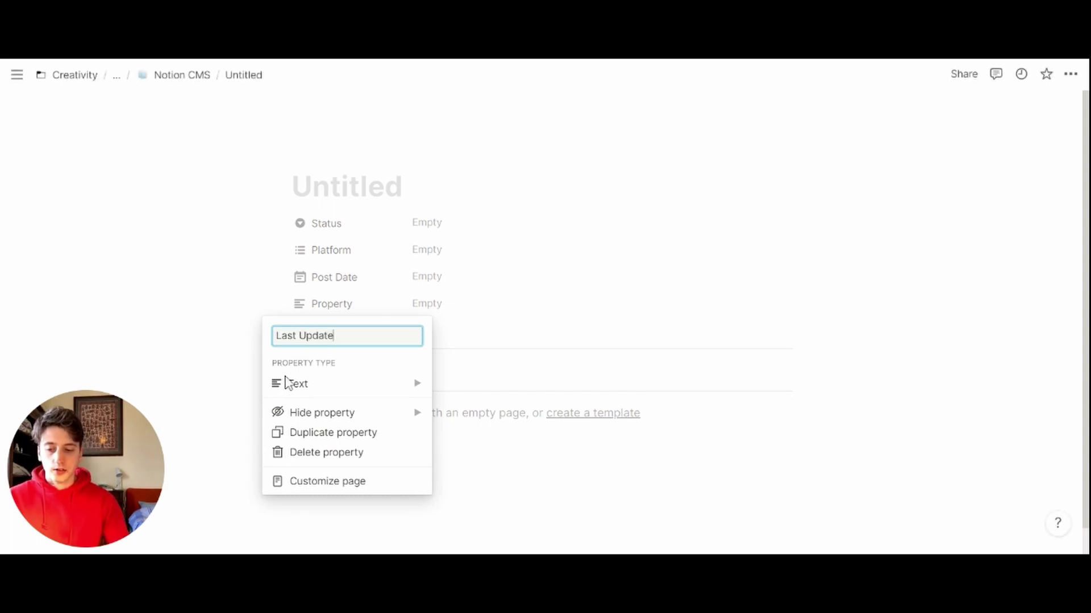
{"action": "type", "text": "d"}
{"action": "left_click", "coordinate": [285, 384]}
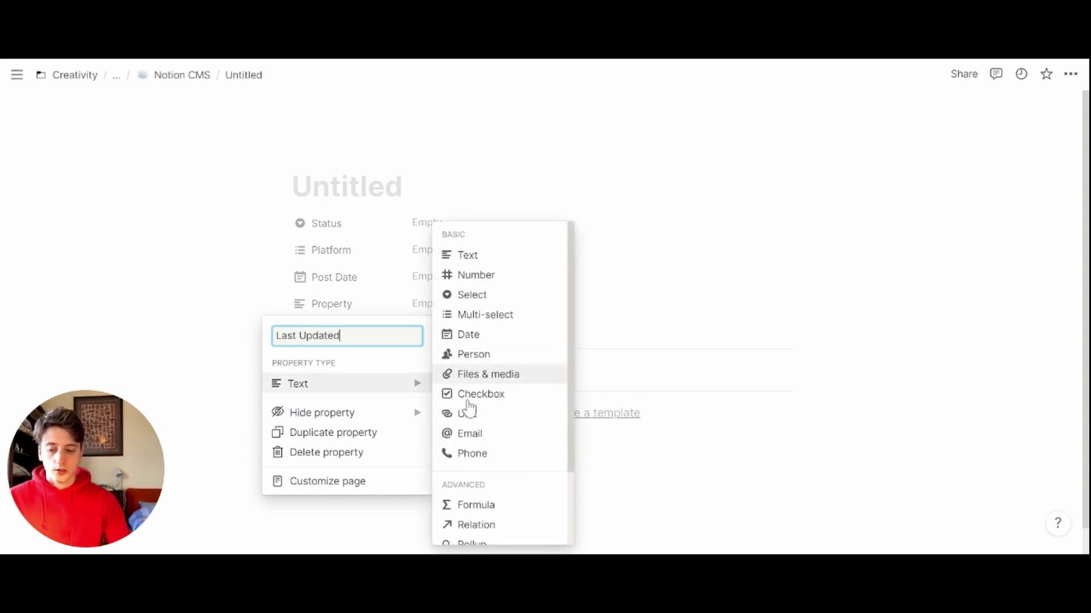
{"action": "scroll", "coordinate": [505, 400], "scroll_direction": "down", "scroll_amount": 3}
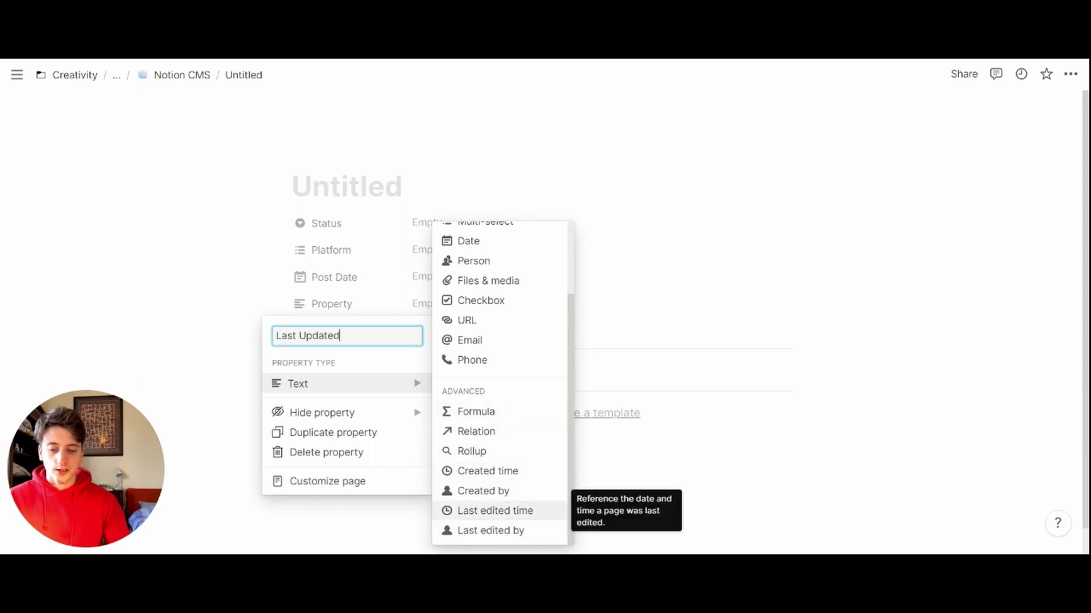
{"action": "left_click", "coordinate": [494, 511]}
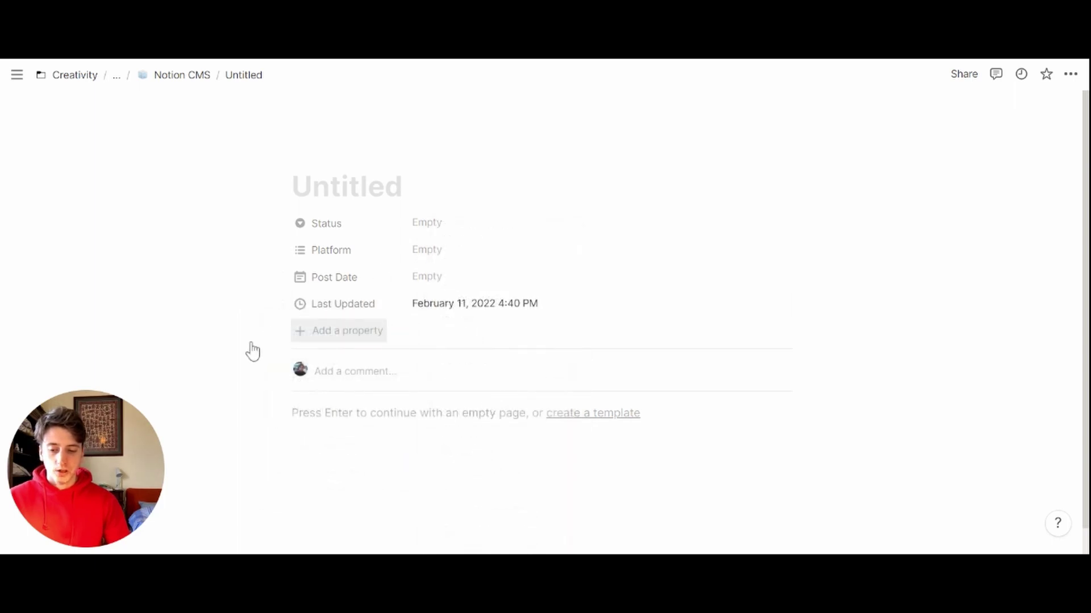
Step: Add a Caption text property and move it up below Platform
{"action": "left_click", "coordinate": [251, 343]}
{"action": "type", "text": "Cap"}
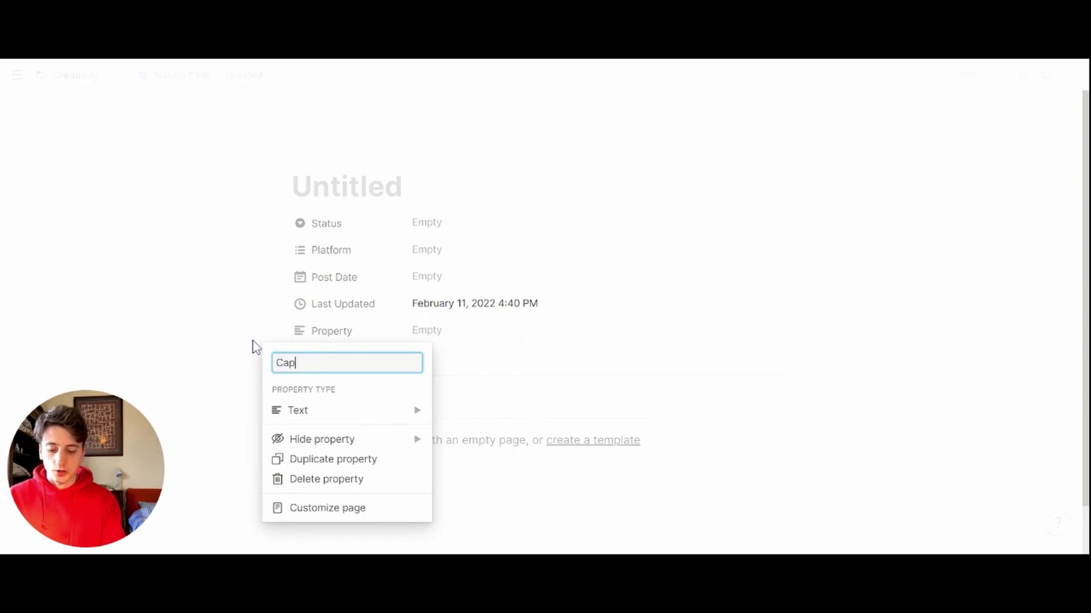
{"action": "type", "text": "tion"}
{"action": "key", "text": "Down"}
{"action": "key", "text": "Return"}
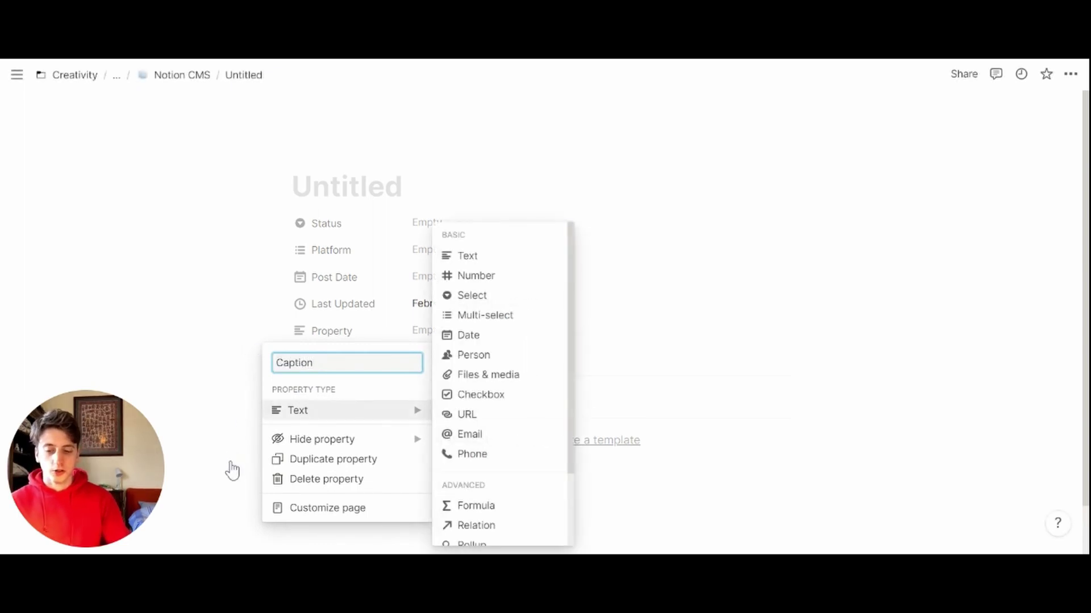
{"action": "key", "text": "Escape"}
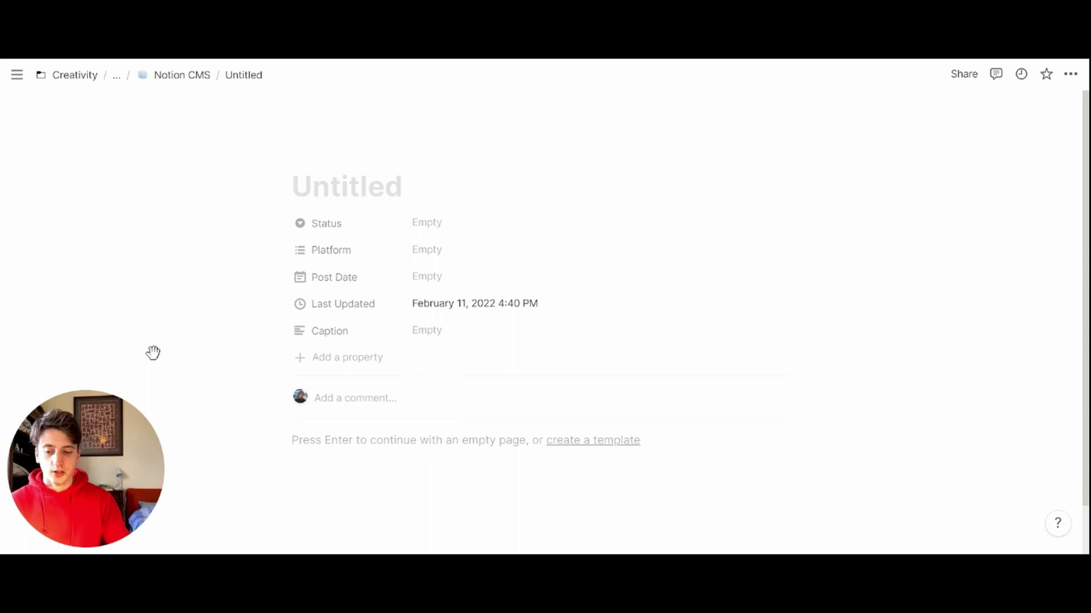
{"action": "left_click_drag", "start_coordinate": [280, 330], "coordinate": [261, 322]}
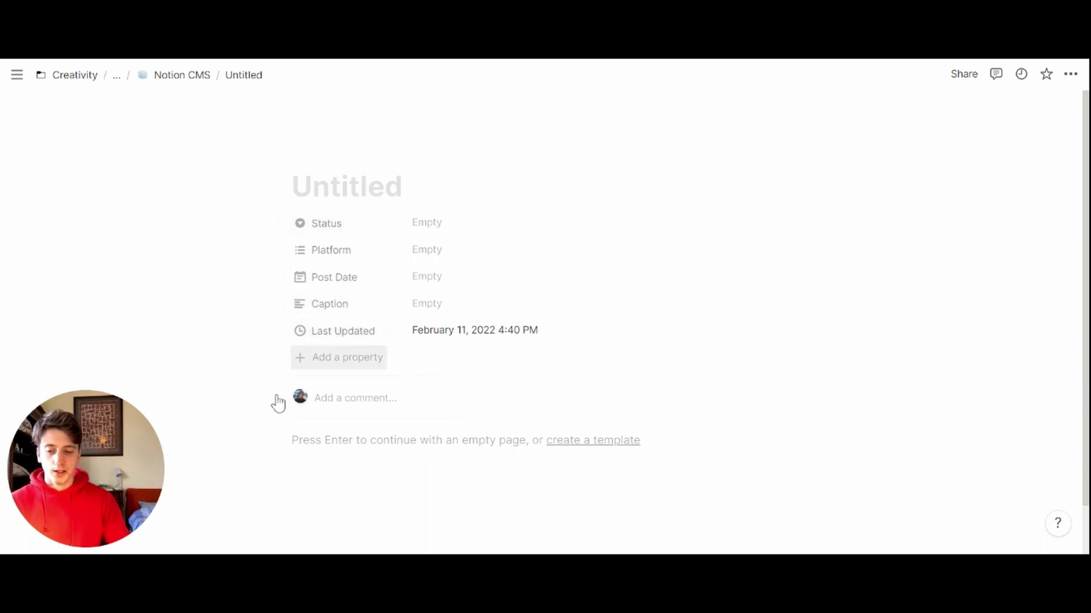
Step: Add a Graphics Files & media property above Last Updated, leaving it empty
{"action": "left_click", "coordinate": [339, 357]}
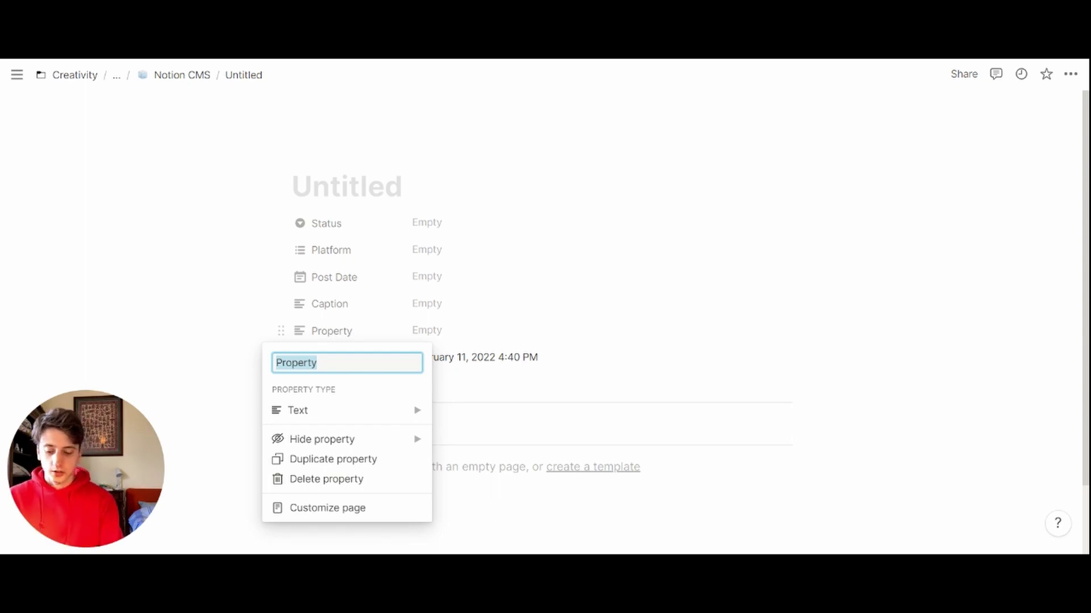
{"action": "type", "text": "Grac"}
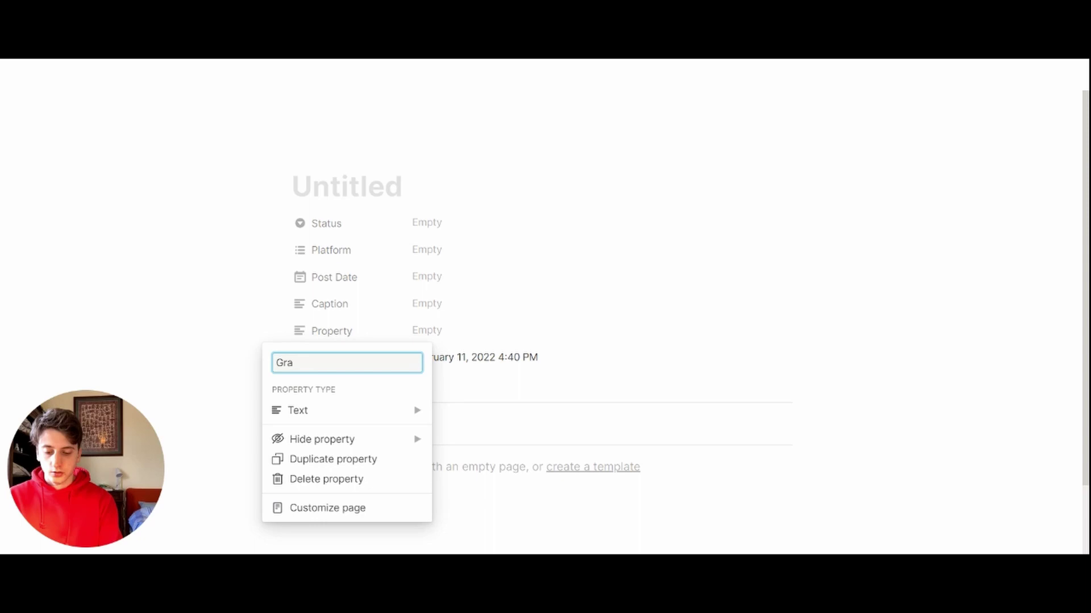
{"action": "mouse_move", "coordinate": [398, 410]}
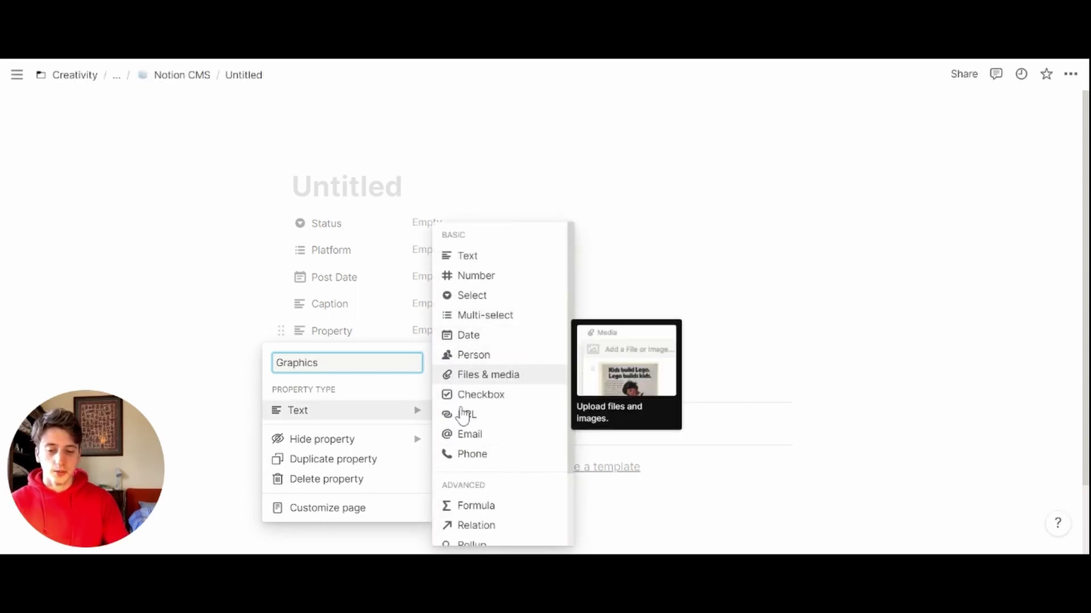
{"action": "left_click", "coordinate": [487, 374]}
{"action": "left_click", "coordinate": [449, 331]}
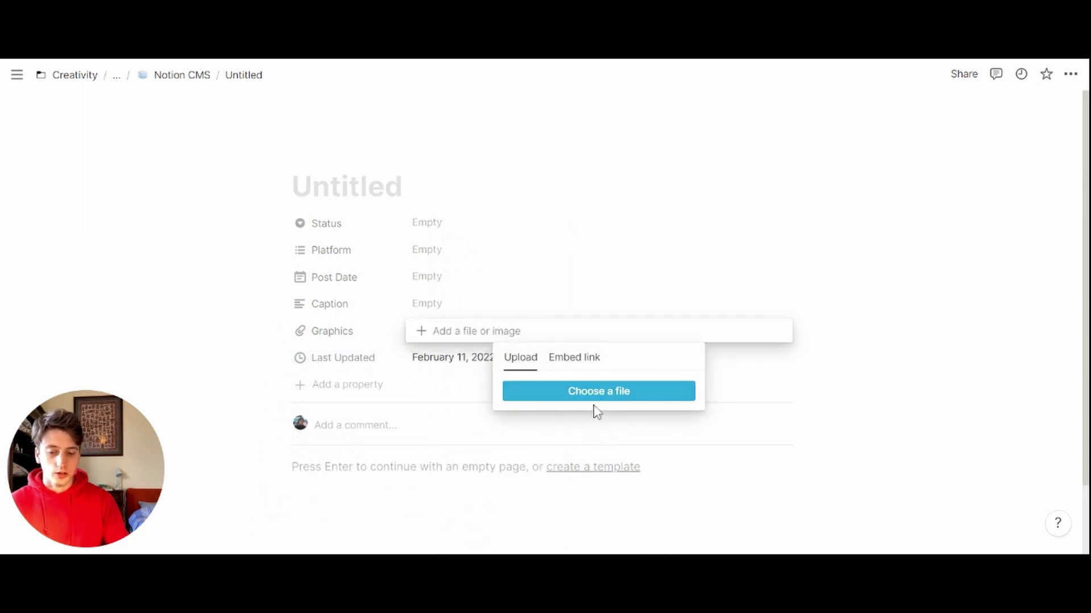
{"action": "left_click", "coordinate": [574, 358]}
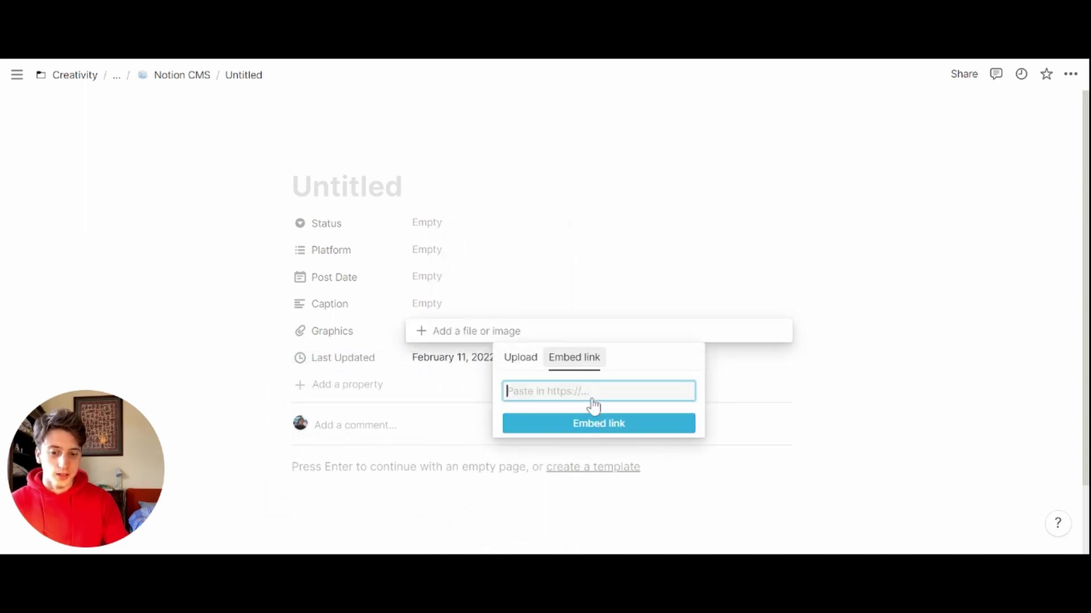
{"action": "left_click", "coordinate": [601, 190]}
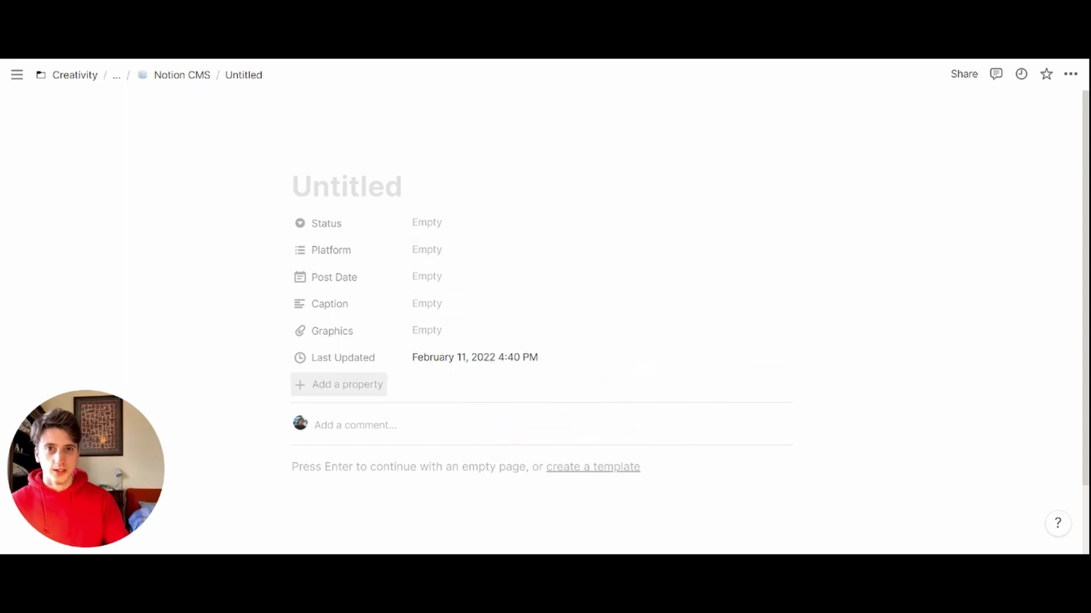
Step: Add a property named URL of type URL
{"action": "left_click", "coordinate": [339, 385]}
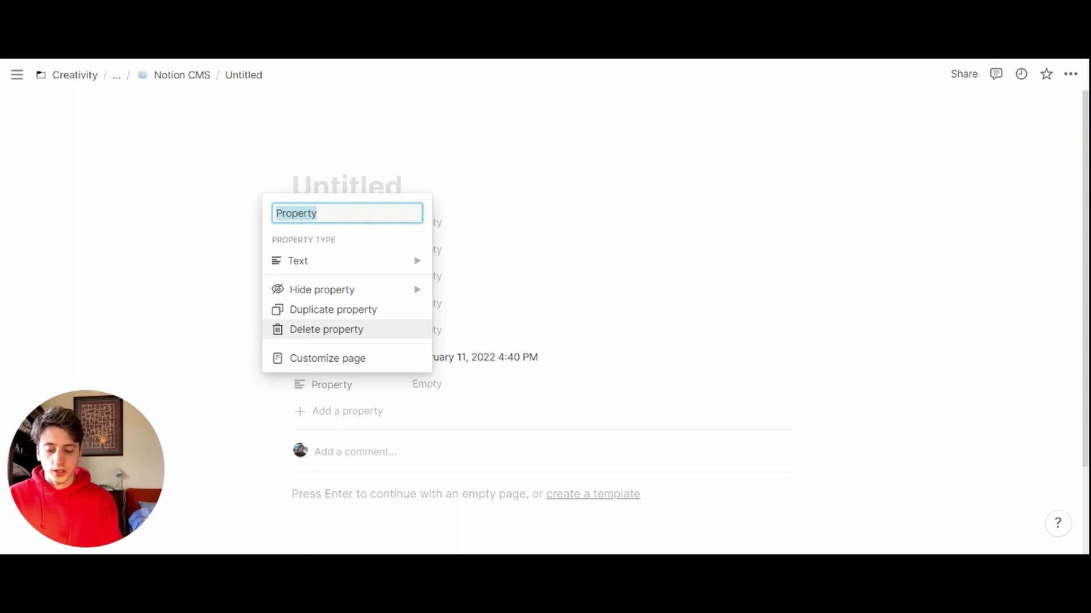
{"action": "type", "text": "URL"}
{"action": "left_click", "coordinate": [295, 260]}
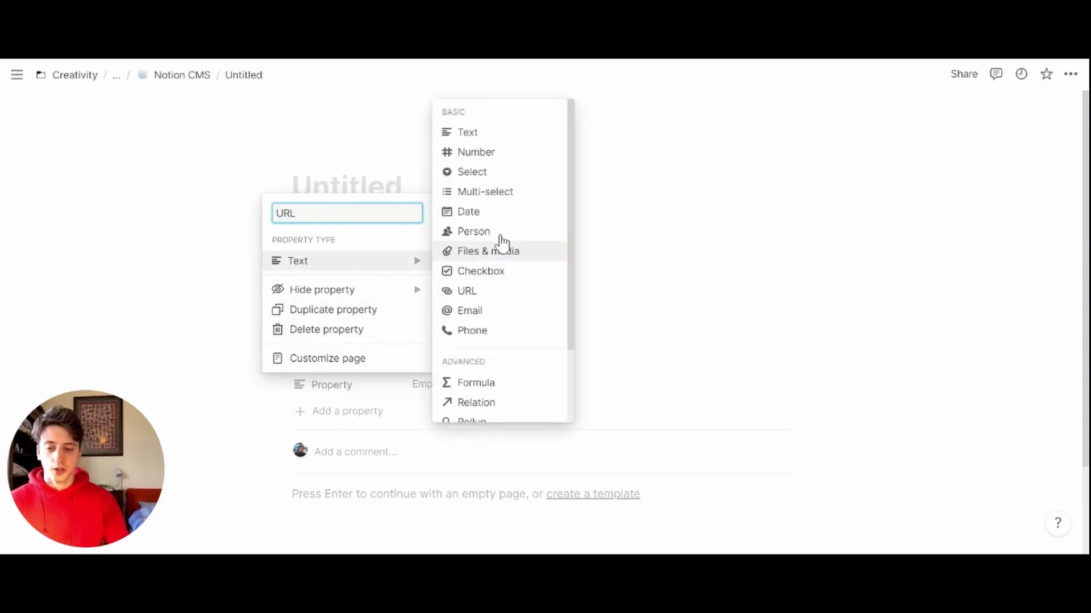
{"action": "left_click", "coordinate": [474, 292]}
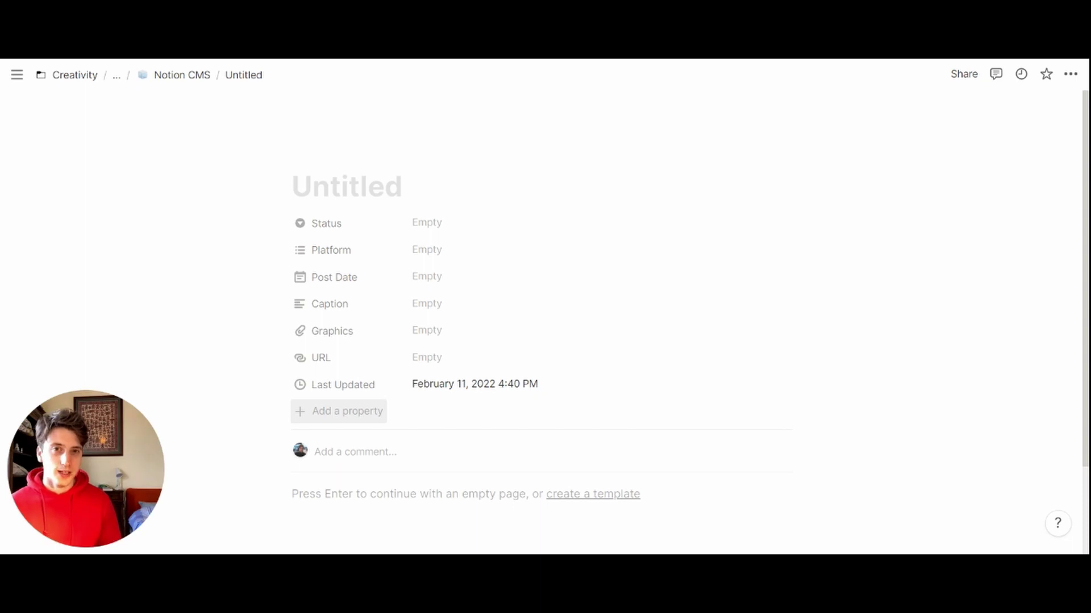
Step: Add an Editor Person property and move it directly below Post Date
{"action": "left_click", "coordinate": [338, 411]}
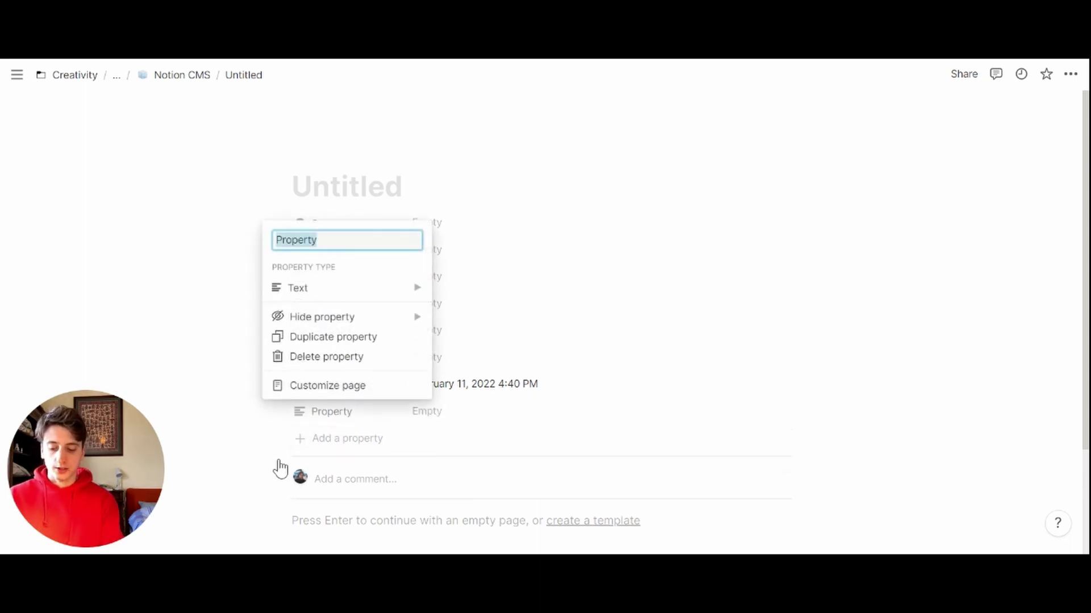
{"action": "type", "text": "Editro"}
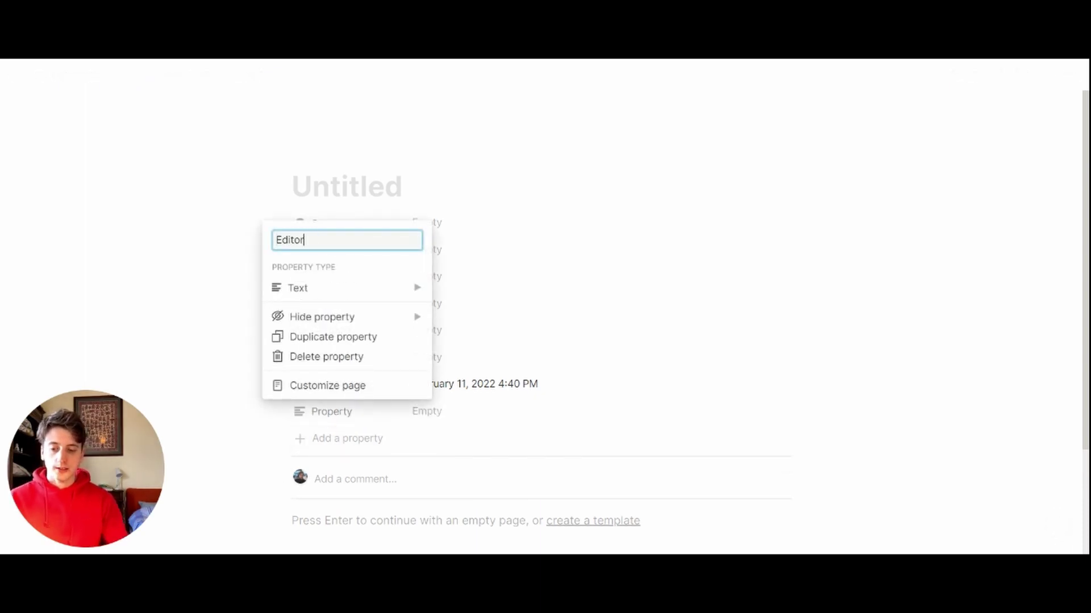
{"action": "left_click", "coordinate": [318, 288]}
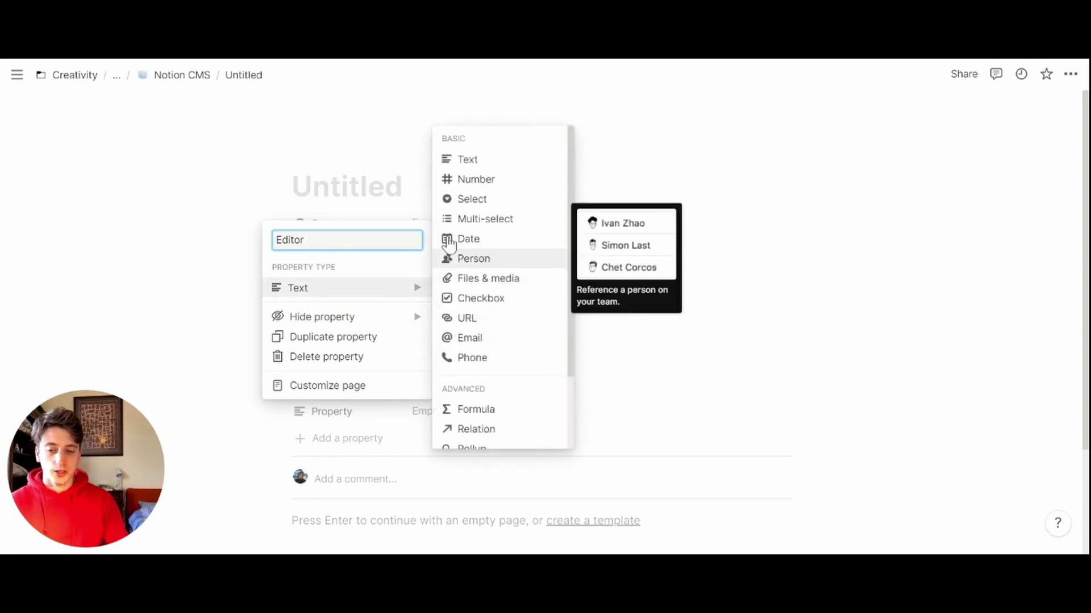
{"action": "left_click", "coordinate": [466, 259]}
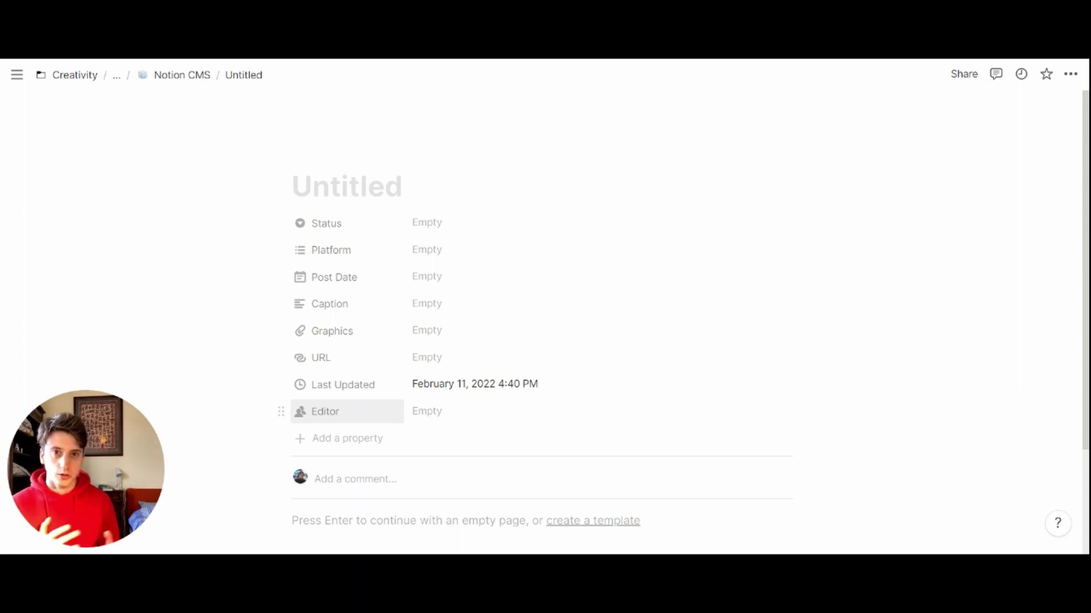
{"action": "left_click_drag", "start_coordinate": [281, 411], "coordinate": [281, 307]}
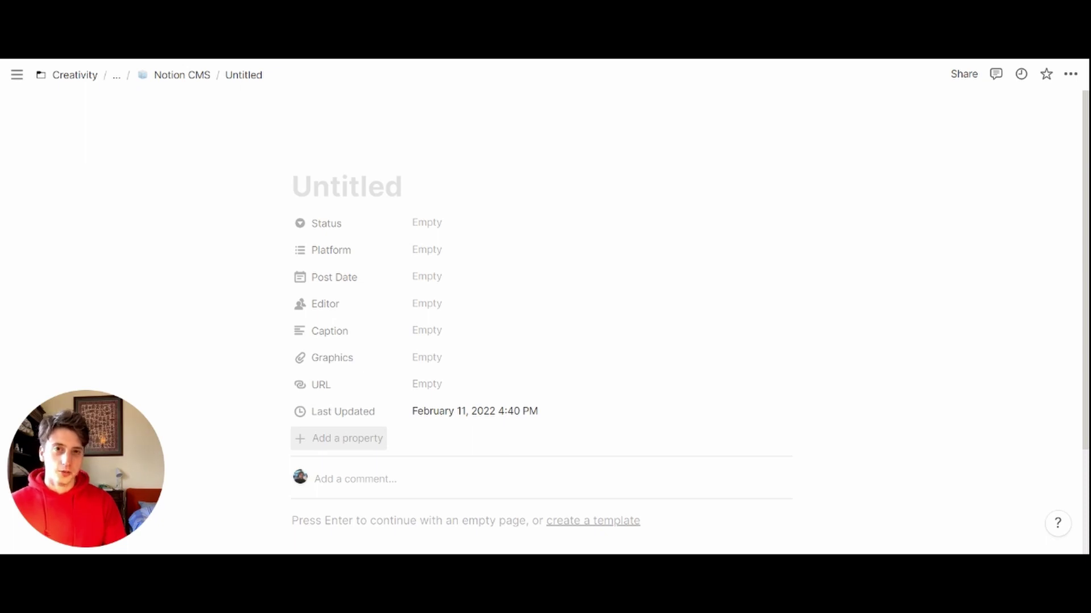
Step: Delete the three empty rows from the Notion CMS table
{"action": "left_click", "coordinate": [181, 74]}
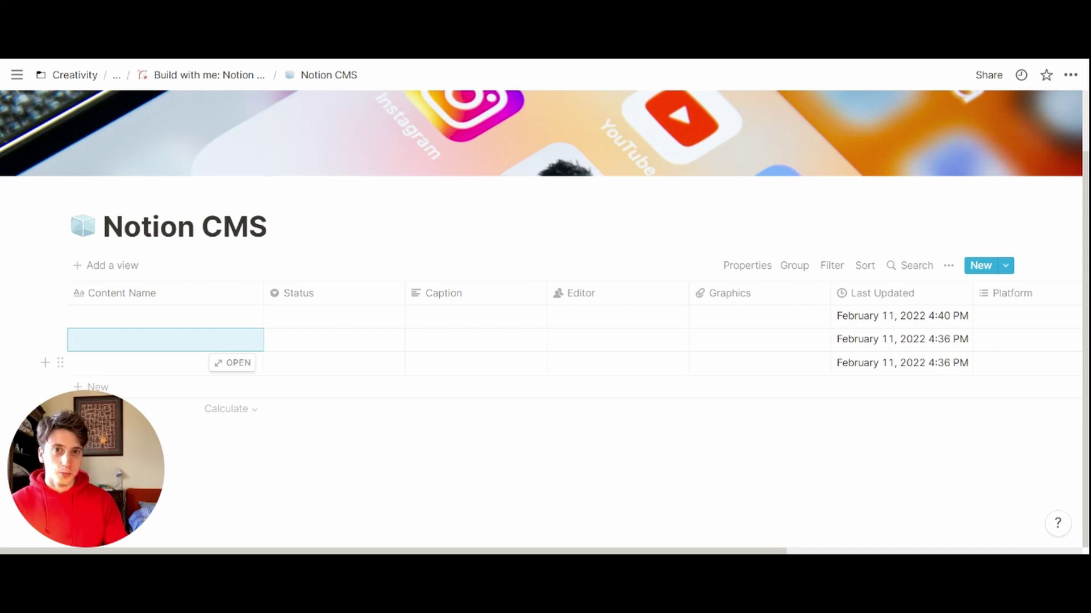
{"action": "left_click_drag", "start_coordinate": [34, 372], "coordinate": [33, 332]}
{"action": "key", "text": "Delete"}
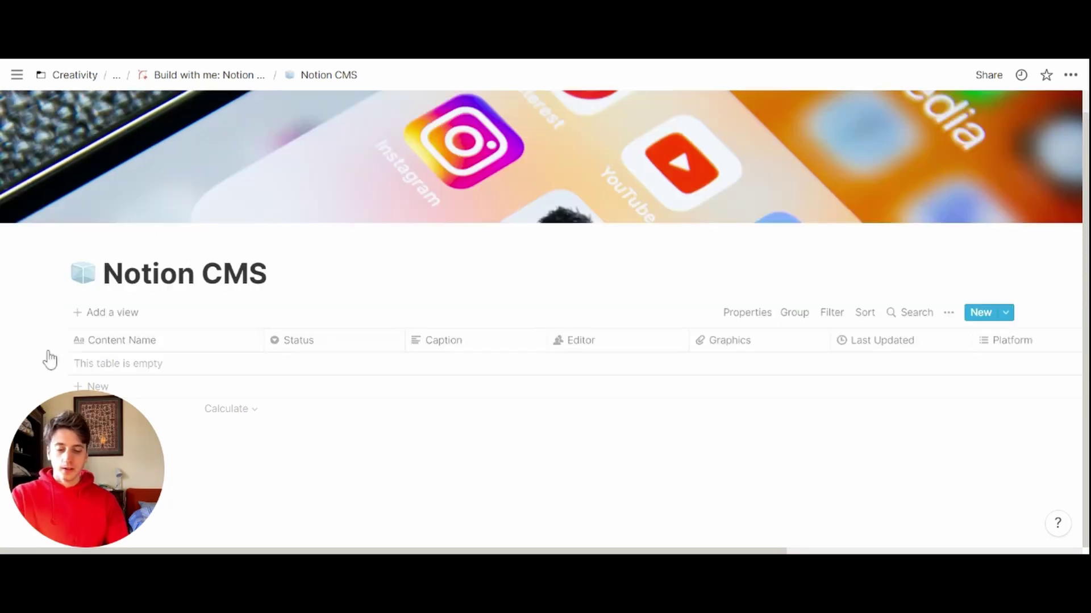
Step: Add a Board view, order it above Table, and hide the No Status column
{"action": "left_click", "coordinate": [108, 313]}
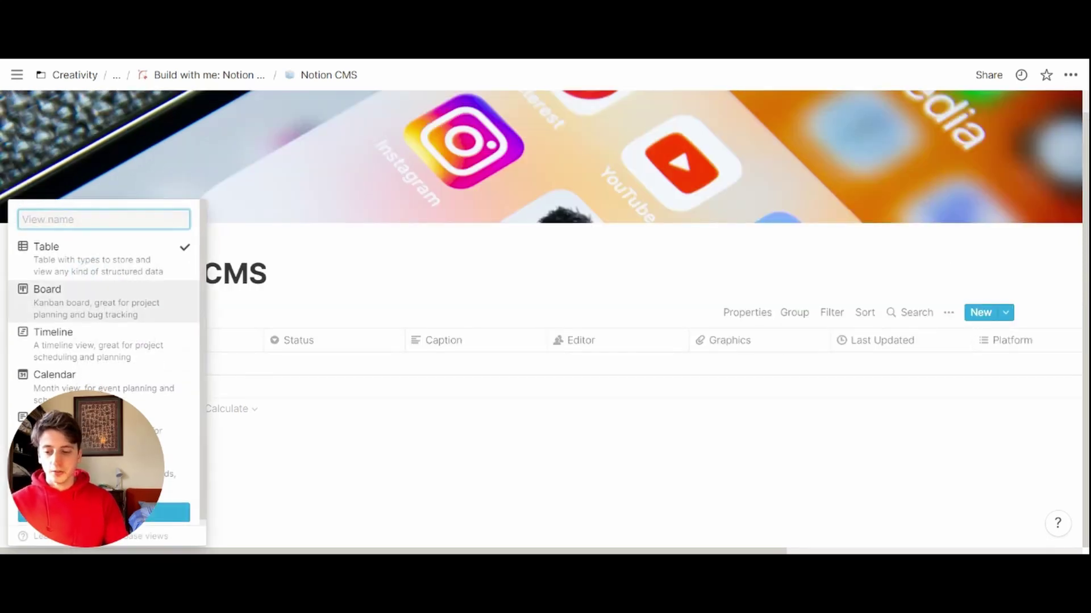
{"action": "left_click", "coordinate": [102, 301]}
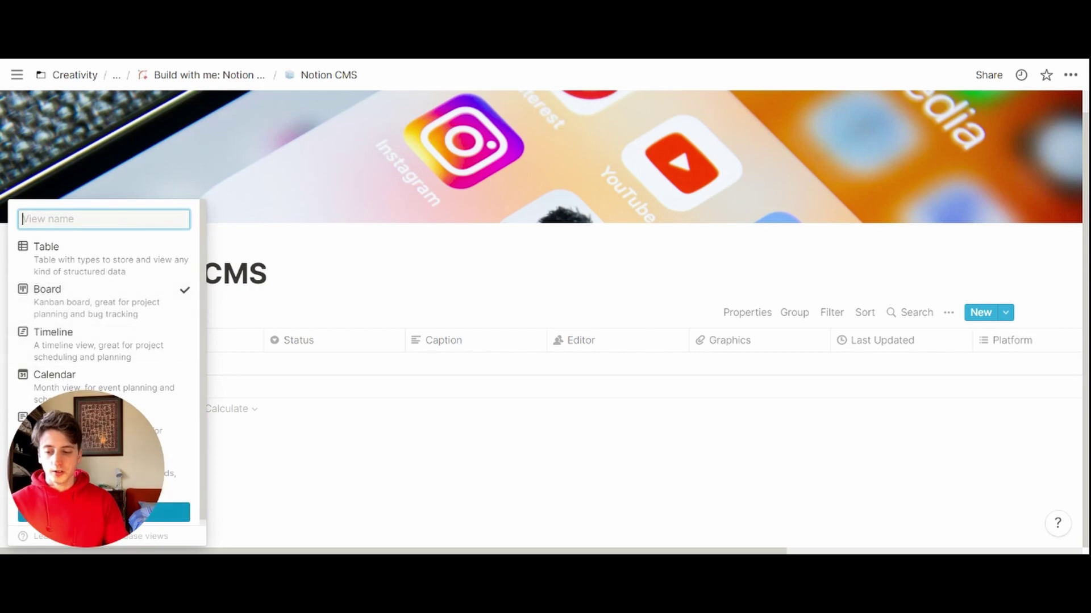
{"action": "left_click", "coordinate": [167, 513]}
{"action": "left_click", "coordinate": [99, 336]}
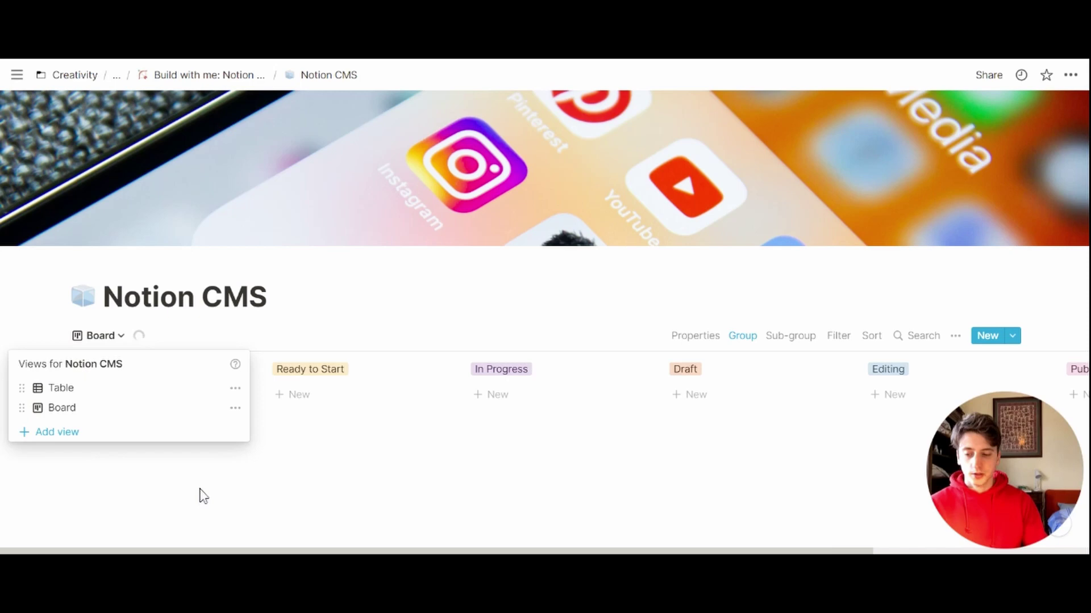
{"action": "left_click_drag", "start_coordinate": [202, 408], "coordinate": [202, 386]}
{"action": "left_click", "coordinate": [202, 385]}
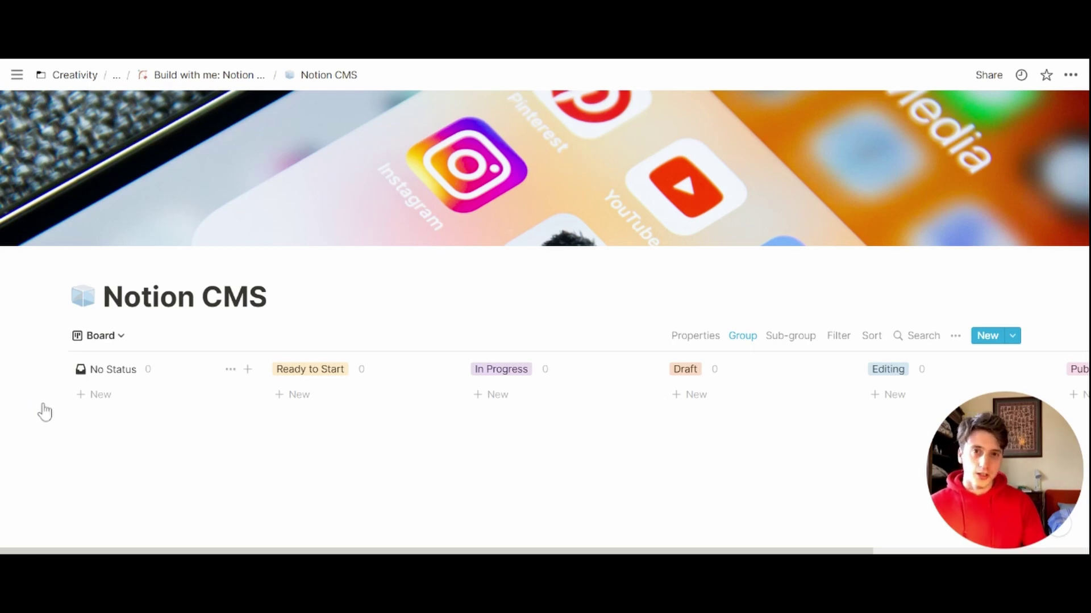
{"action": "left_click", "coordinate": [230, 369]}
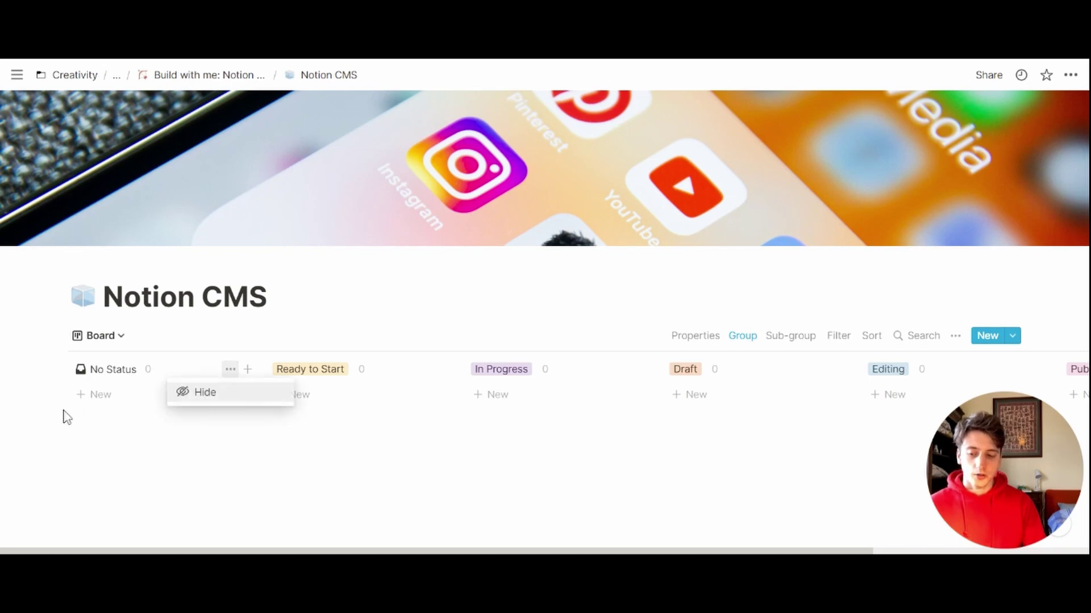
{"action": "left_click", "coordinate": [196, 391]}
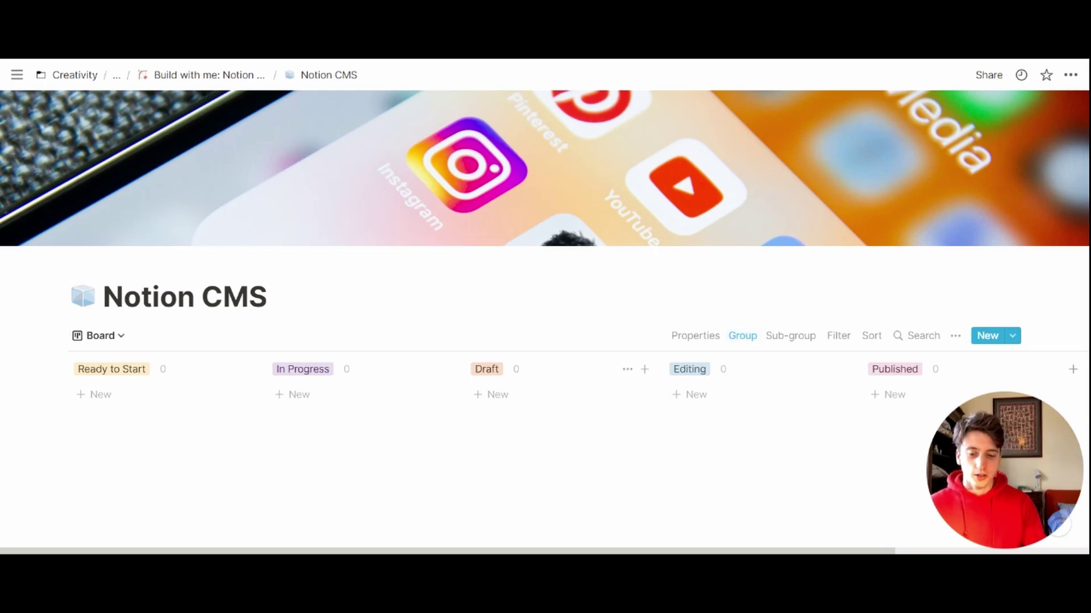
Step: Turn on Color columns in the board's grouping settings
{"action": "left_click", "coordinate": [844, 361]}
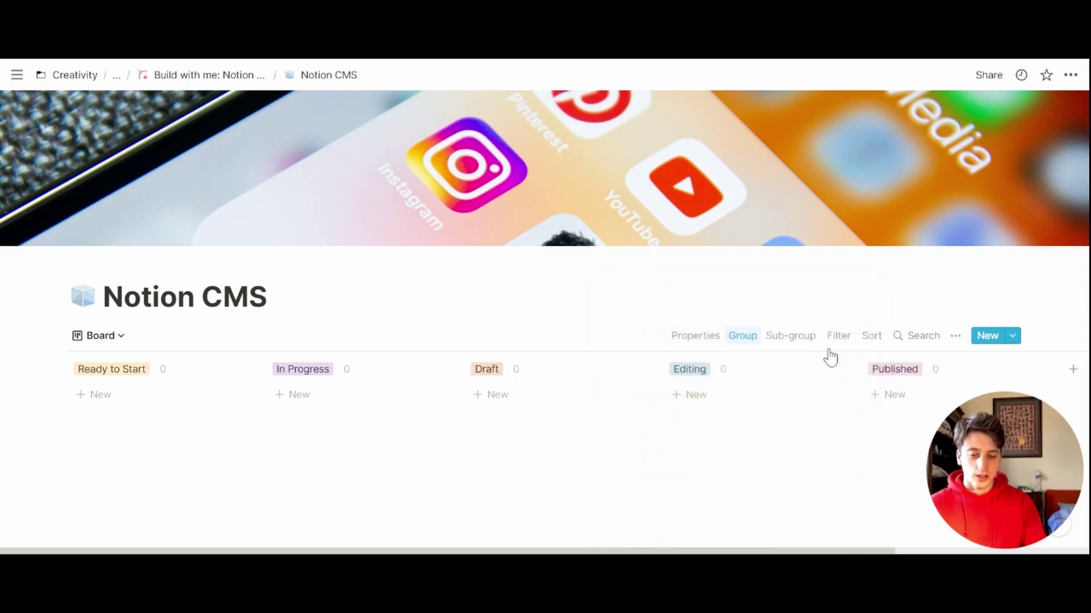
{"action": "left_click", "coordinate": [840, 371]}
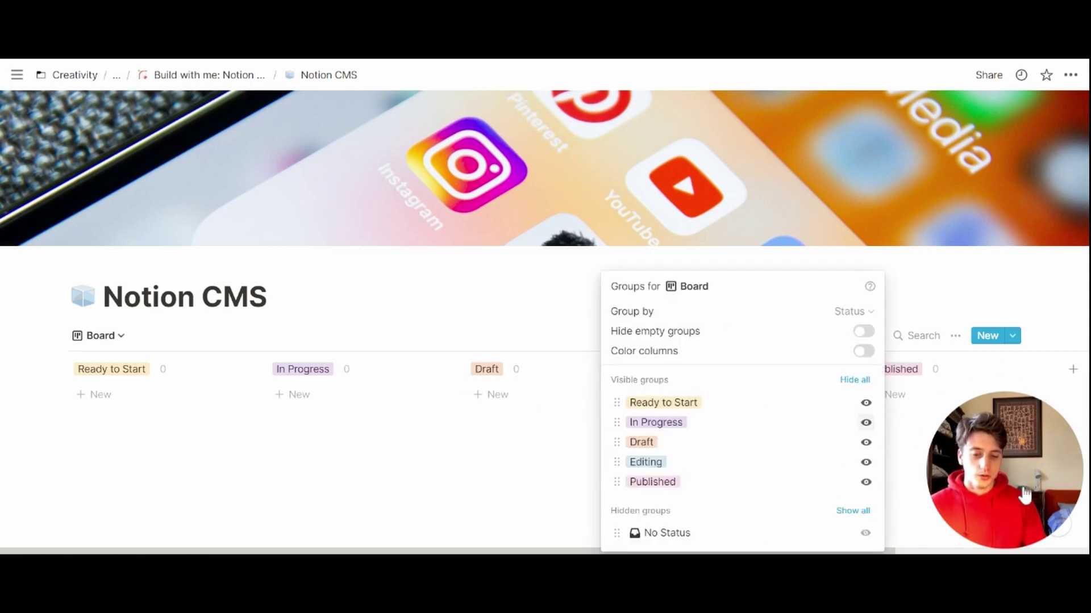
{"action": "left_click", "coordinate": [863, 351]}
{"action": "left_click_drag", "start_coordinate": [617, 442], "coordinate": [616, 427]}
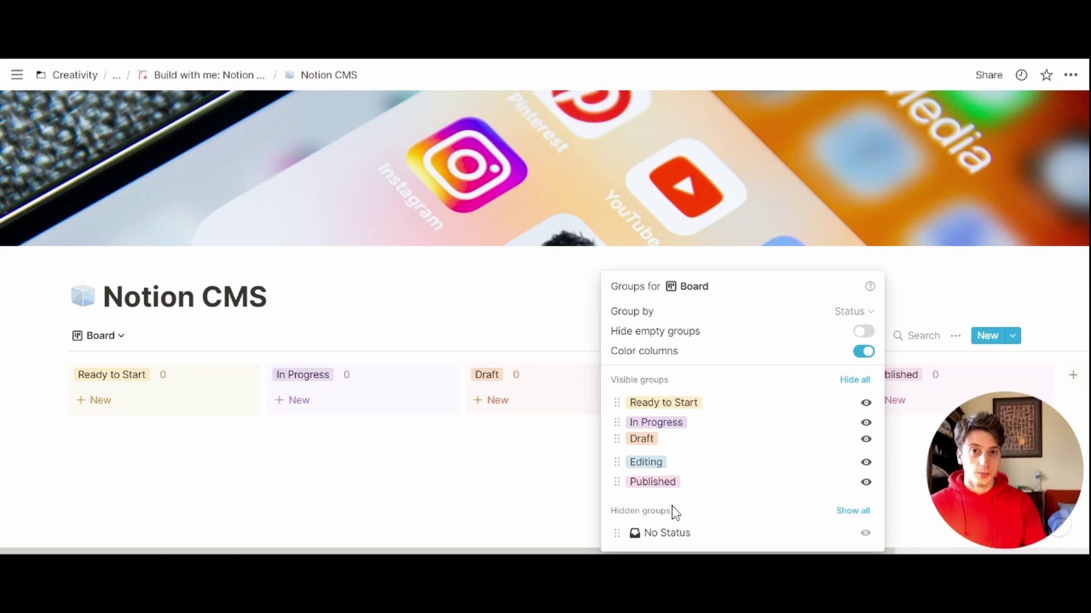
{"action": "left_click", "coordinate": [499, 352]}
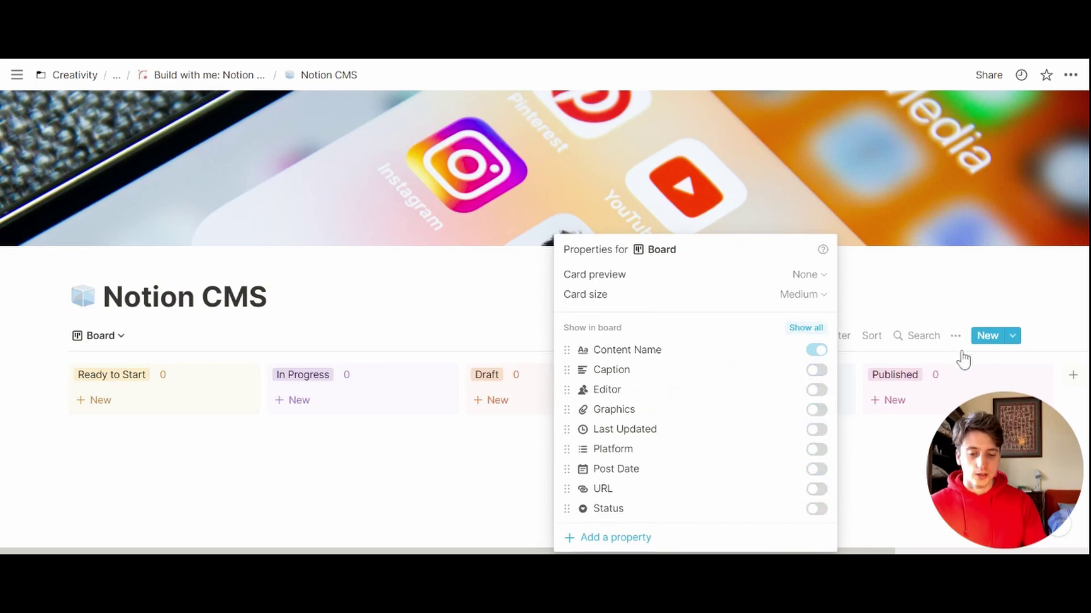
Step: Show Platform and Post Date on cards, then start a new Ready to Start card
{"action": "key", "text": "Down"}
{"action": "key", "text": "Down"}
{"action": "key", "text": "Down"}
{"action": "key", "text": "Down"}
{"action": "key", "text": "Down"}
{"action": "key", "text": "Down"}
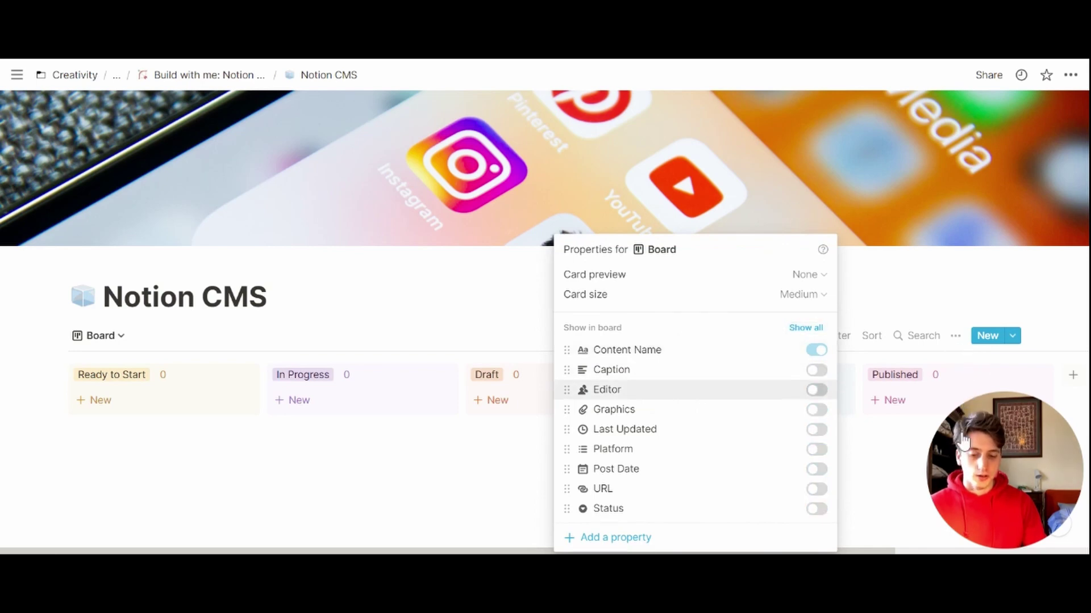
{"action": "key", "text": "Return"}
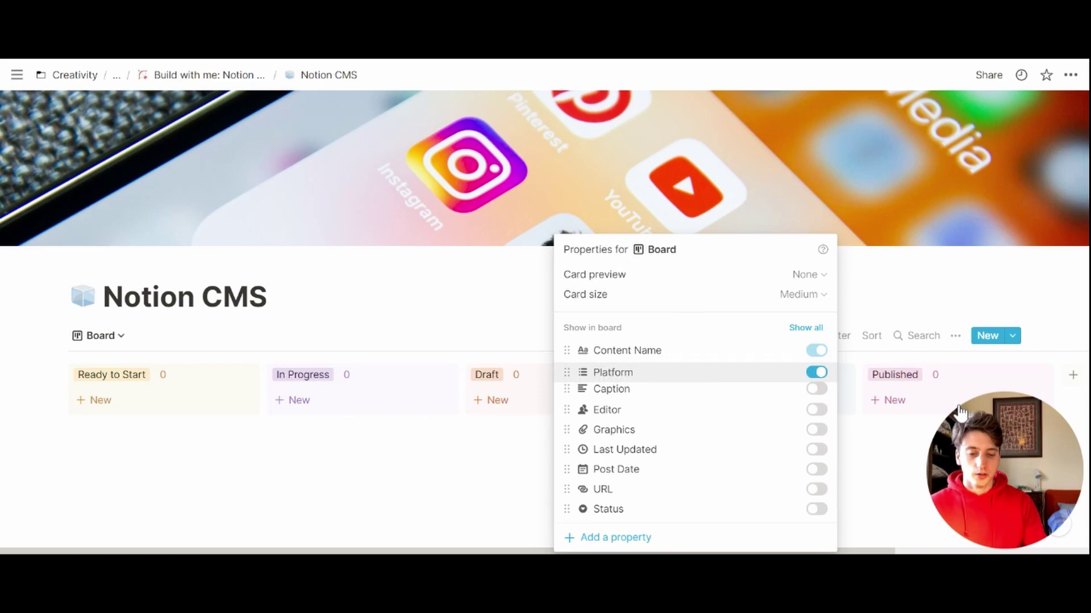
{"action": "left_click", "coordinate": [816, 469]}
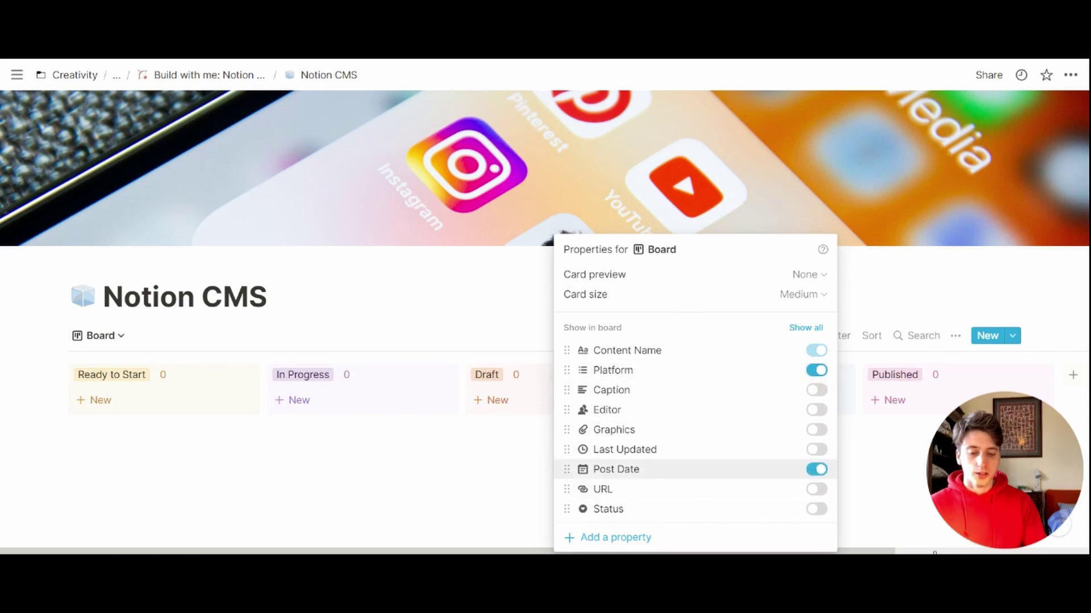
{"action": "left_click_drag", "start_coordinate": [566, 469], "coordinate": [566, 391]}
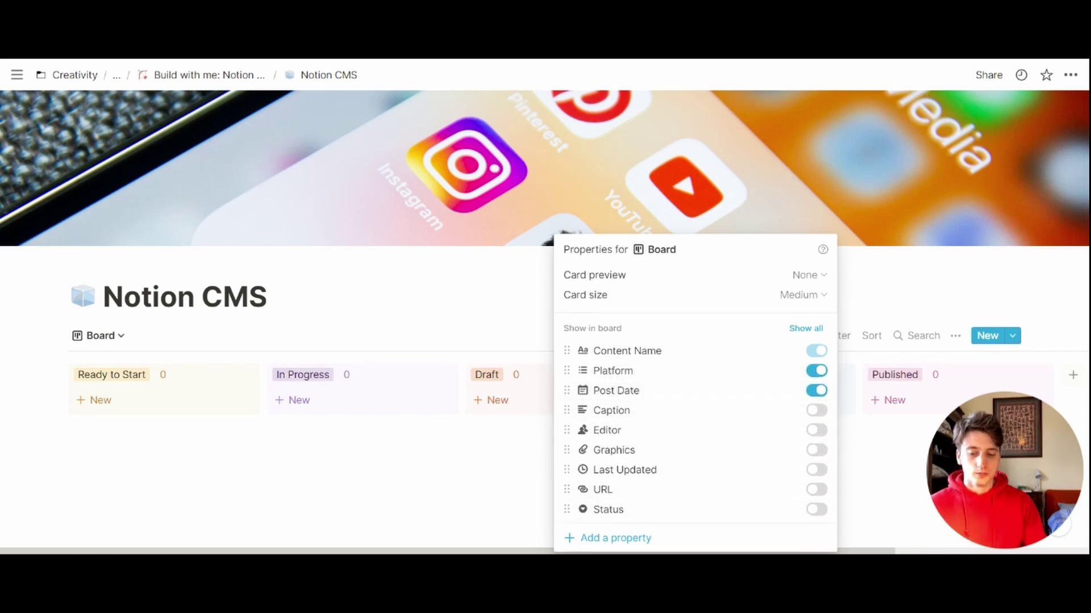
{"action": "key", "text": "Escape"}
{"action": "left_click", "coordinate": [93, 399]}
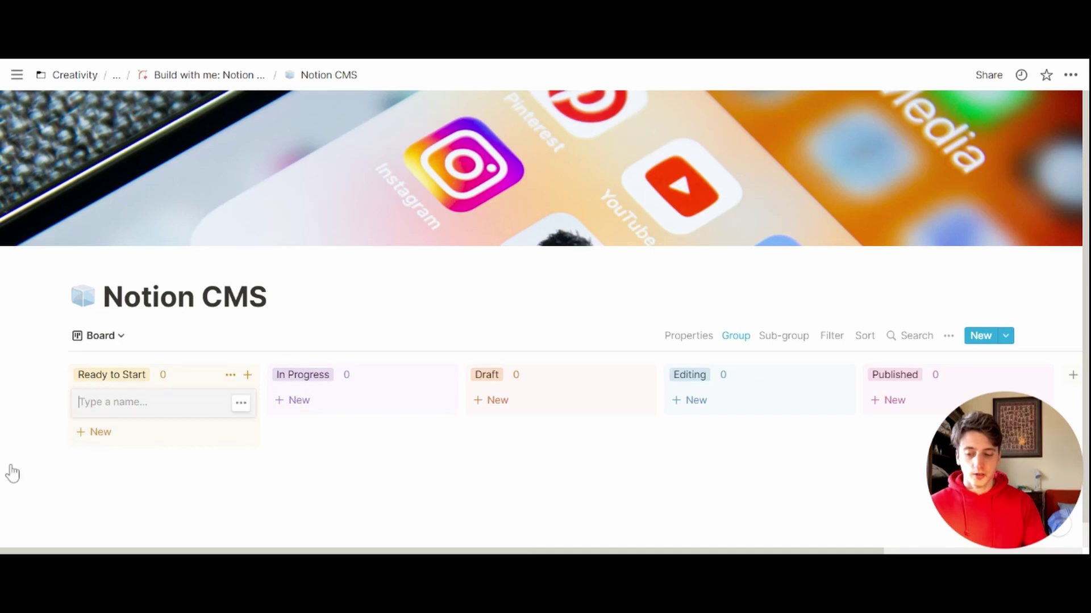
Step: Title the entry 'Content 1' and tag it with the Blog and Instagram platforms
{"action": "type", "text": "Content "}
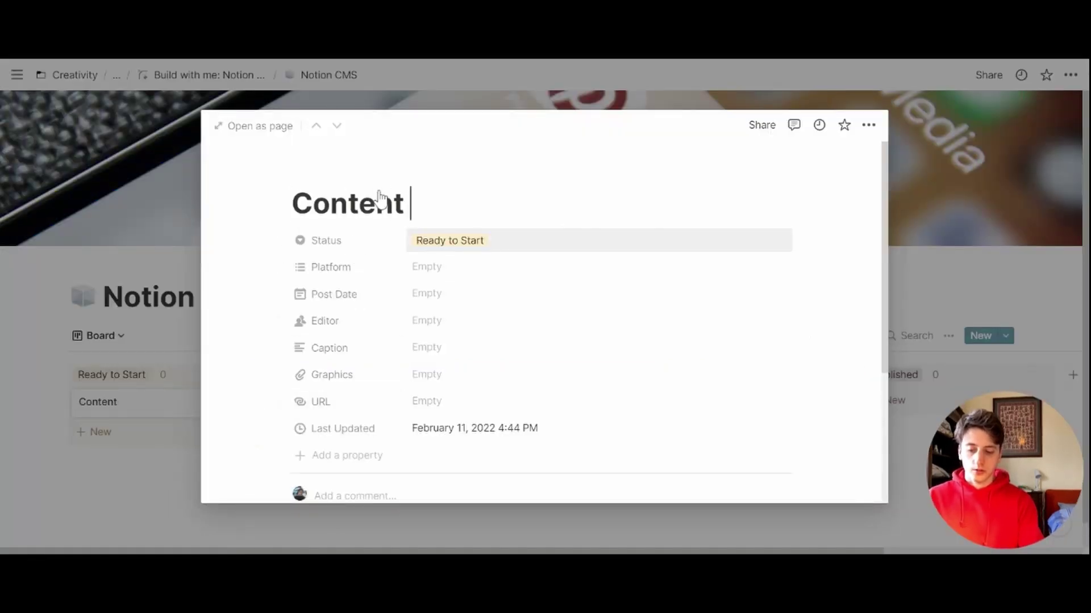
{"action": "type", "text": "1"}
{"action": "left_click", "coordinate": [438, 266]}
{"action": "left_click", "coordinate": [465, 315]}
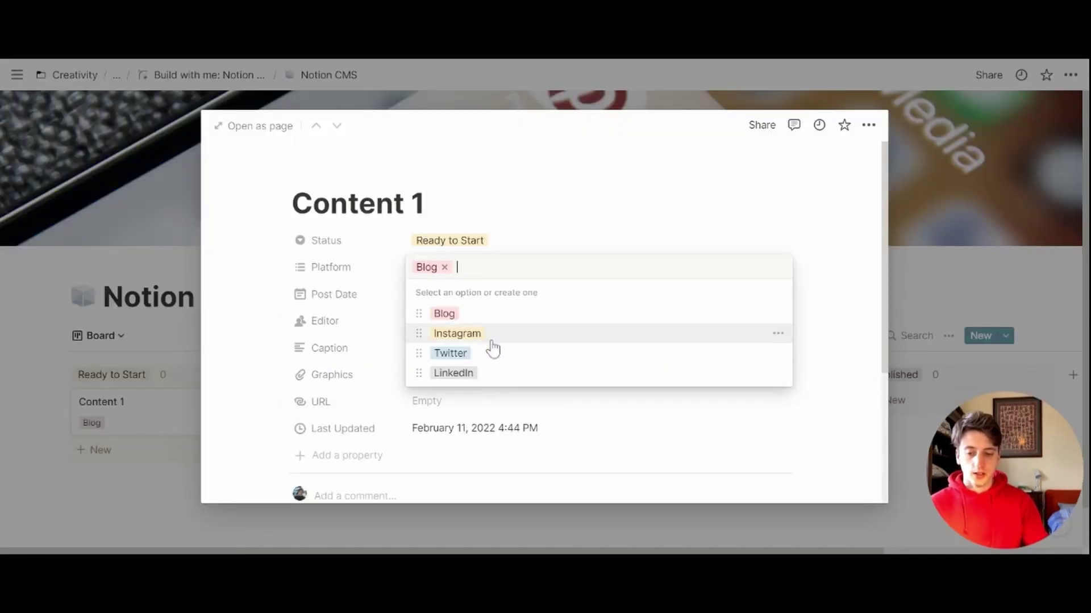
{"action": "left_click", "coordinate": [488, 336]}
{"action": "left_click", "coordinate": [268, 377]}
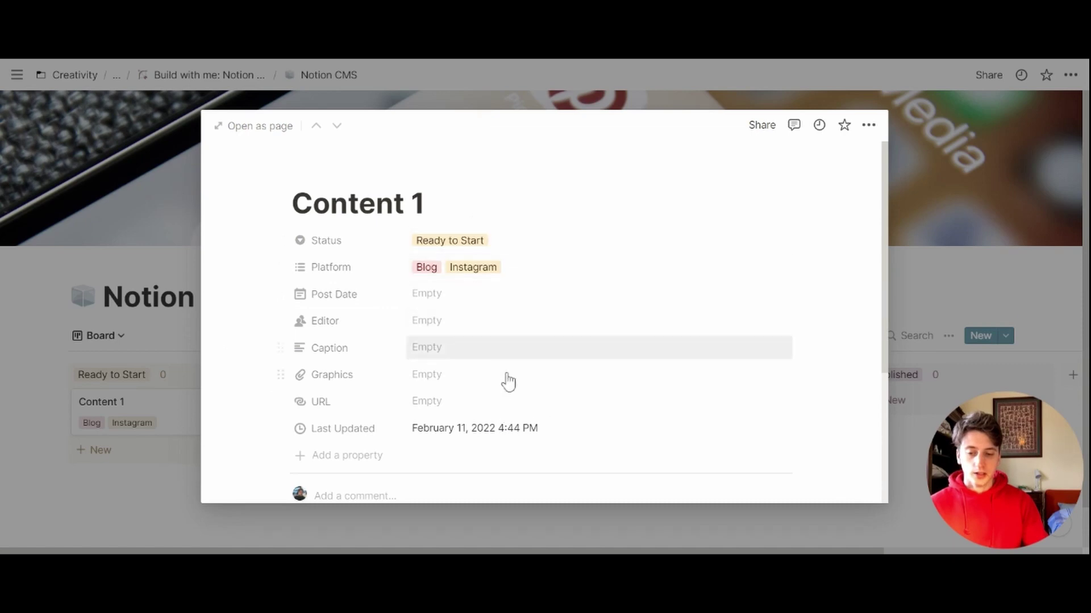
Step: Set Content 1's post date to February 26, 2022 and go back to the board
{"action": "left_click", "coordinate": [474, 295]}
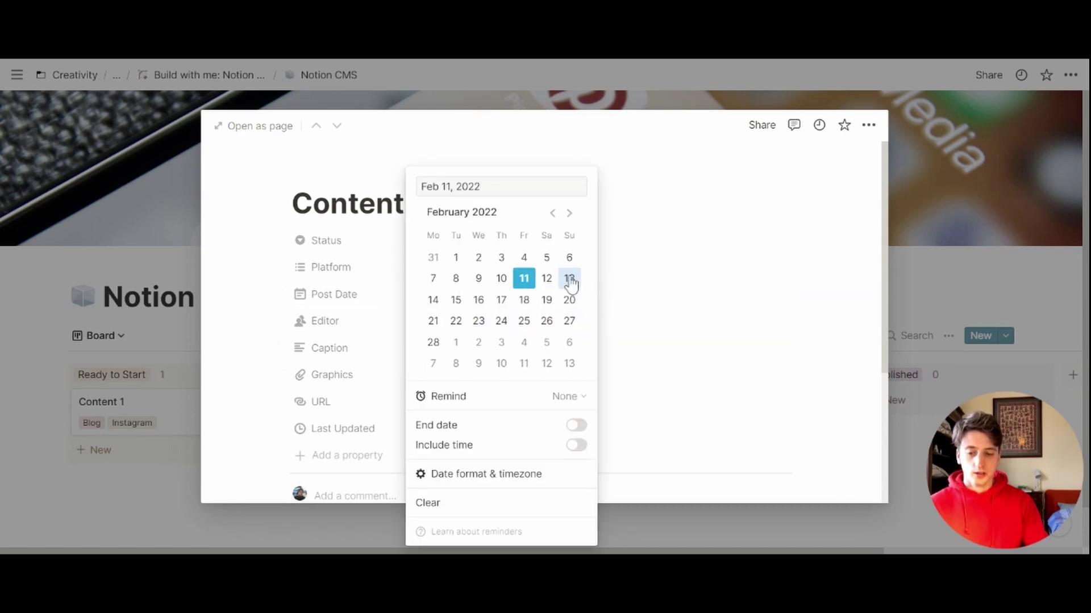
{"action": "left_click", "coordinate": [546, 321]}
{"action": "left_click", "coordinate": [92, 399]}
{"action": "left_click", "coordinate": [33, 473]}
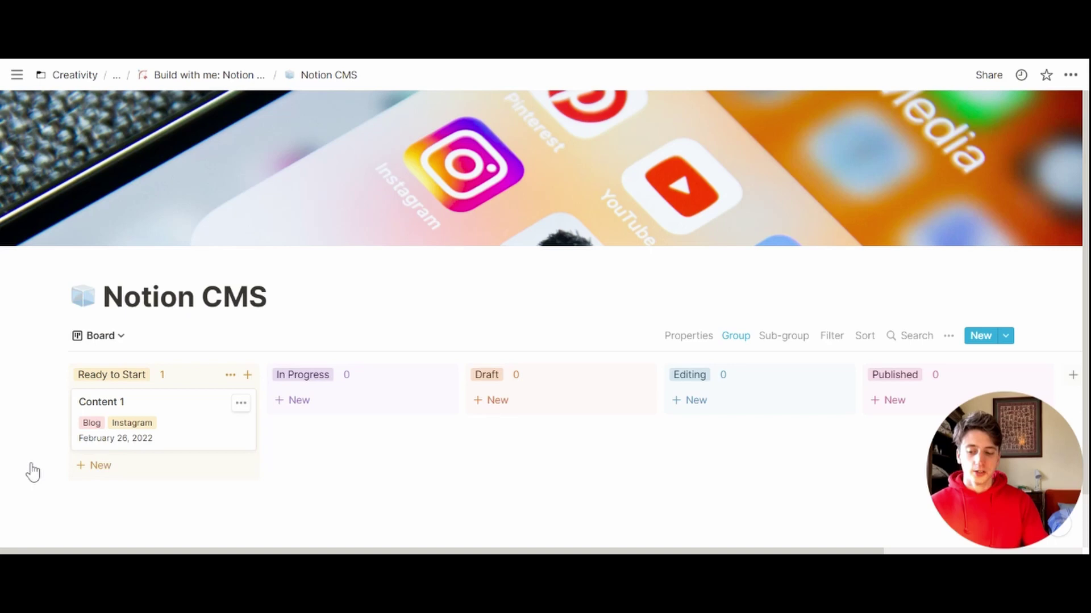
{"action": "scroll", "coordinate": [33, 473], "scroll_direction": "down", "scroll_amount": 1}
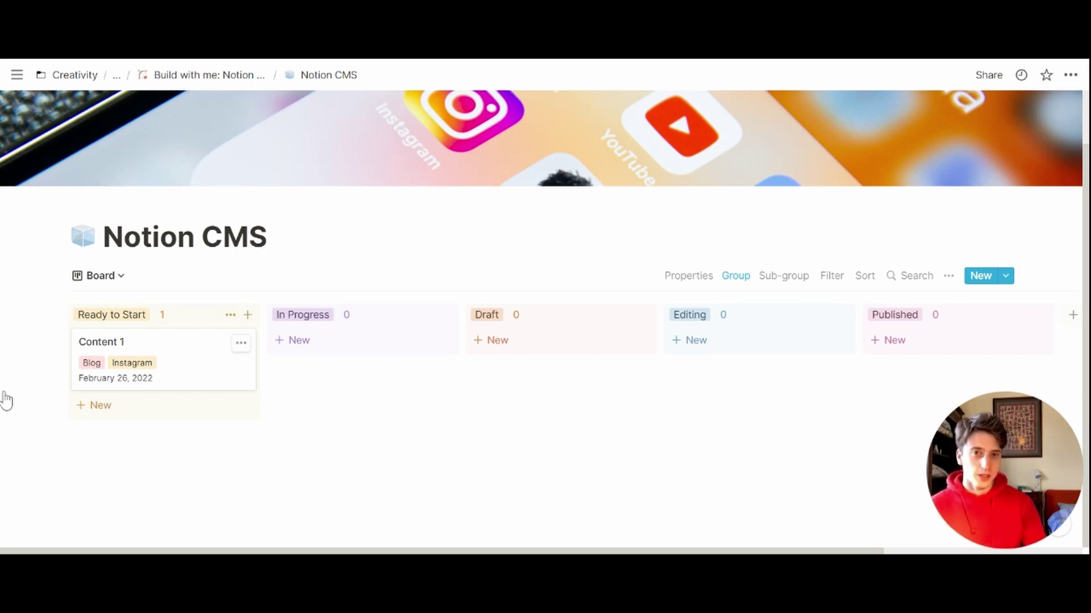
Step: Drag the Content 1 card from Ready to Start through In Progress into Published
{"action": "mouse_move", "coordinate": [89, 366]}
{"action": "left_mouse_down"}
{"action": "mouse_move", "coordinate": [284, 360]}
{"action": "mouse_move", "coordinate": [91, 366]}
{"action": "left_mouse_up"}
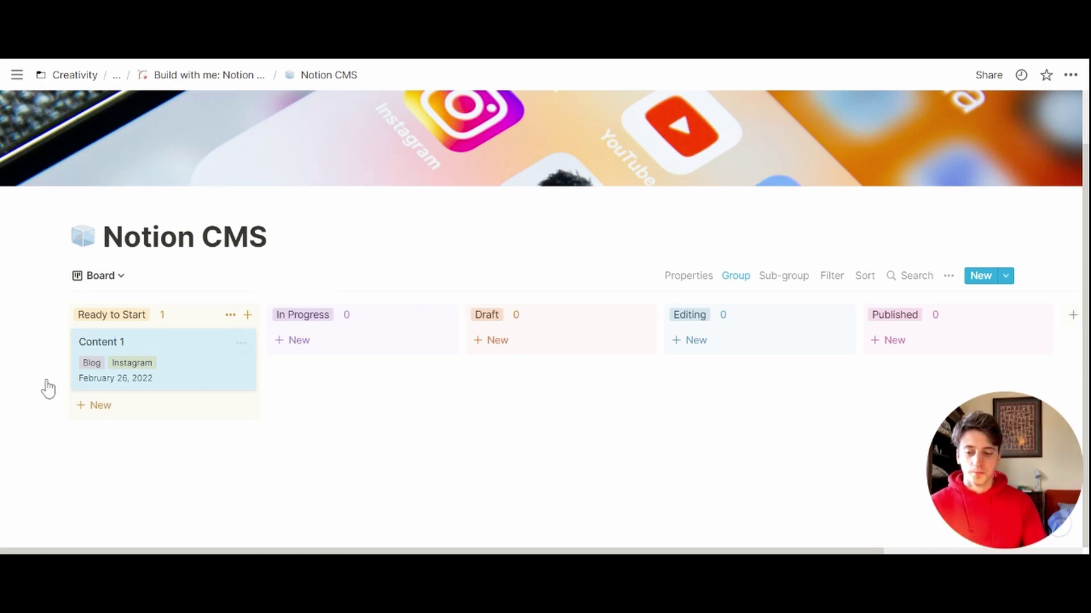
{"action": "left_click_drag", "start_coordinate": [142, 366], "coordinate": [364, 363]}
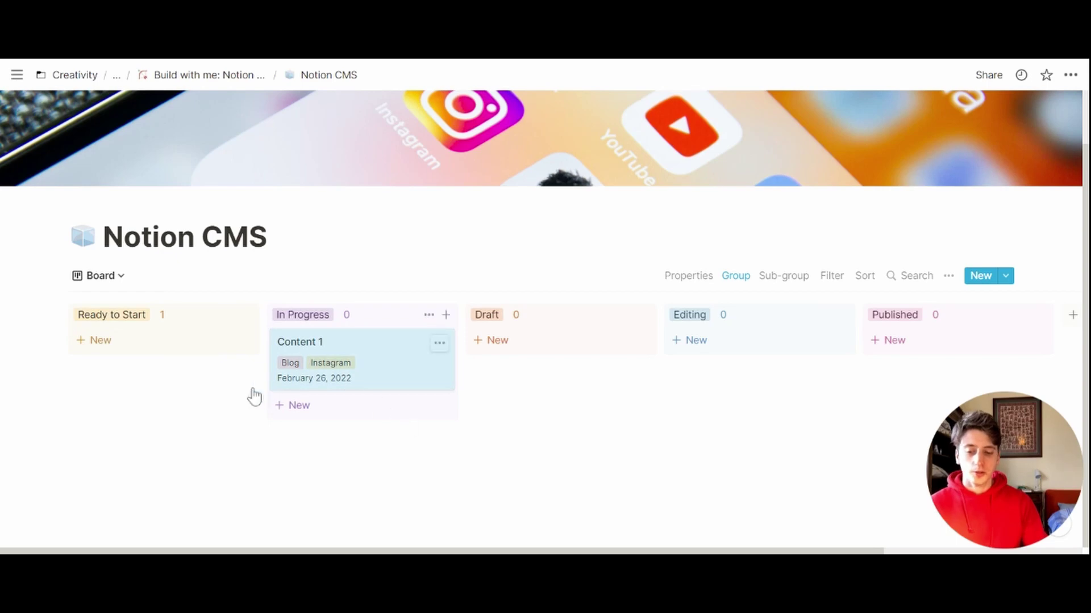
{"action": "left_click_drag", "start_coordinate": [279, 381], "coordinate": [938, 364]}
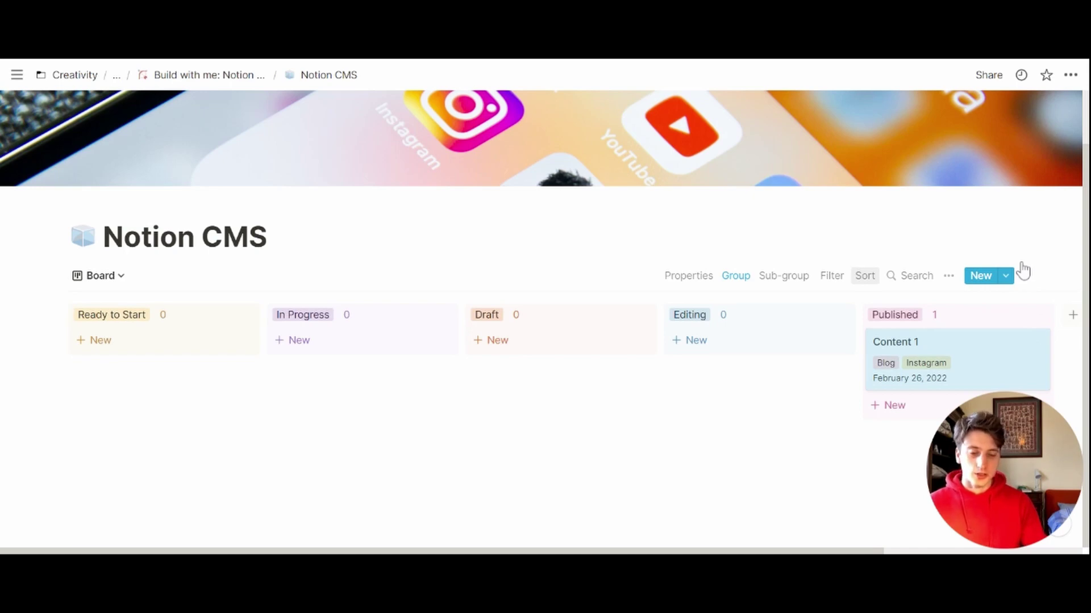
Step: Add an ascending Post Date sort to the board and recheck the sort settings
{"action": "key", "text": "Return"}
{"action": "key", "text": "Return"}
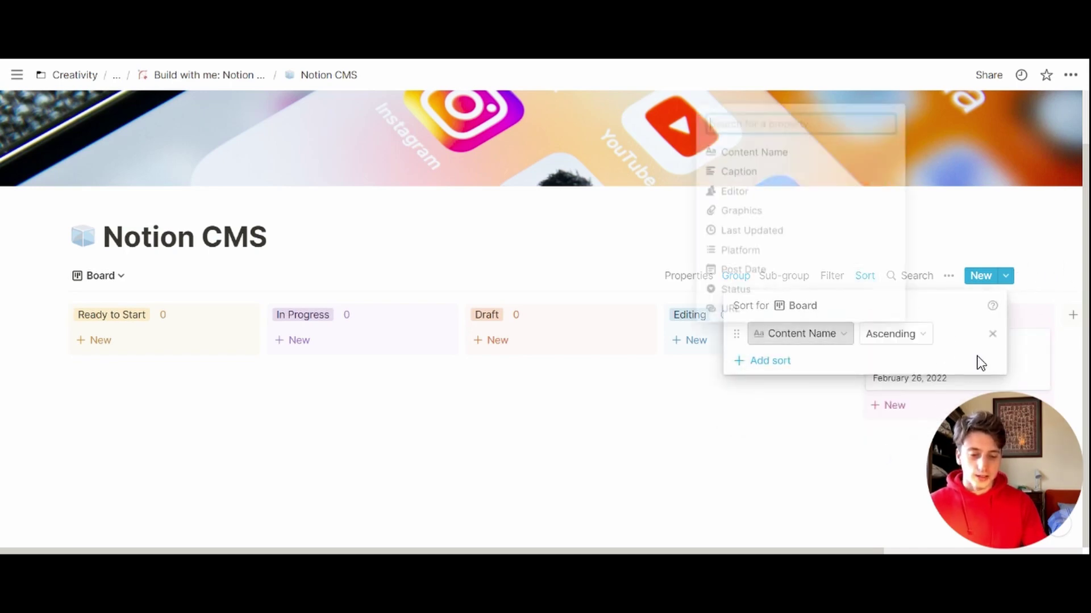
{"action": "left_click", "coordinate": [862, 269]}
{"action": "key", "text": "Escape"}
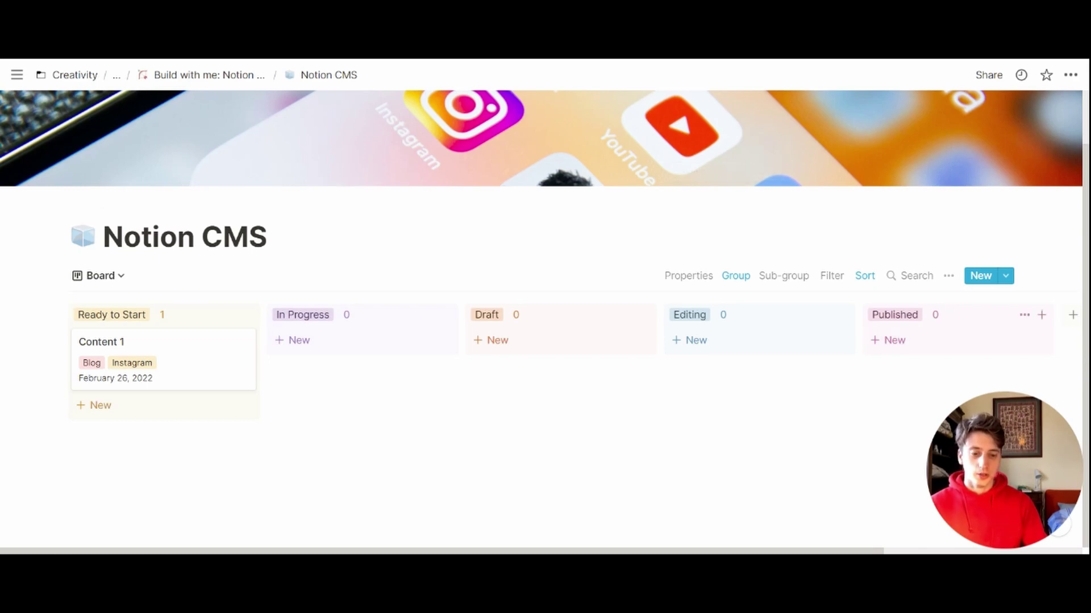
{"action": "left_click", "coordinate": [864, 275]}
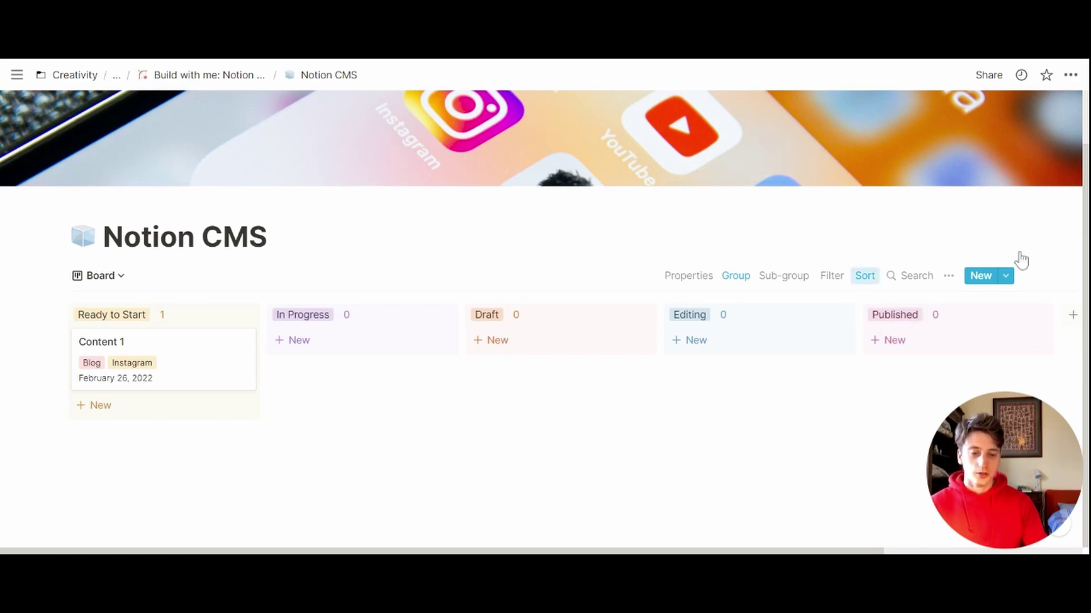
{"action": "left_click", "coordinate": [963, 226]}
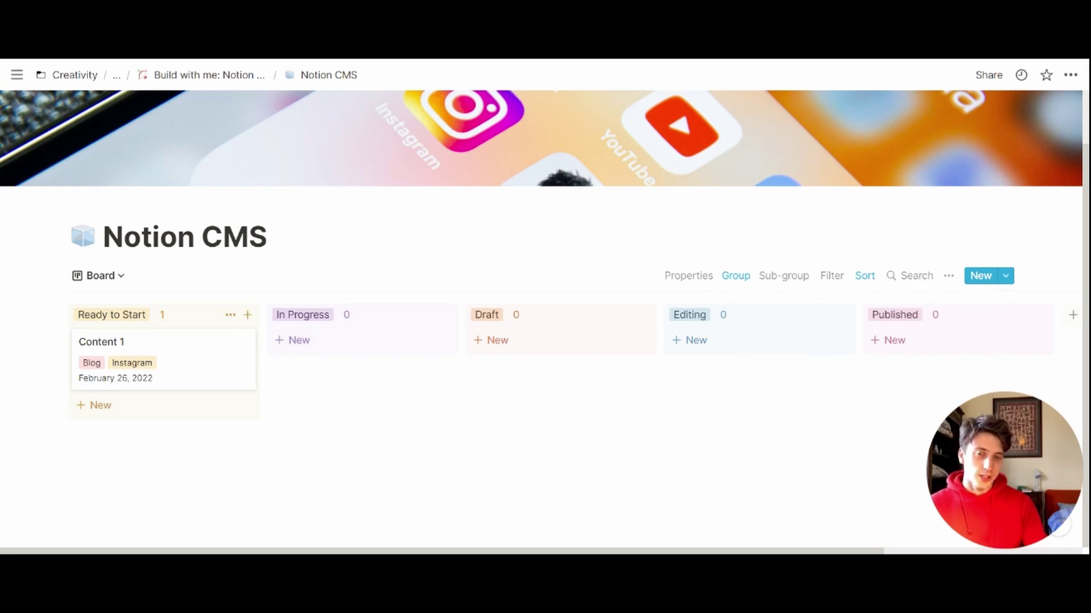
{"action": "left_click", "coordinate": [455, 319]}
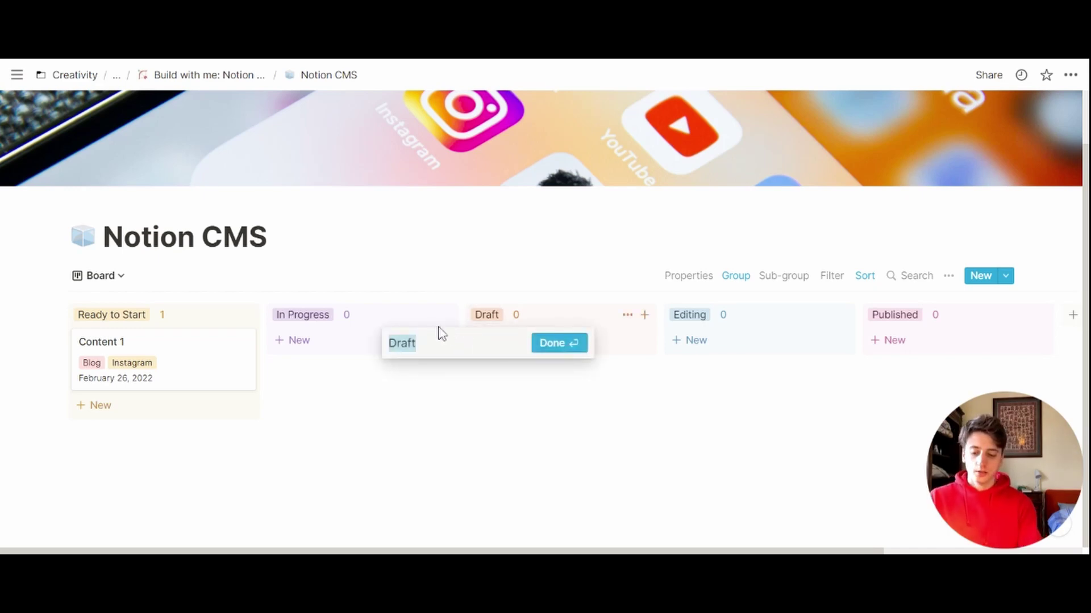
{"action": "type", "text": "this"}
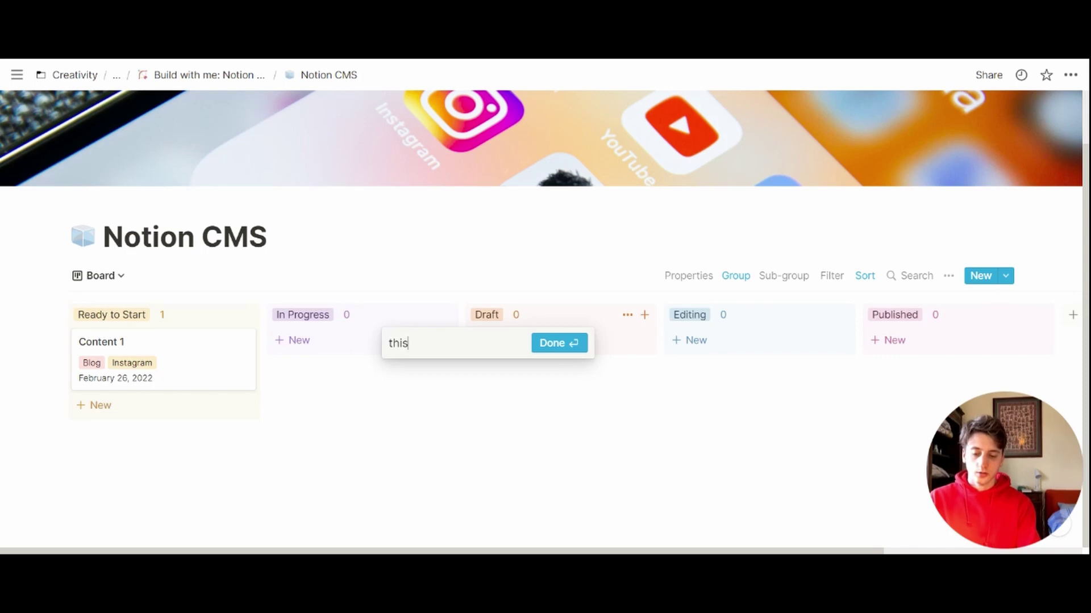
{"action": "key", "text": "ctrl+z"}
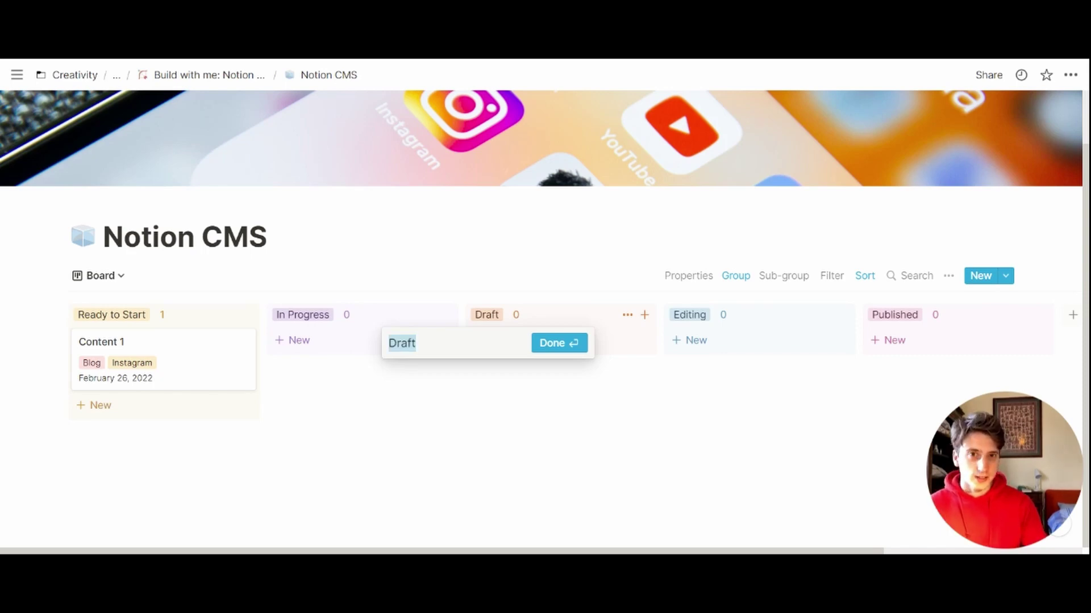
{"action": "left_click", "coordinate": [487, 250]}
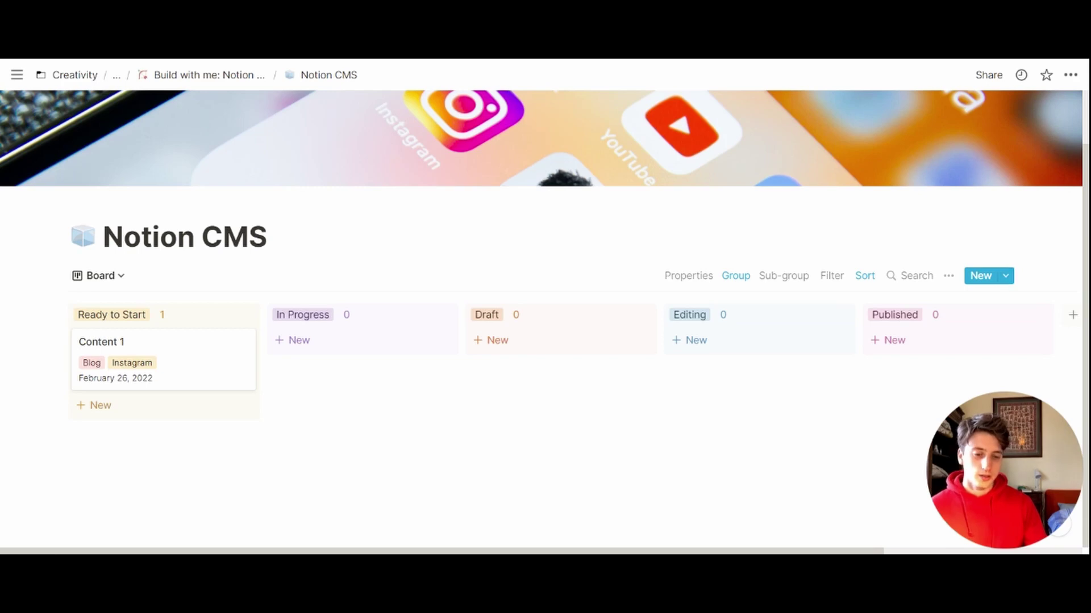
Step: Create a new database template titled 'New Blog Post' with a page icon
{"action": "left_click", "coordinate": [1005, 276]}
{"action": "left_click", "coordinate": [884, 369]}
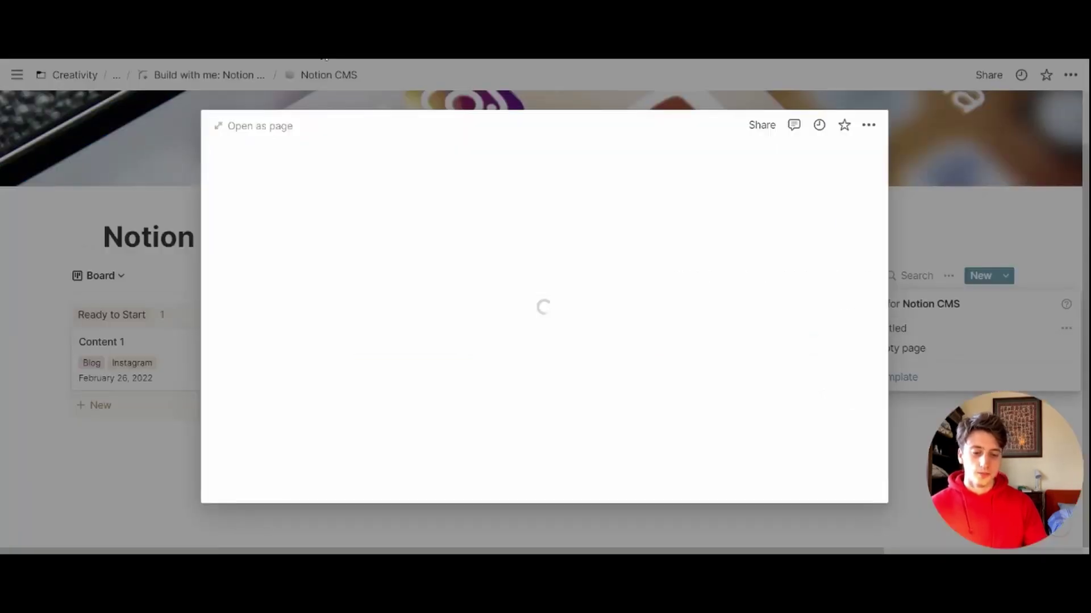
{"action": "left_click", "coordinate": [256, 124]}
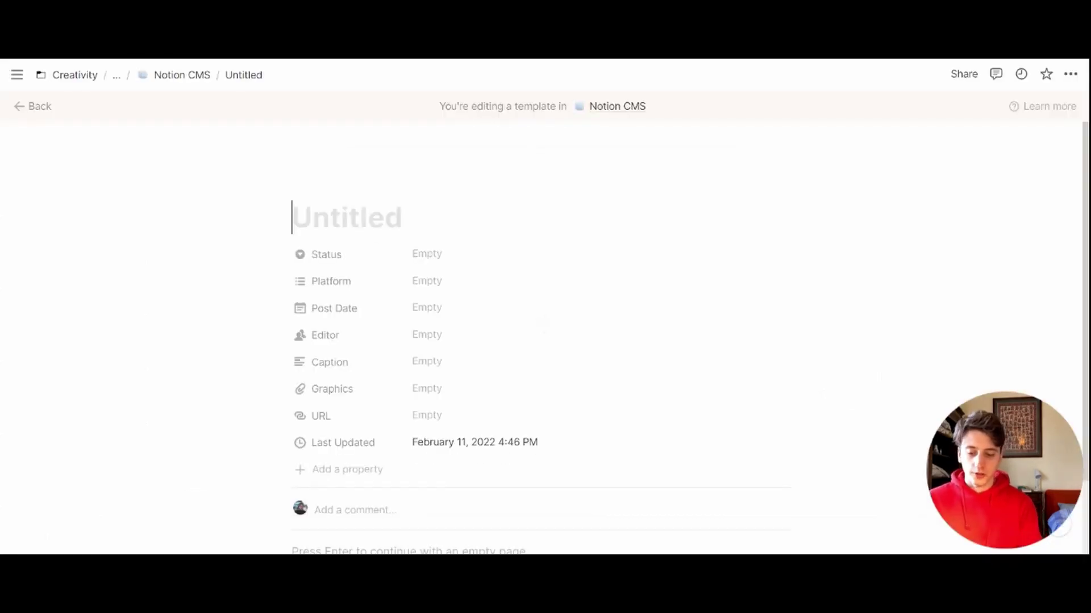
{"action": "type", "text": "New Blog Post"}
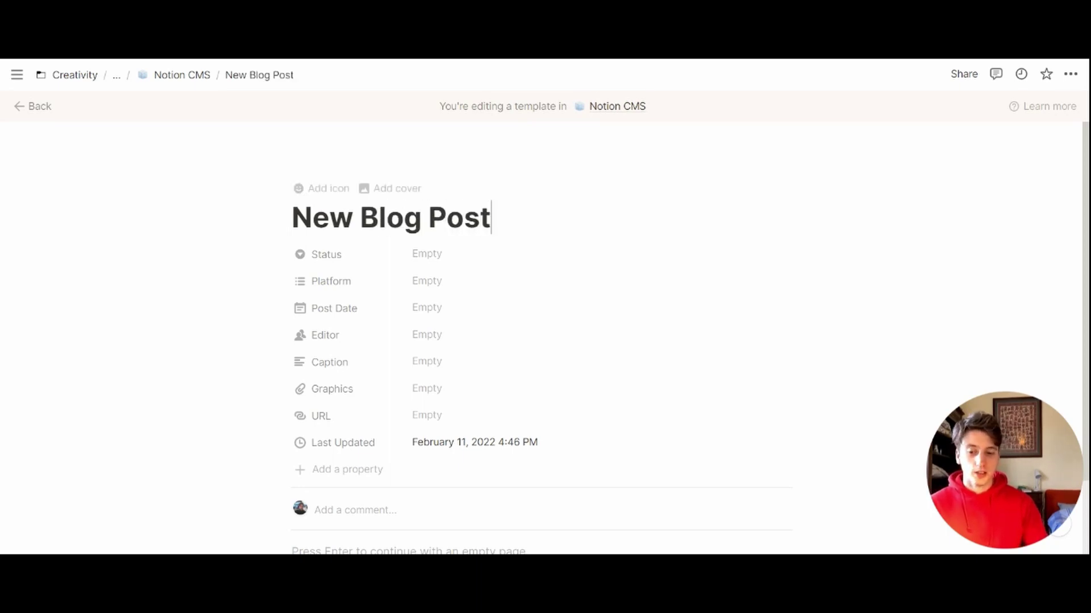
{"action": "left_click", "coordinate": [324, 188]}
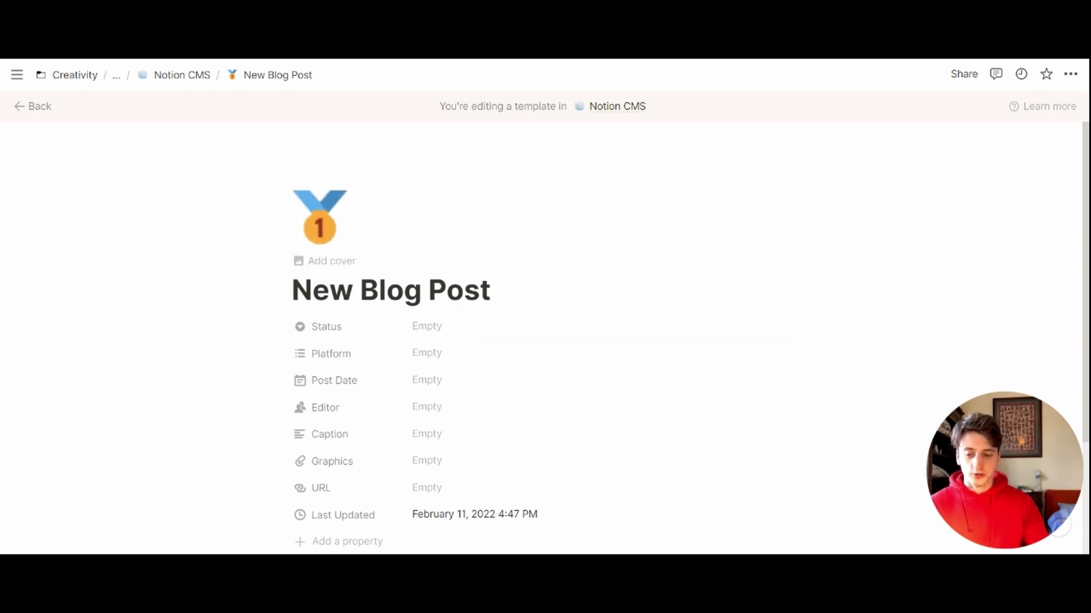
{"action": "scroll", "coordinate": [434, 192], "scroll_direction": "down", "scroll_amount": 3}
Step: Preset the template's Status to Ready to Start and its Platform to Blog
{"action": "left_click", "coordinate": [434, 191]}
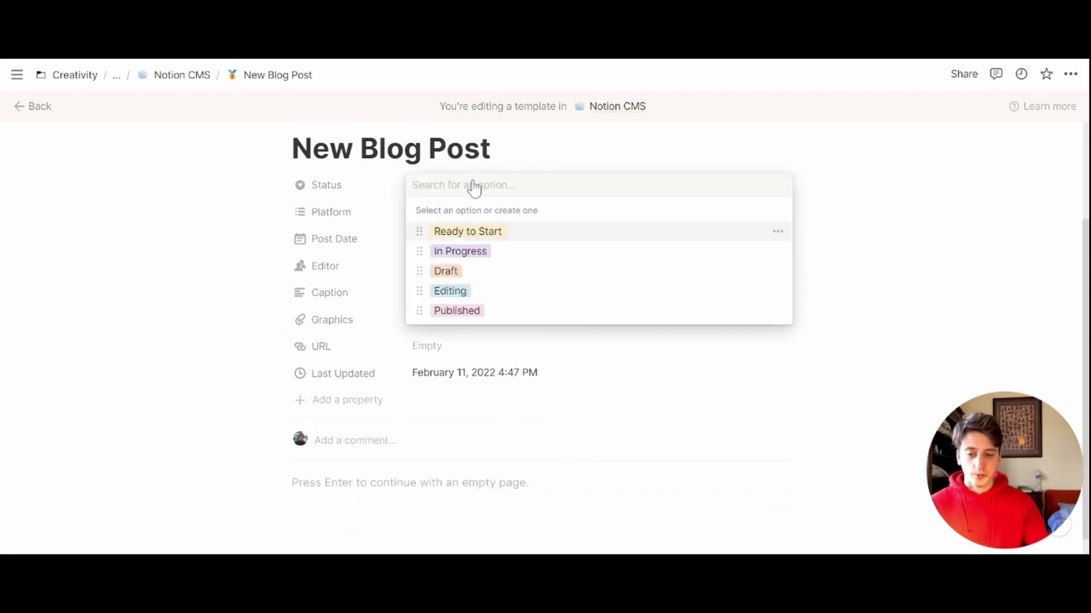
{"action": "left_click", "coordinate": [474, 231]}
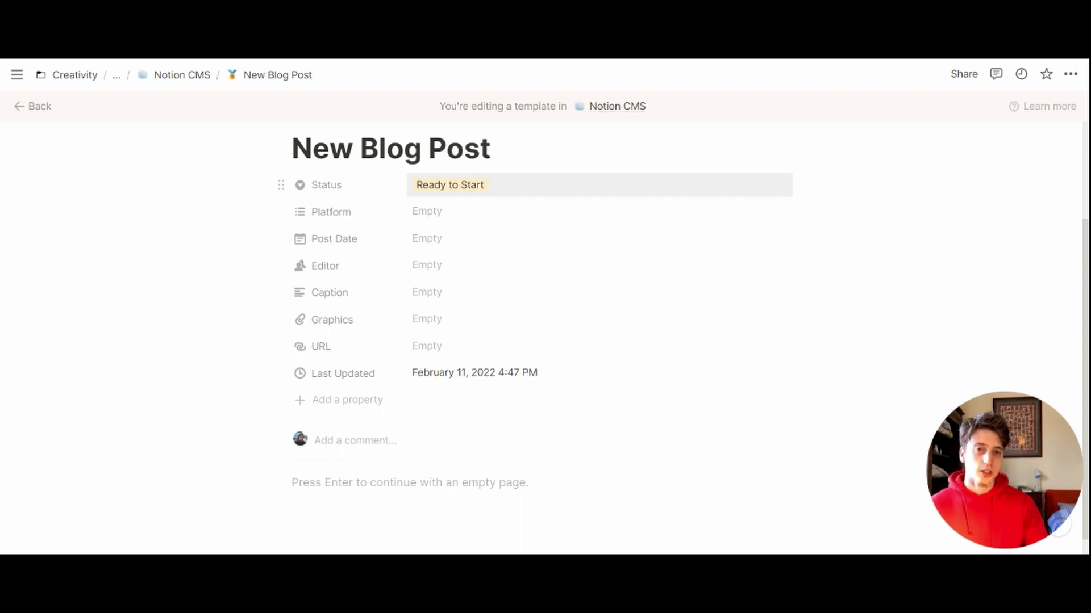
{"action": "left_click", "coordinate": [426, 212]}
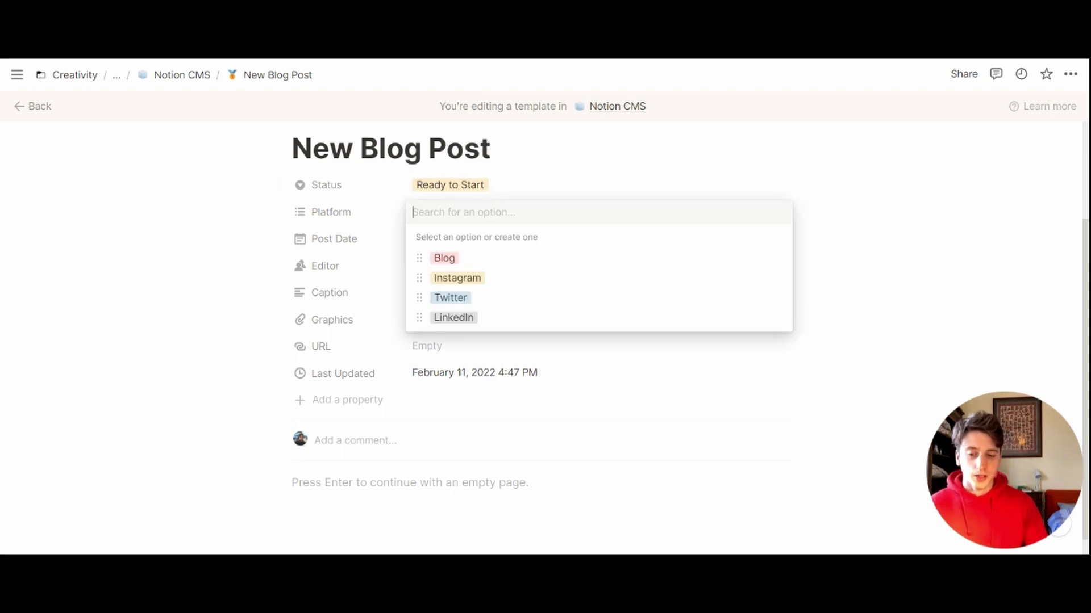
{"action": "key", "text": "Return"}
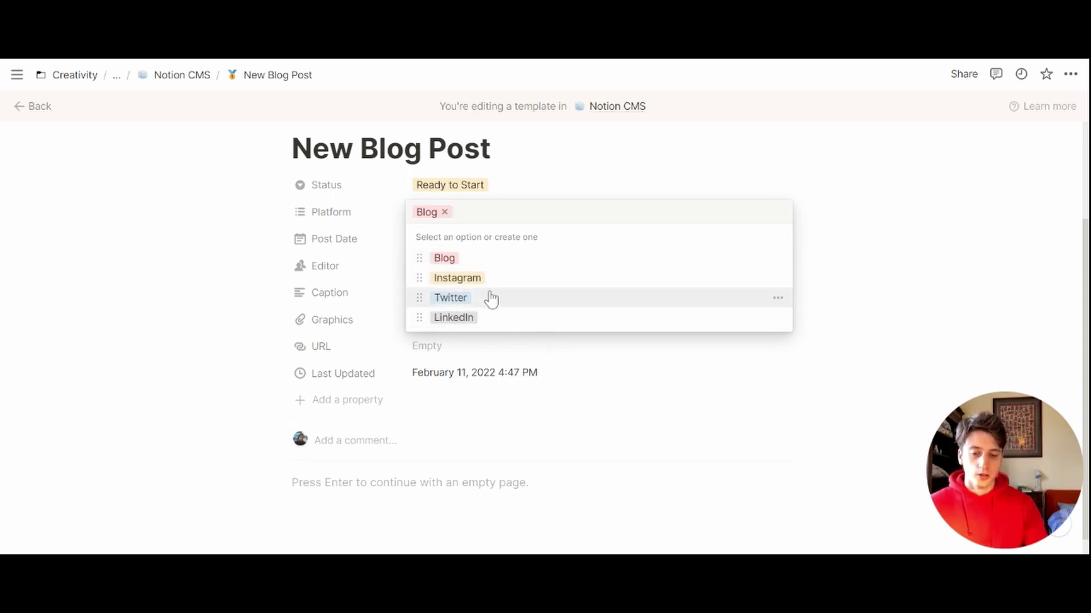
{"action": "left_click", "coordinate": [226, 358]}
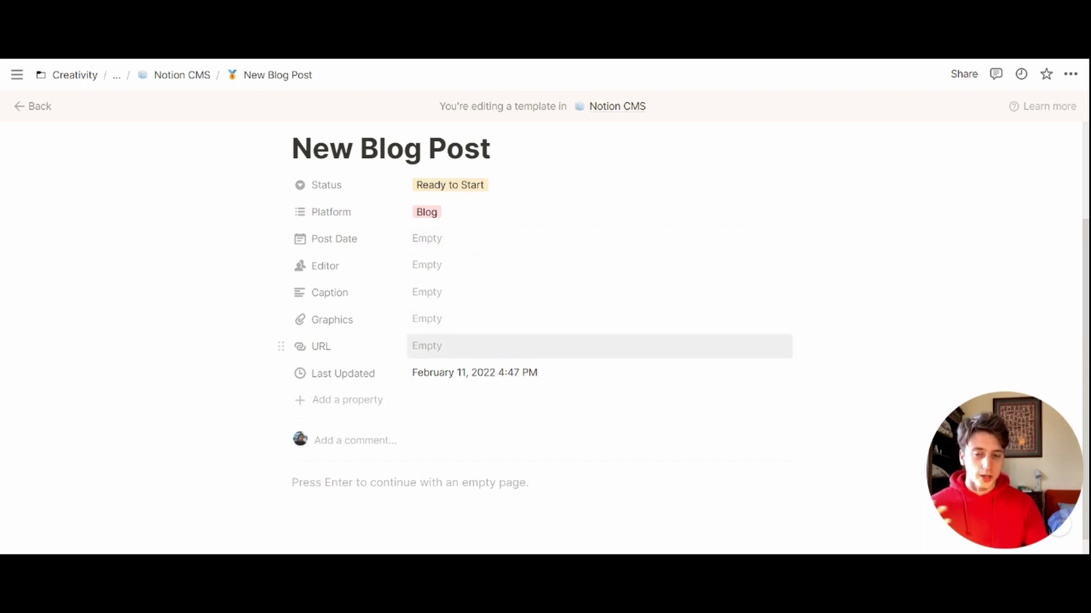
{"action": "scroll", "coordinate": [472, 316], "scroll_direction": "down", "scroll_amount": 1}
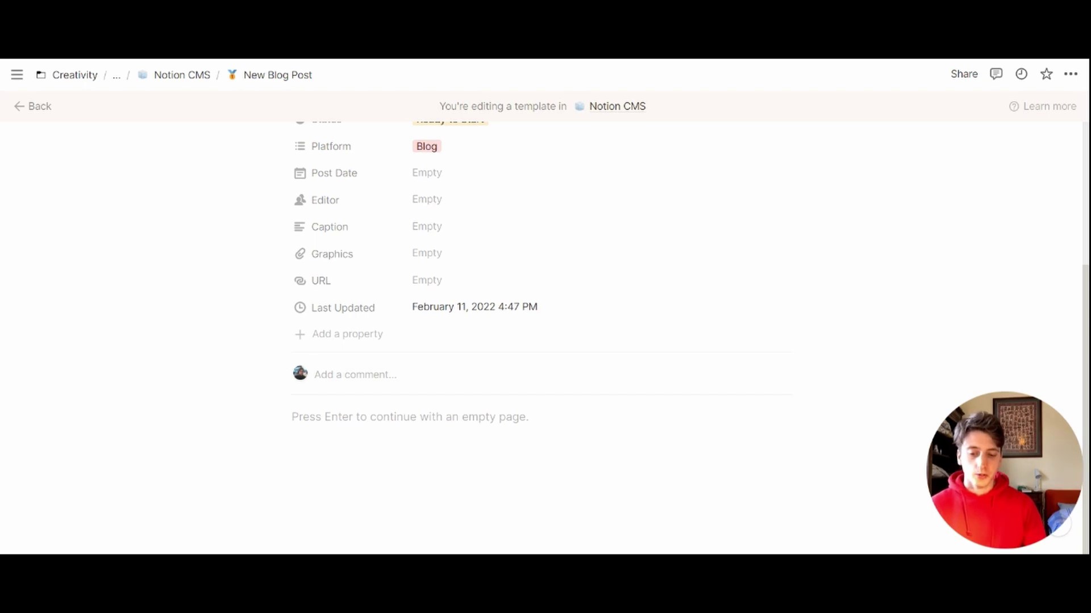
Step: Add a 'Research and Notes' Heading 1 to the template body with a toggle list beneath it
{"action": "key", "text": "Return"}
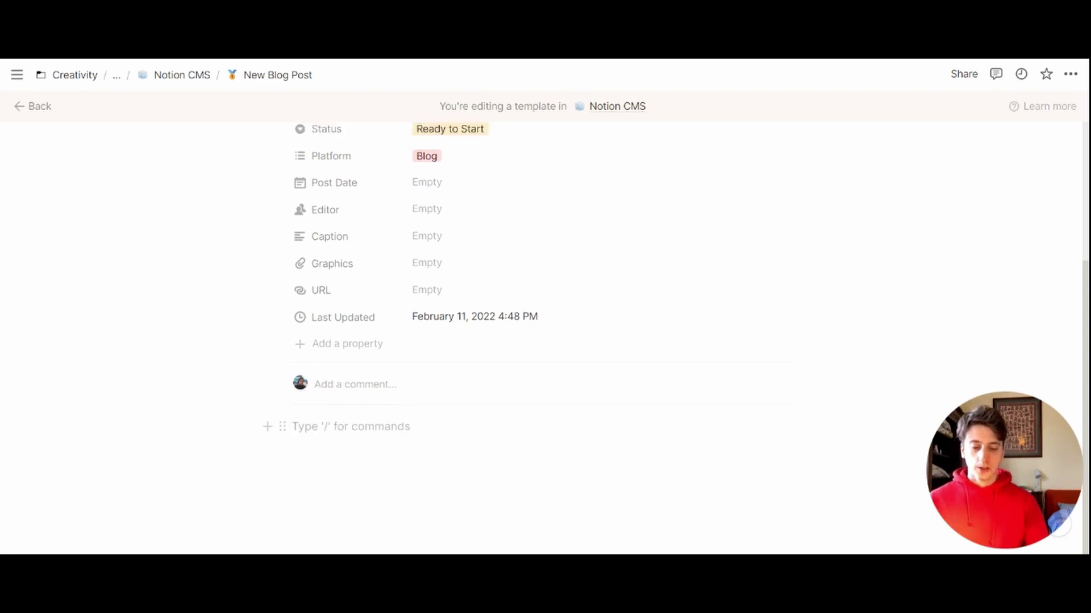
{"action": "type", "text": "/h1"}
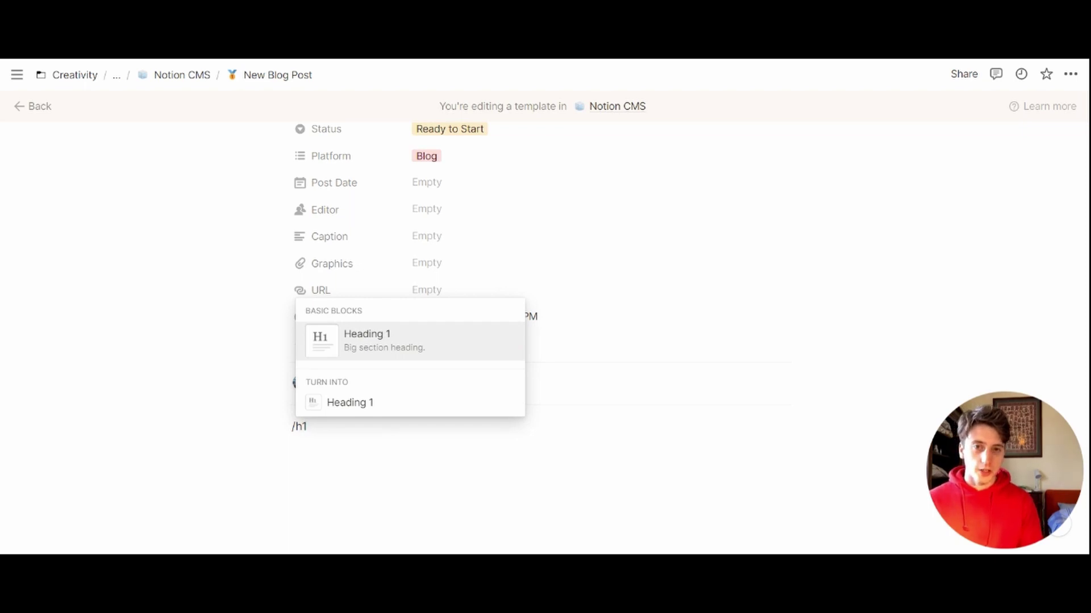
{"action": "key", "text": "Return"}
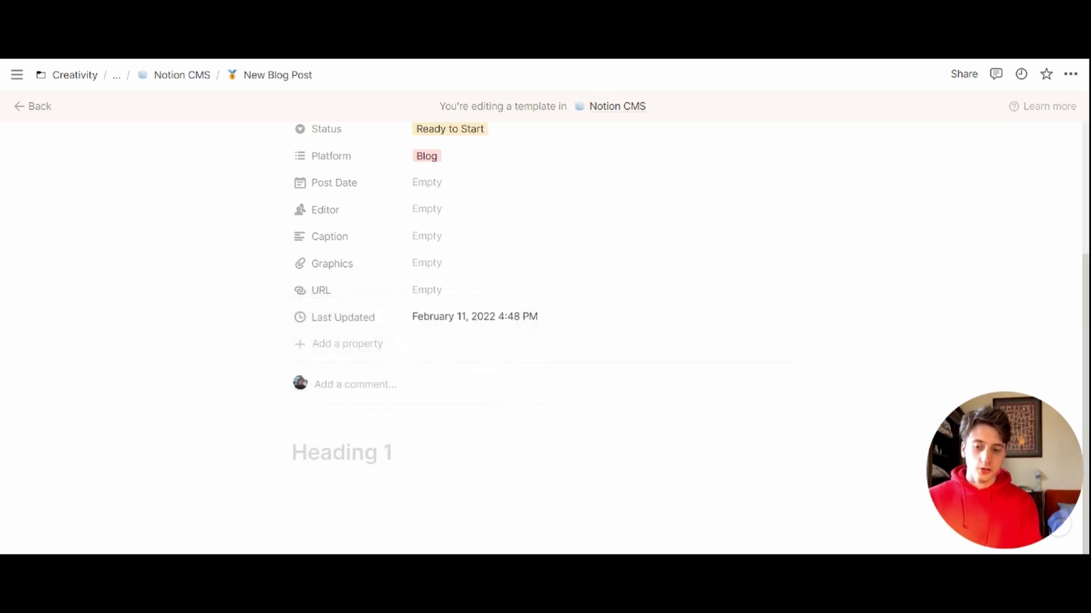
{"action": "type", "text": "Rese"}
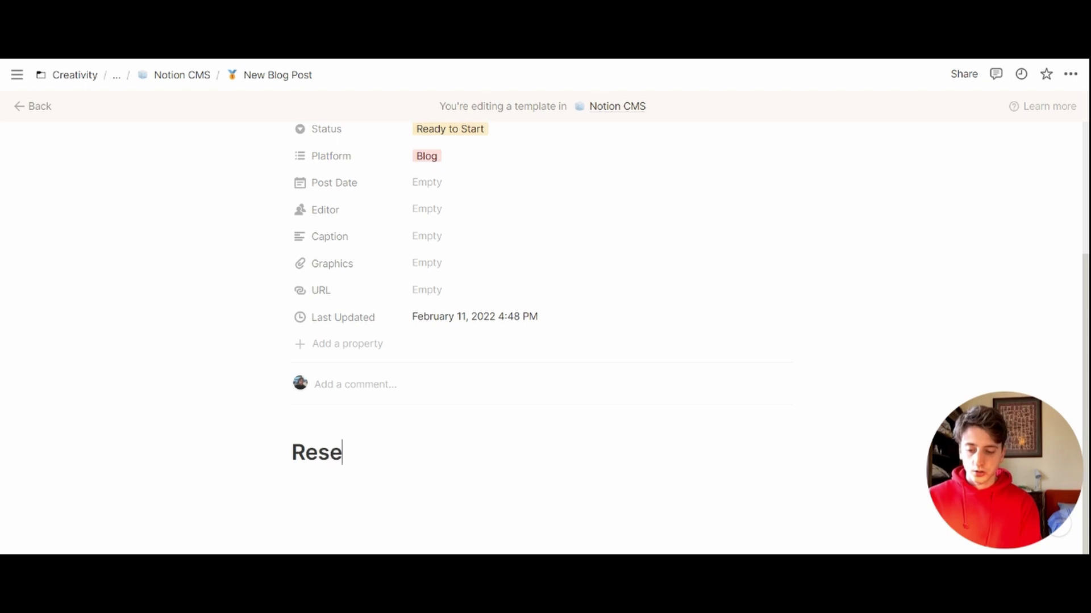
{"action": "type", "text": "arch and Notes"}
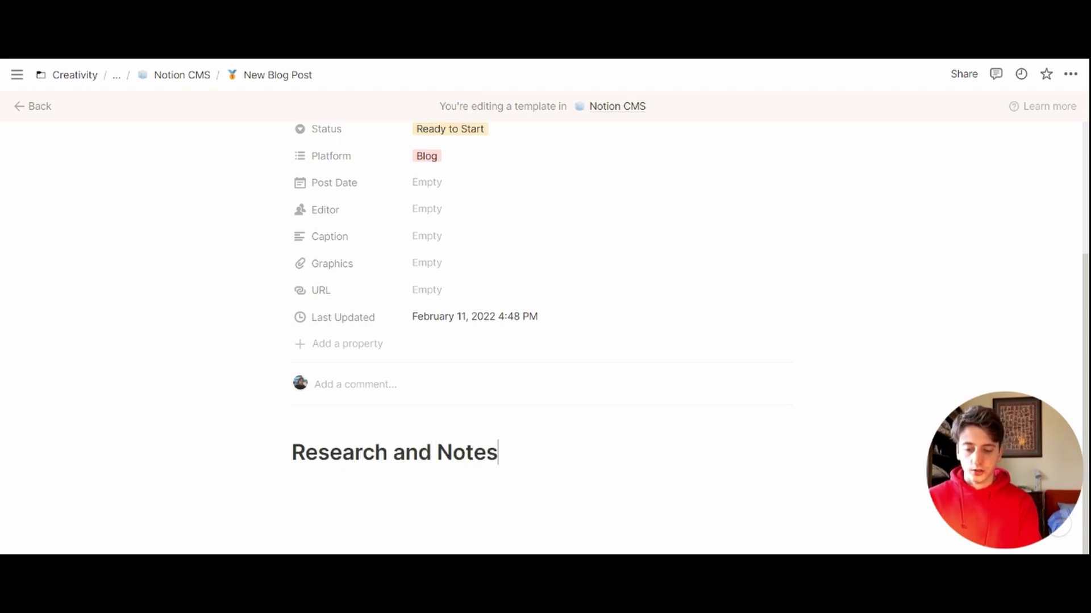
{"action": "key", "text": "Return"}
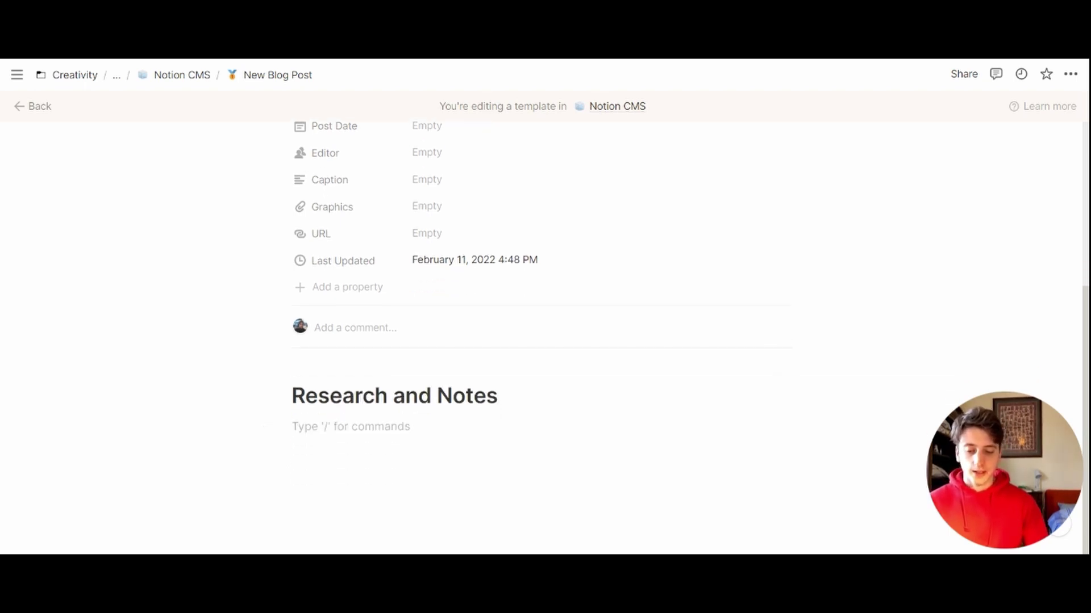
{"action": "type", "text": "-"}
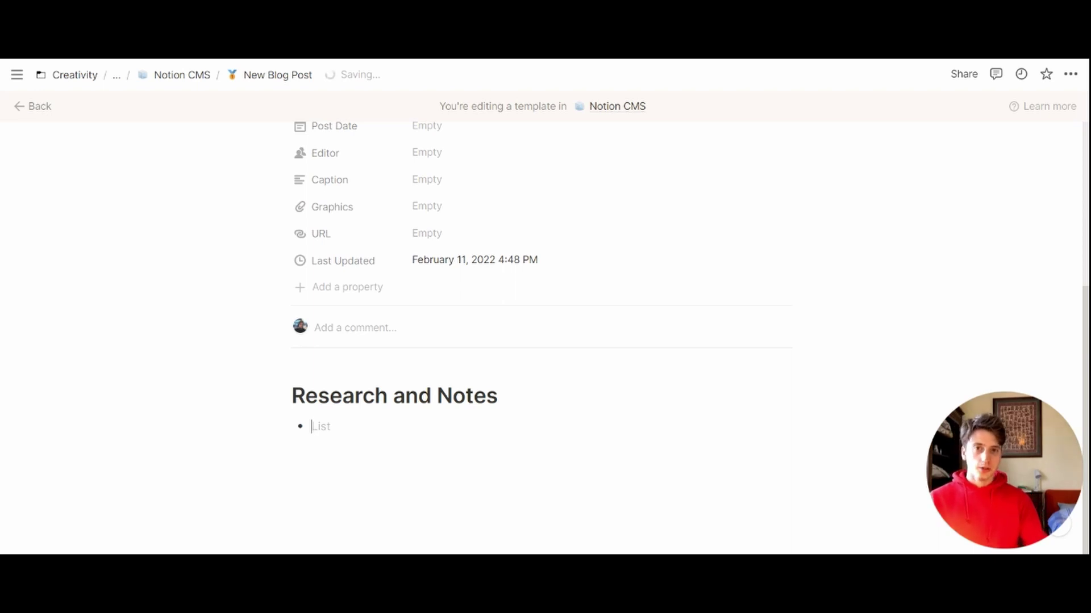
{"action": "key", "text": "BackSpace"}
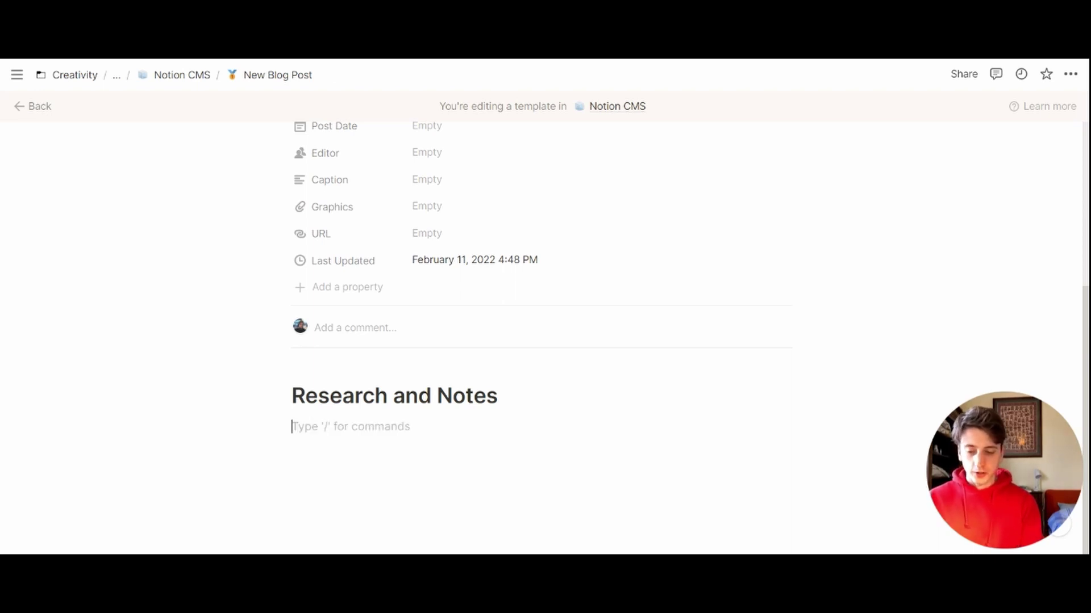
{"action": "type", "text": "/togg"}
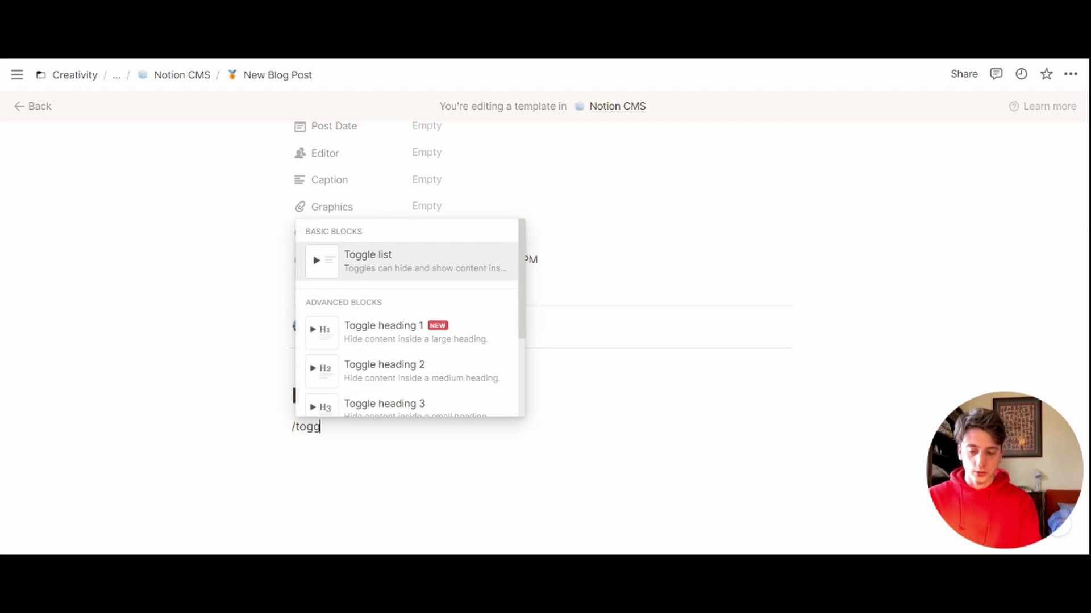
{"action": "key", "text": "Return"}
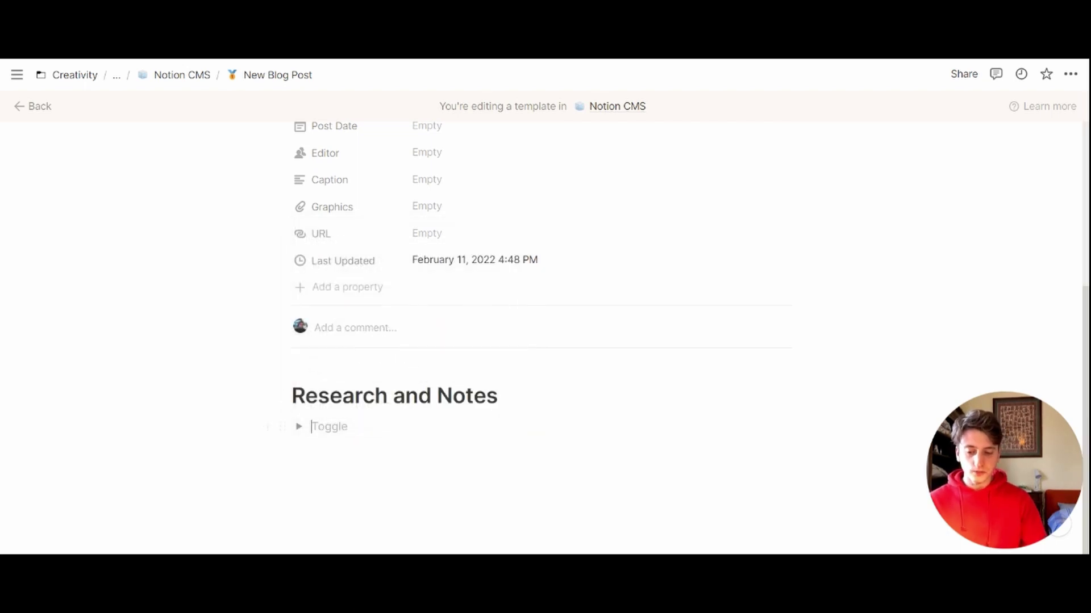
Step: Add a 'Drafts' Heading 1 below the toggle list
{"action": "left_click", "coordinate": [292, 449]}
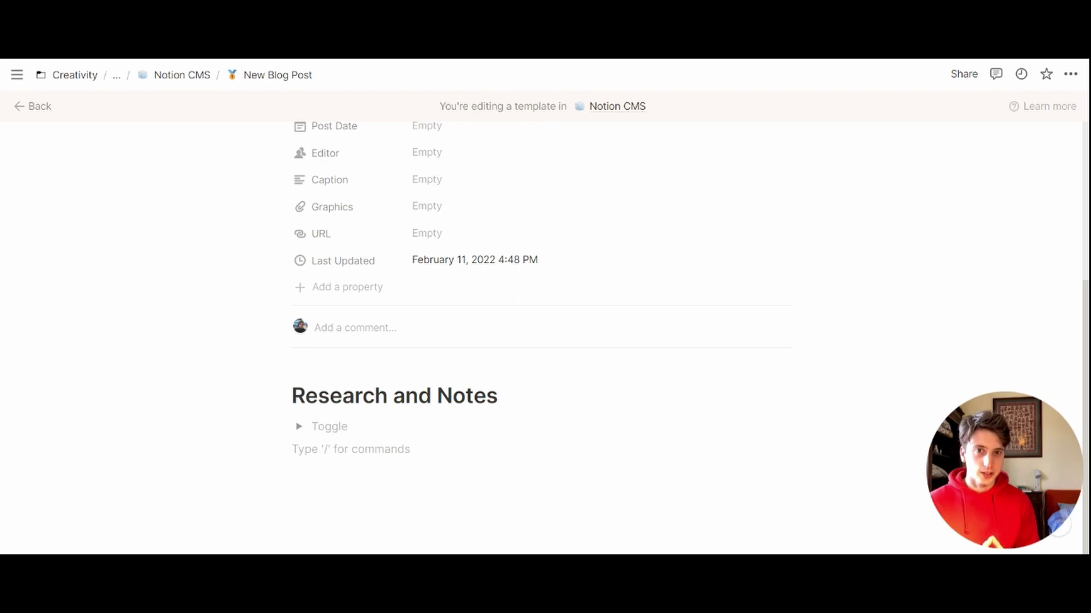
{"action": "type", "text": "/h1"}
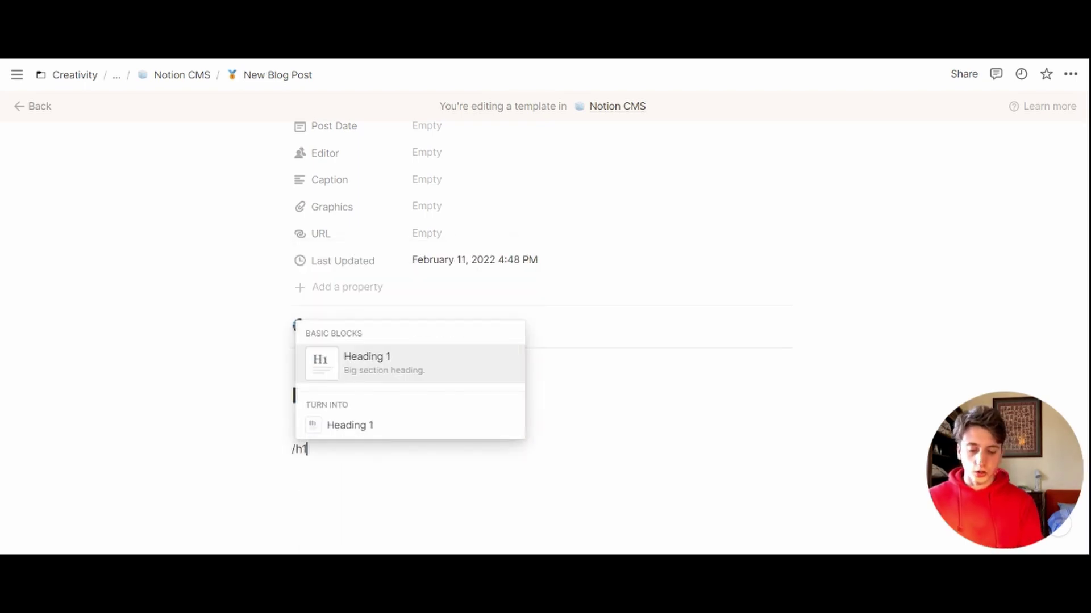
{"action": "key", "text": "Return"}
{"action": "type", "text": "Drafts"}
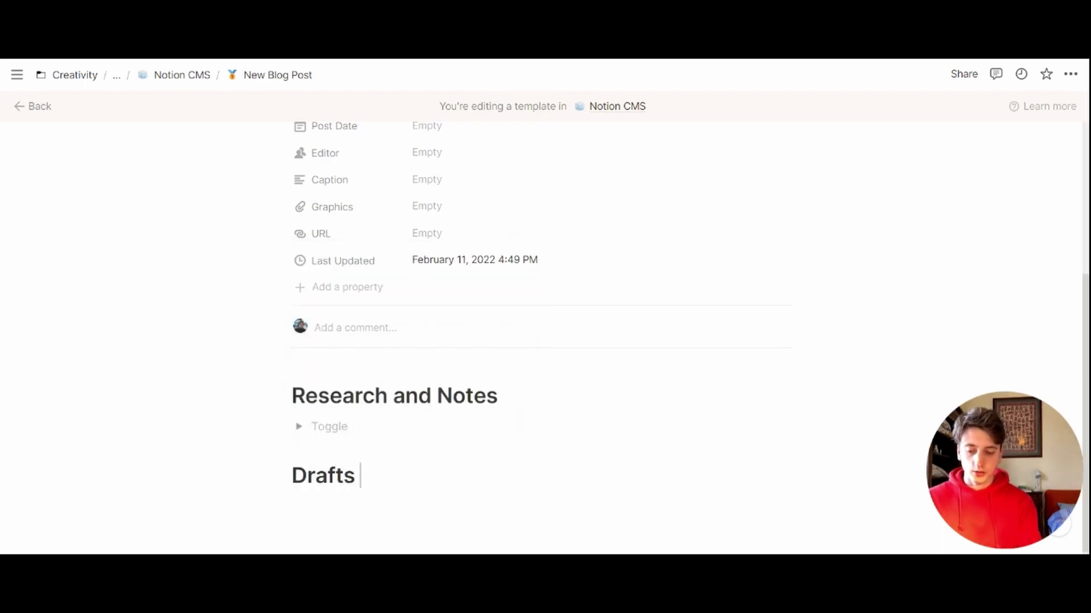
{"action": "key", "text": "Return"}
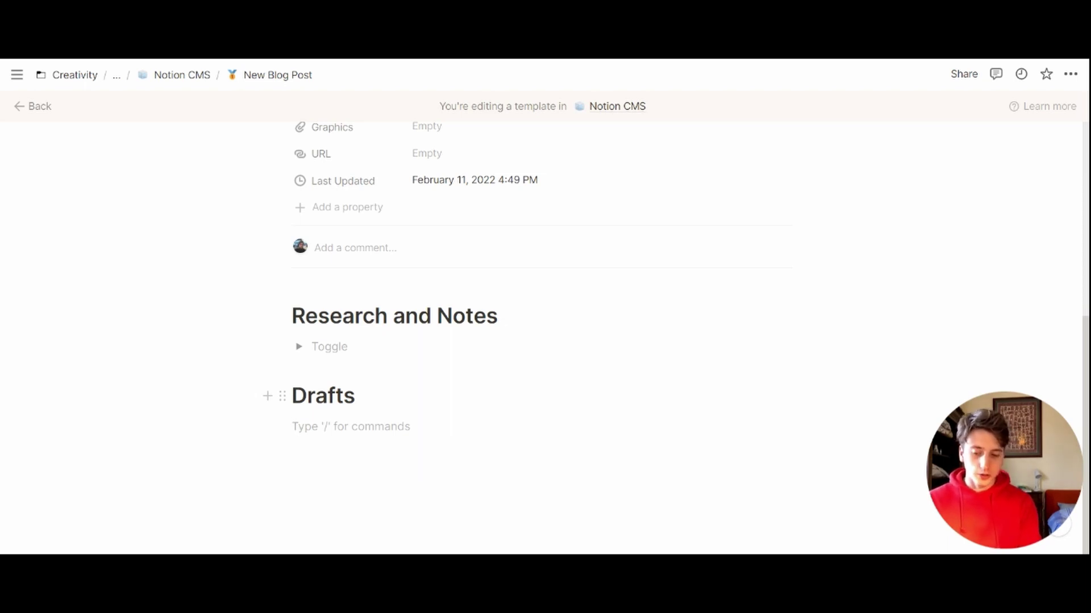
Step: Insert a small-text sub-page under Drafts titled 'Draft 1 -' with a New Blog Post mention
{"action": "type", "text": "/page"}
{"action": "key", "text": "Return"}
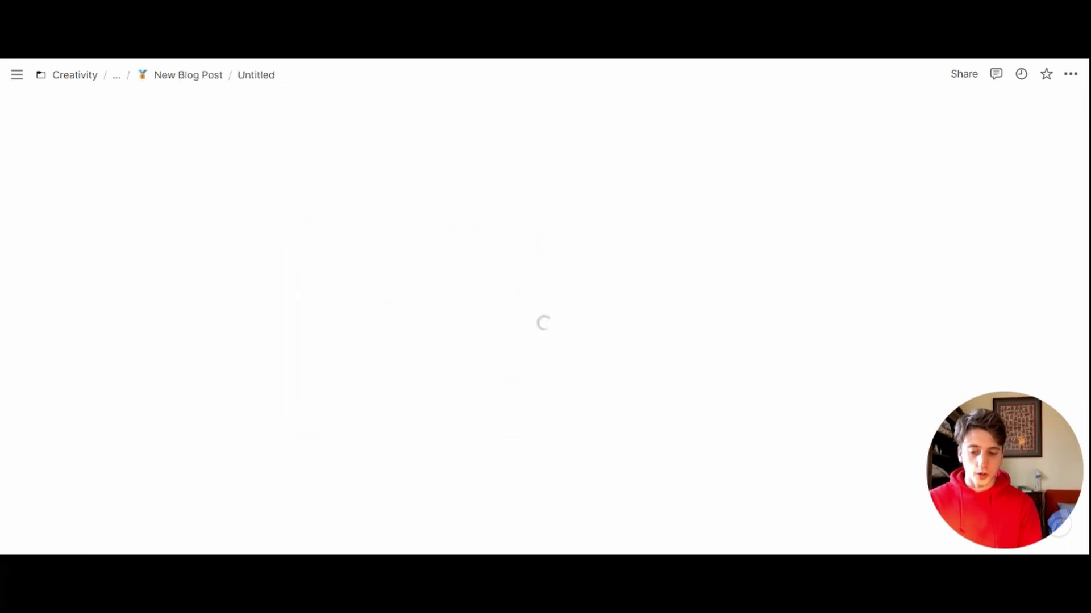
{"action": "type", "text": "Draft 1"}
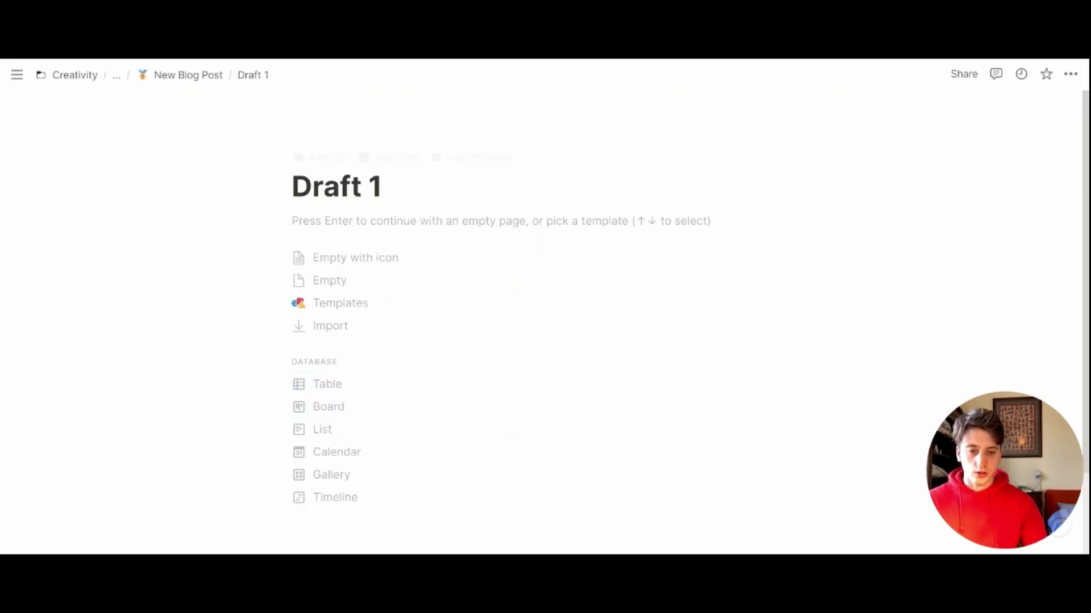
{"action": "left_click", "coordinate": [1070, 74]}
{"action": "left_click", "coordinate": [1052, 175]}
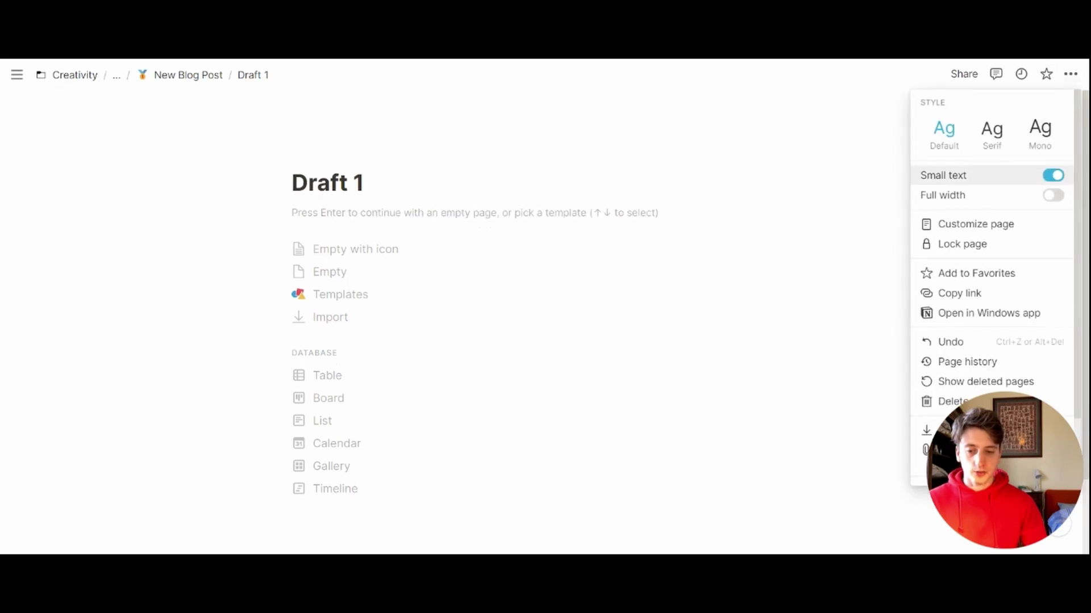
{"action": "key", "text": "Escape"}
{"action": "type", "text": "-"}
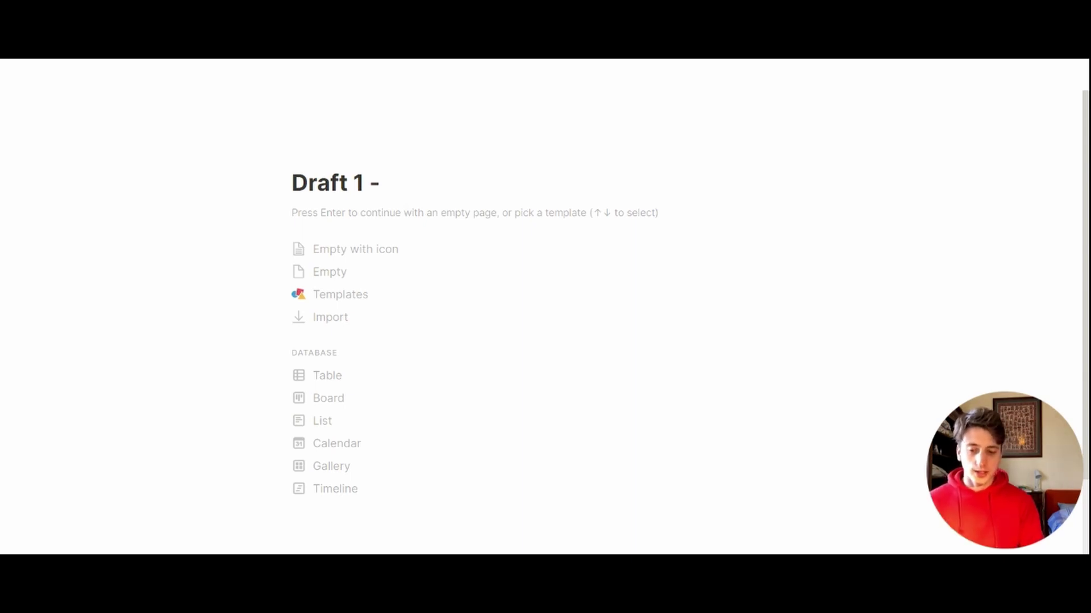
{"action": "type", "text": "@new bl"}
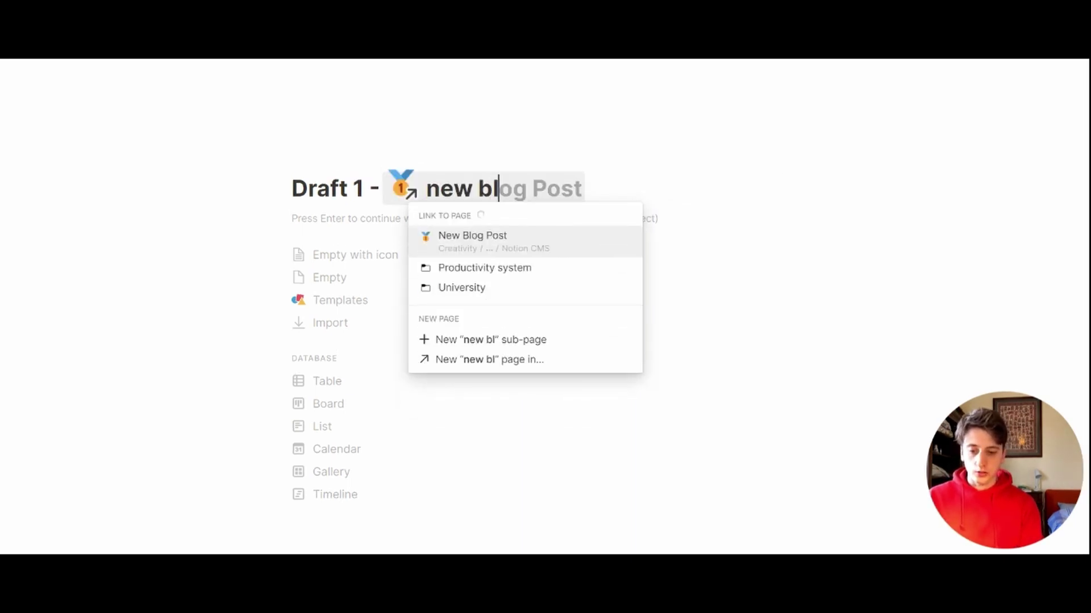
{"action": "type", "text": "o"}
{"action": "key", "text": "Return"}
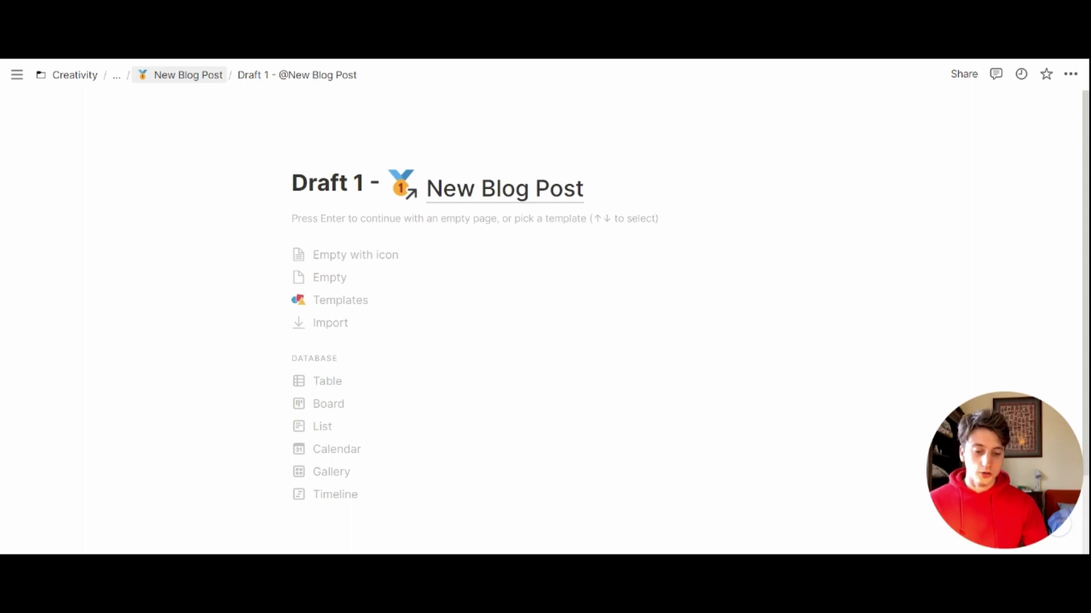
Step: Back in the template, add a 'Publication Checklist' Heading 1 below the Draft 1 link
{"action": "left_click", "coordinate": [182, 75]}
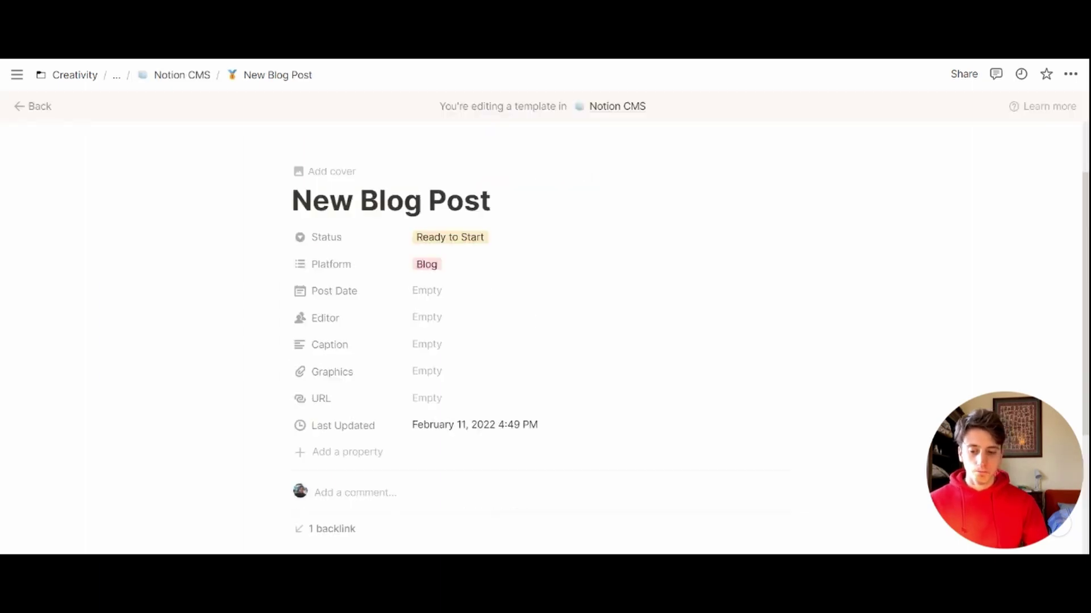
{"action": "left_click", "coordinate": [470, 503]}
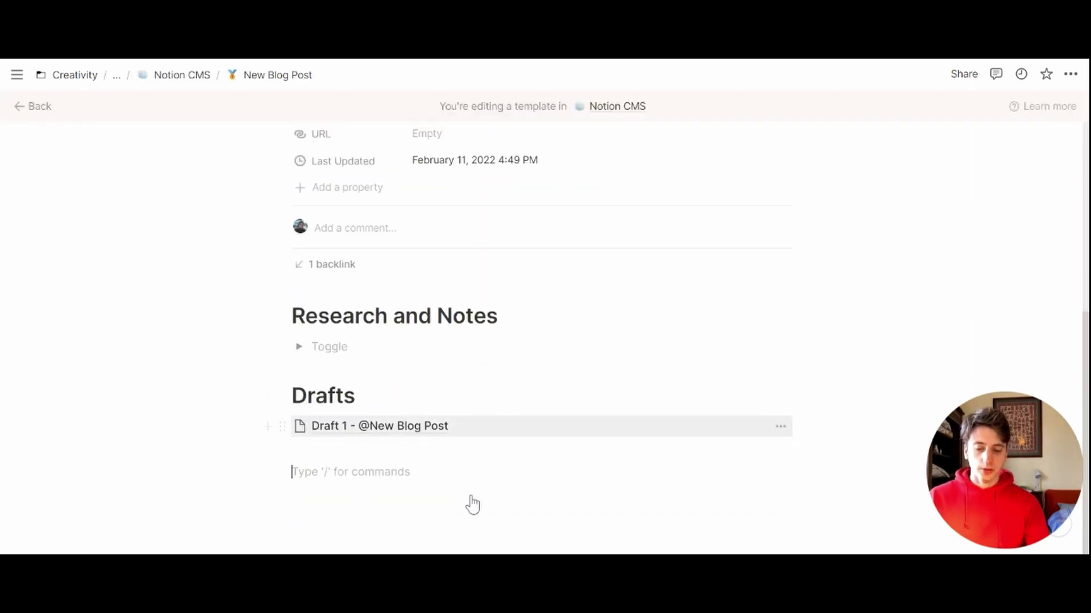
{"action": "type", "text": "/h"}
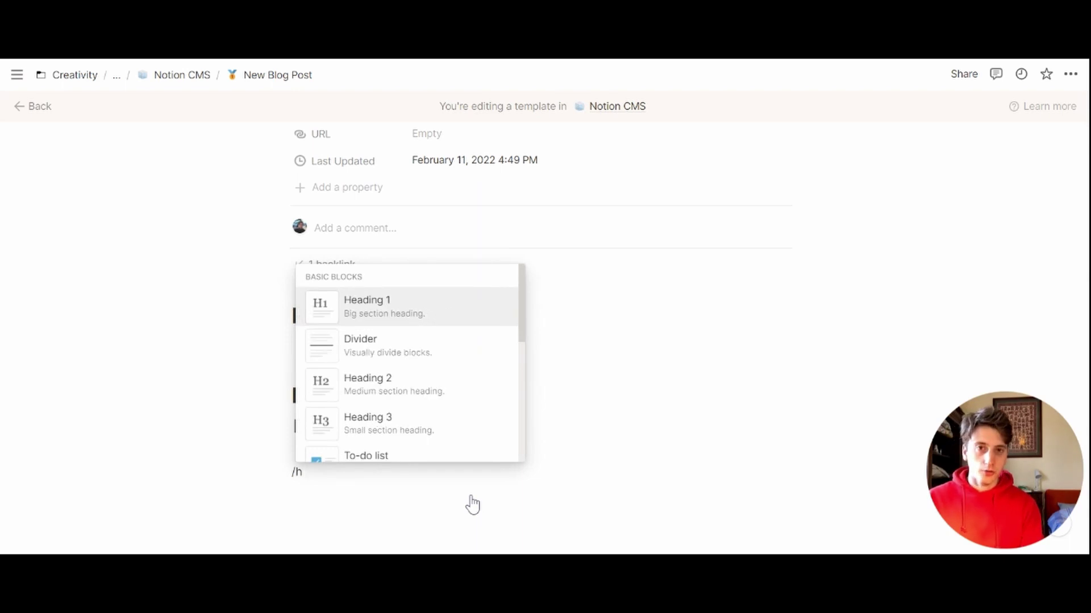
{"action": "type", "text": "1"}
{"action": "key", "text": "Return"}
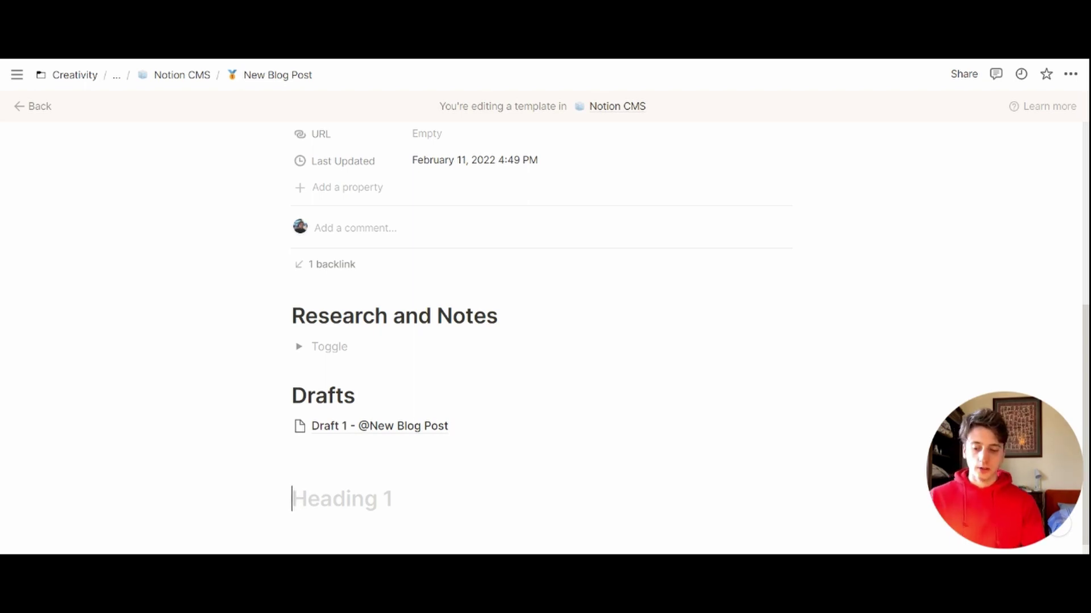
{"action": "type", "text": "Publication Checklist"}
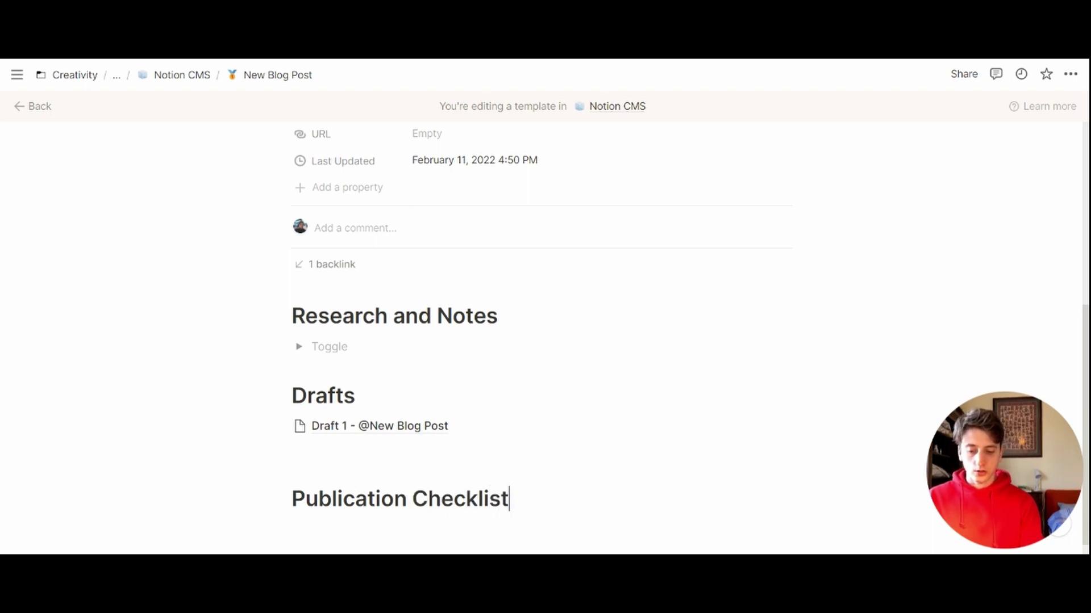
{"action": "key", "text": "Return"}
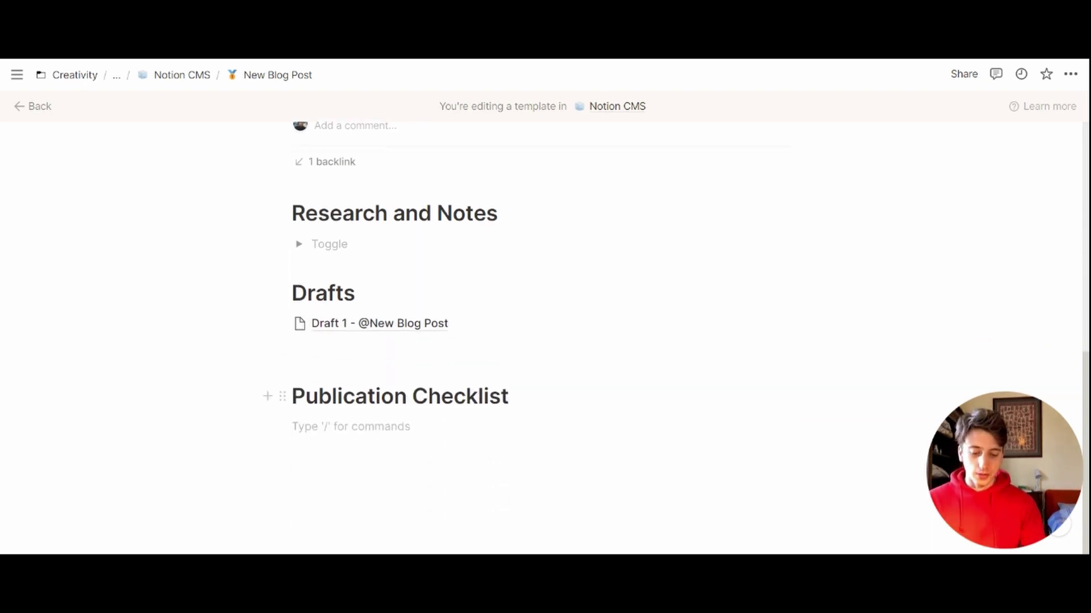
Step: Add to-dos 'Add tags', 'Add image to SEO section' and 'Update status to Published', then return to the board
{"action": "type", "text": "[]"}
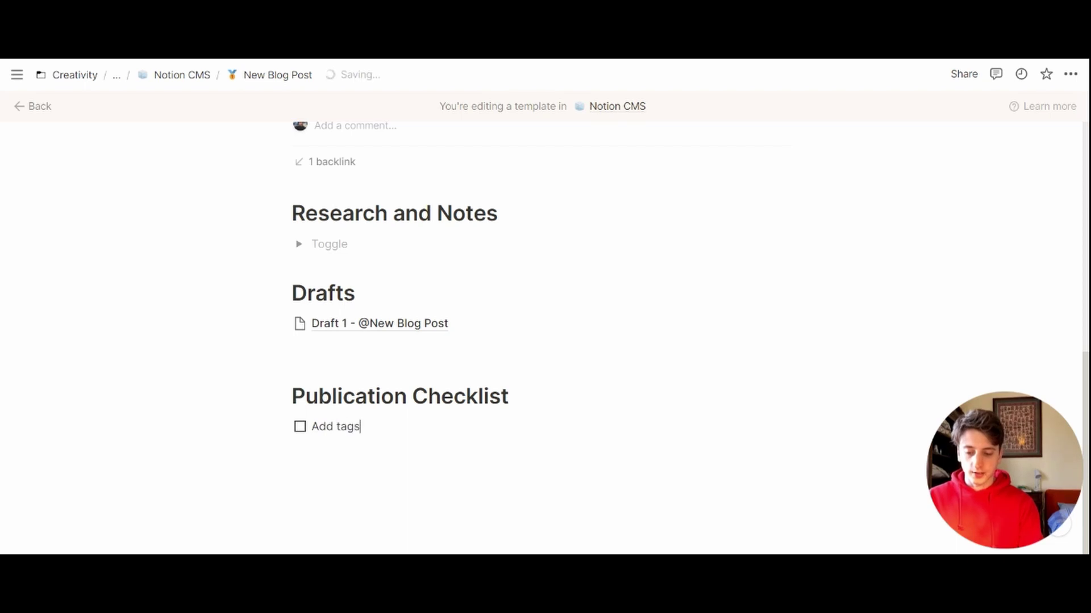
{"action": "key", "text": "Return"}
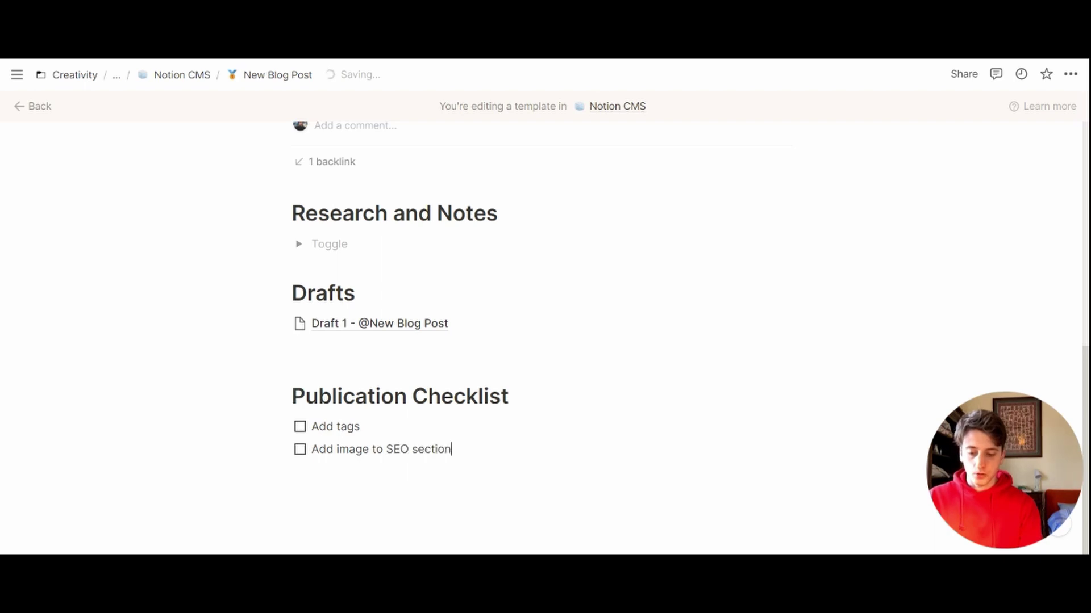
{"action": "key", "text": "Return"}
{"action": "type", "text": "Update status to Published"}
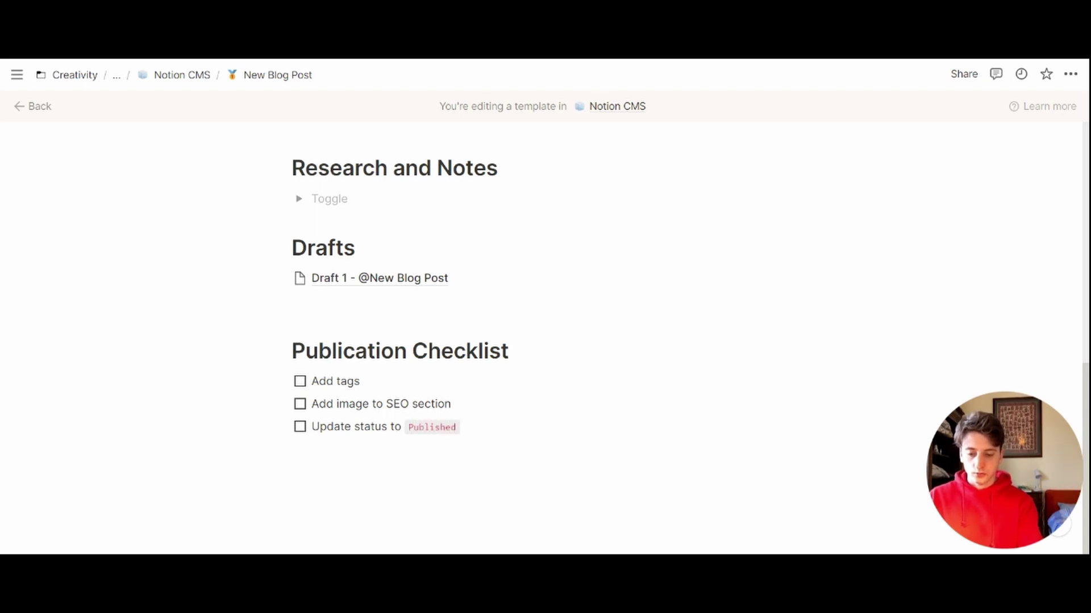
{"action": "key", "text": "Return"}
{"action": "key", "text": "Escape"}
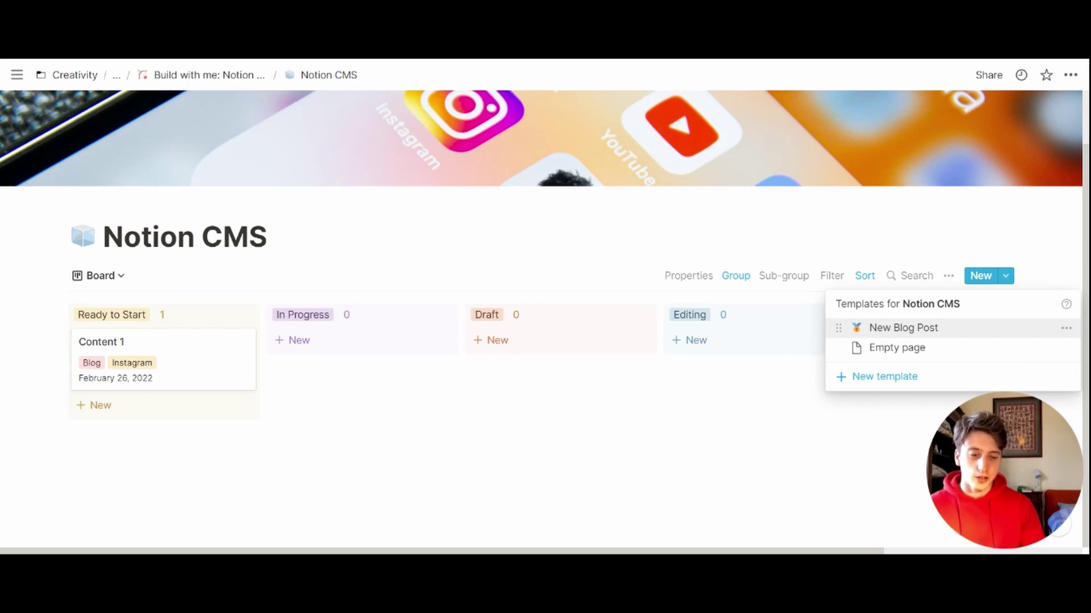
{"action": "left_click", "coordinate": [1066, 328]}
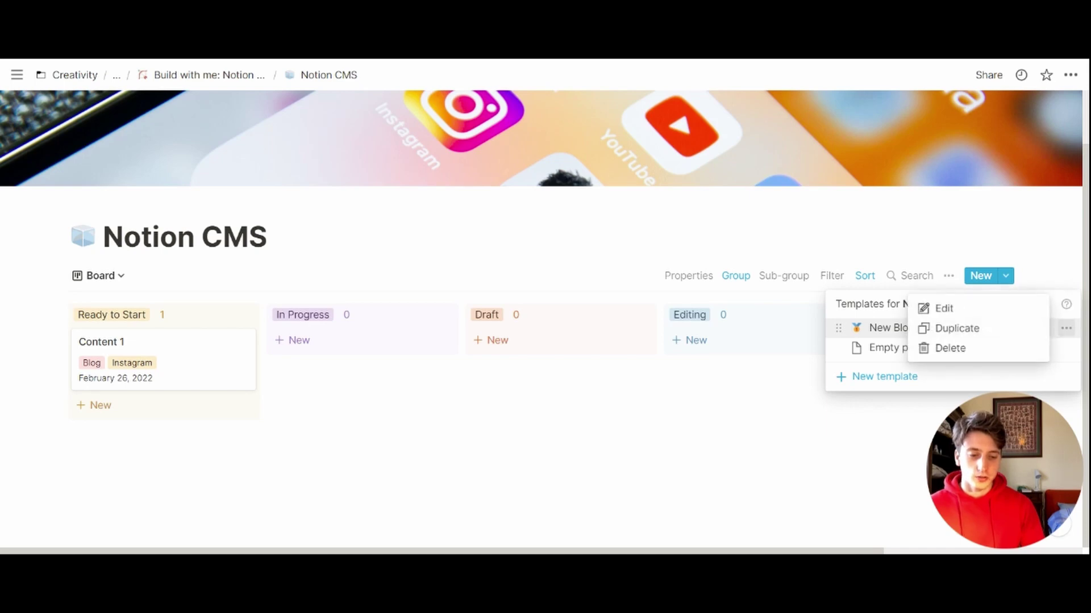
{"action": "left_click", "coordinate": [943, 308]}
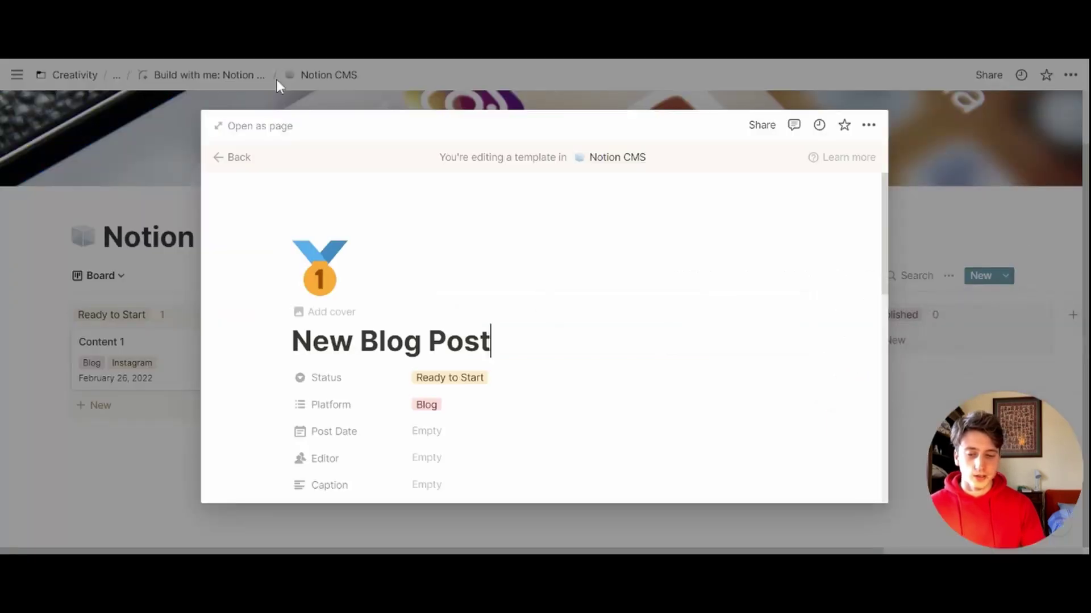
{"action": "left_click", "coordinate": [260, 125]}
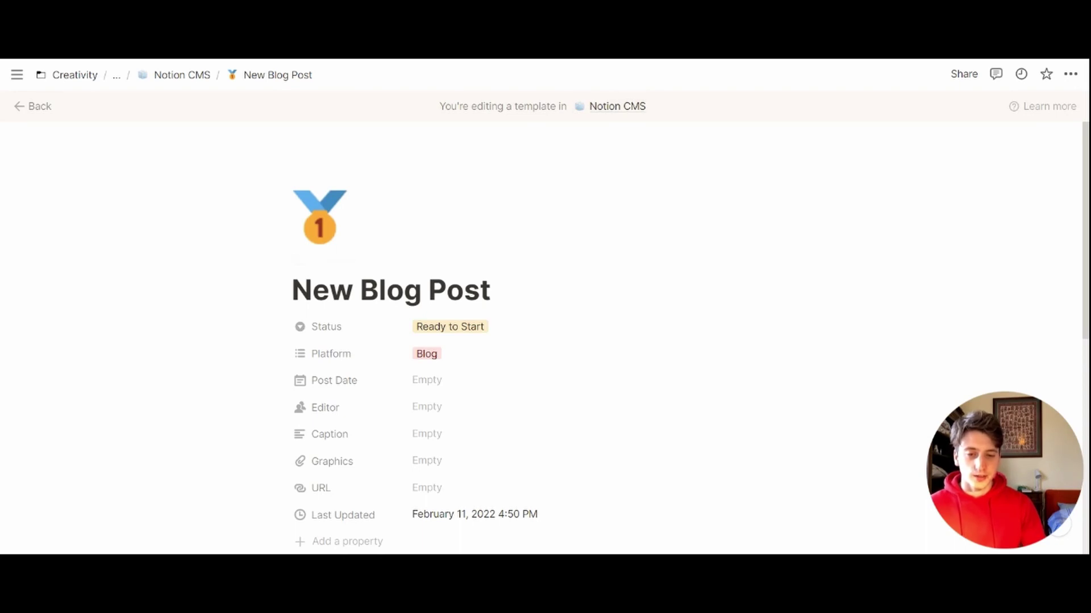
{"action": "scroll", "coordinate": [397, 284], "scroll_direction": "down", "scroll_amount": 9}
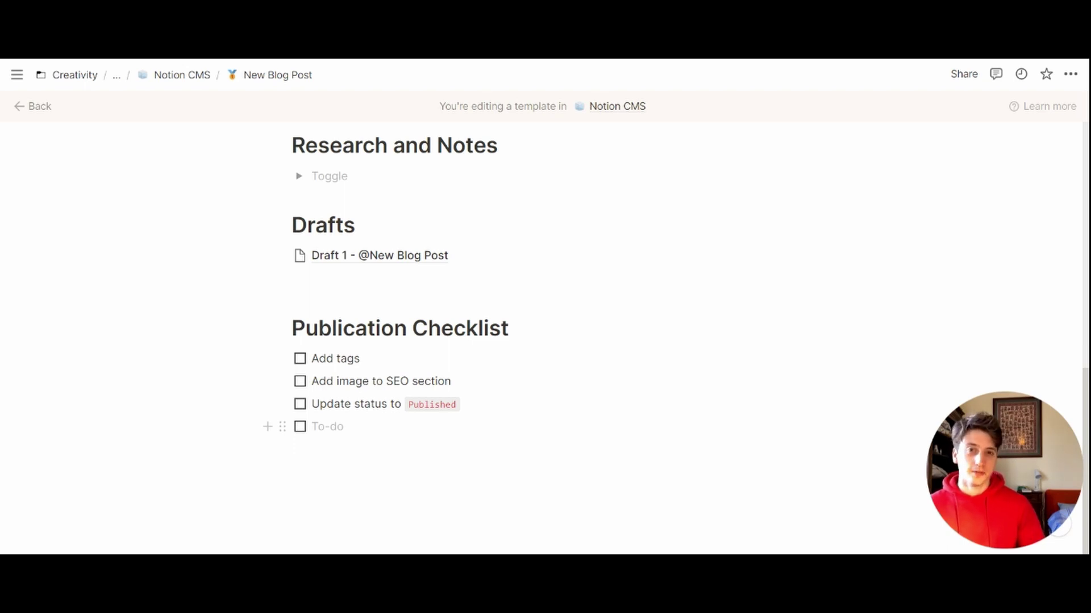
Step: Return to the Notion CMS board and change the database display to its Table view
{"action": "left_click", "coordinate": [182, 74]}
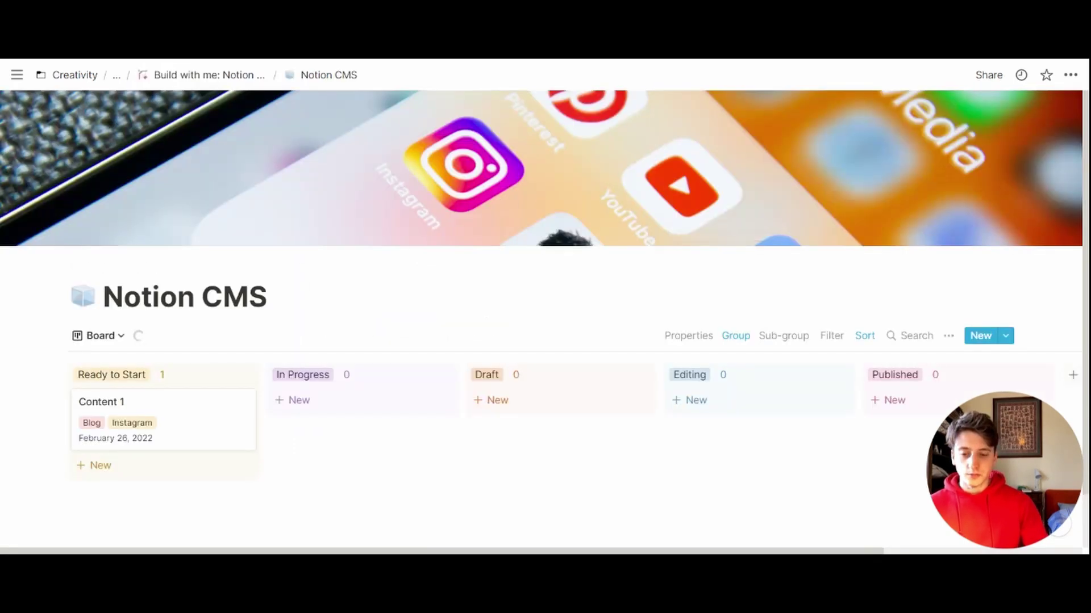
{"action": "scroll", "coordinate": [448, 366], "scroll_direction": "down", "scroll_amount": 1}
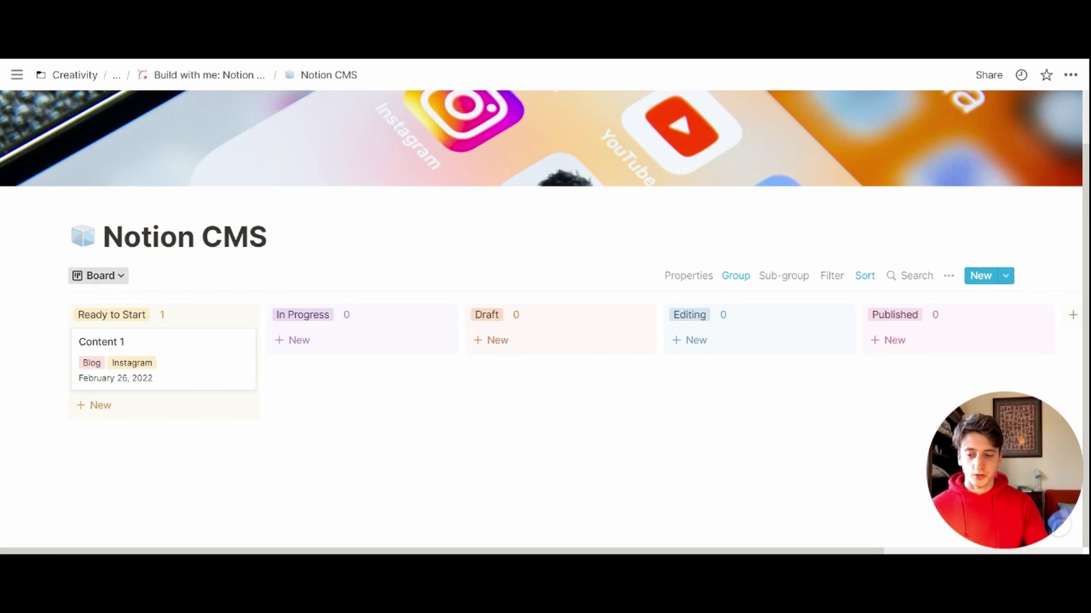
{"action": "left_click", "coordinate": [98, 275]}
{"action": "left_click", "coordinate": [56, 348]}
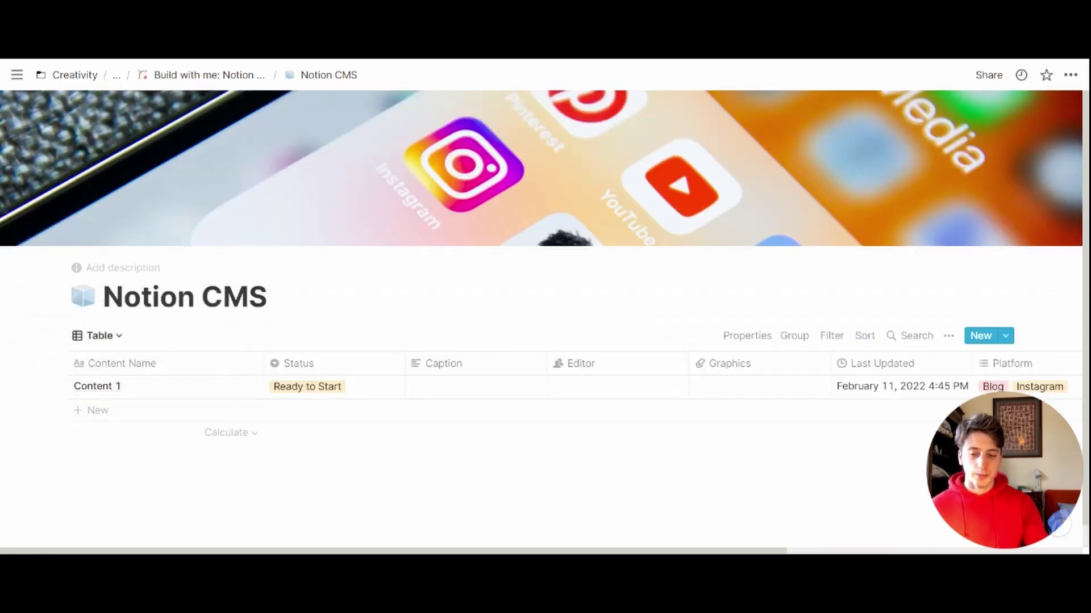
{"action": "scroll", "coordinate": [544, 318], "scroll_direction": "down", "scroll_amount": 1}
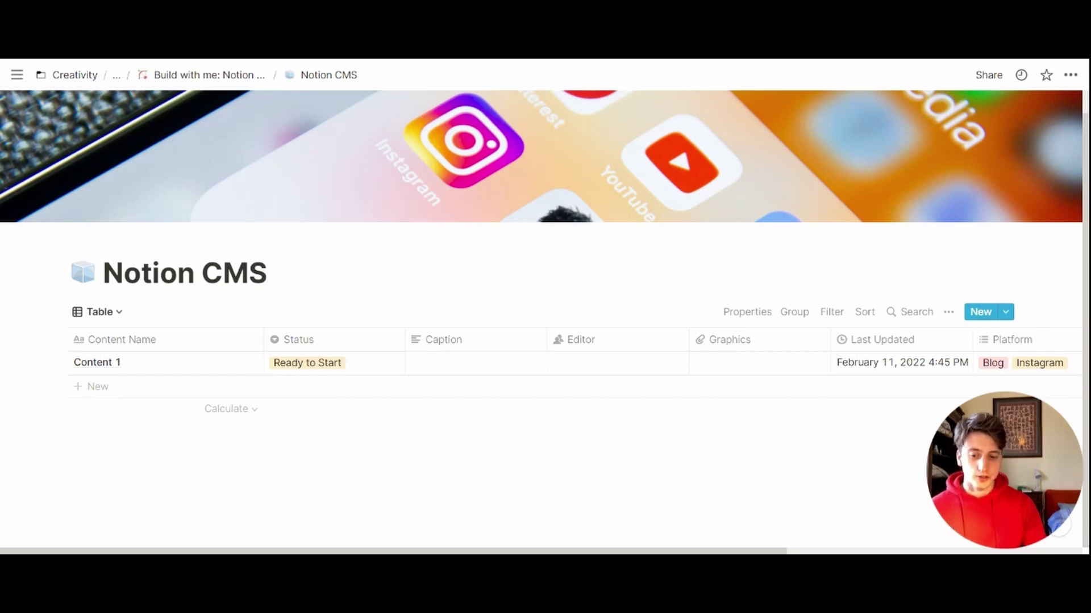
Step: Show a Count all under Content Name and sort the table by Status ascending
{"action": "left_click", "coordinate": [80, 409]}
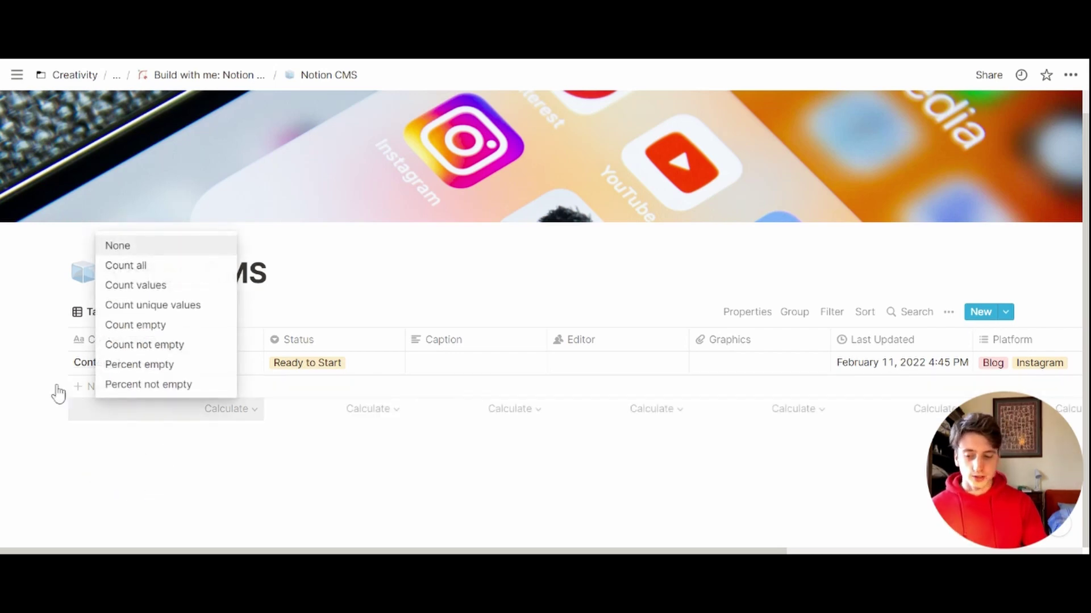
{"action": "left_click", "coordinate": [409, 428]}
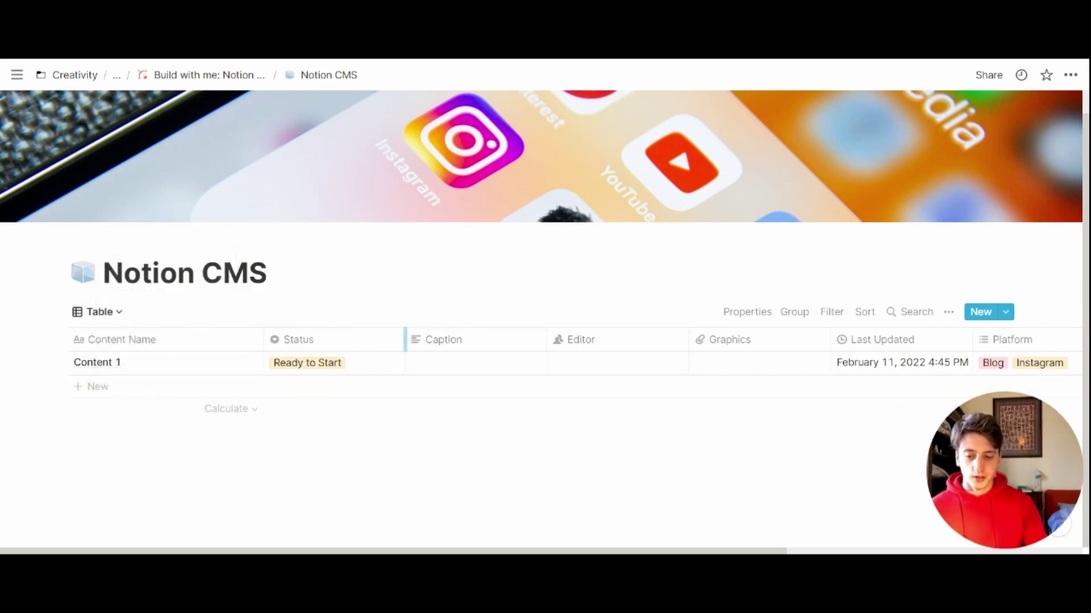
{"action": "left_click", "coordinate": [865, 311]}
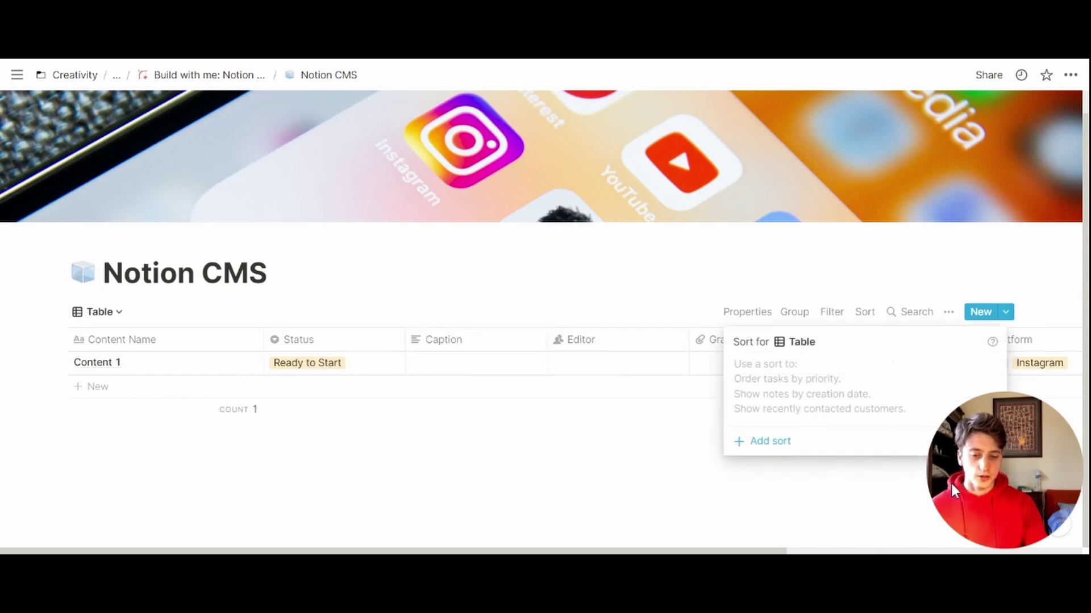
{"action": "left_click", "coordinate": [764, 441]}
{"action": "left_click", "coordinate": [801, 370]}
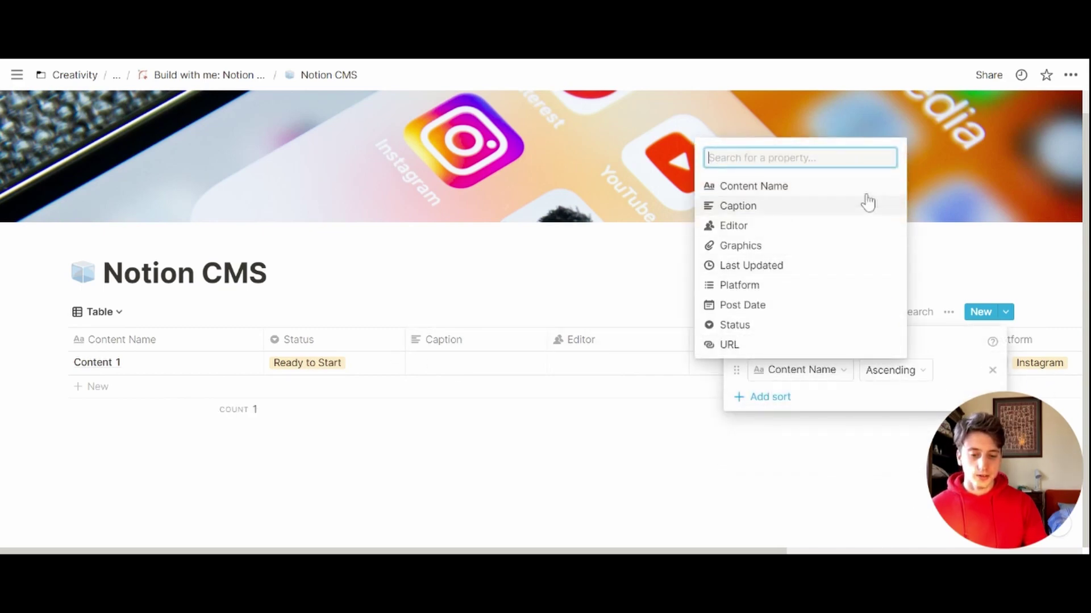
{"action": "left_click", "coordinate": [864, 326]}
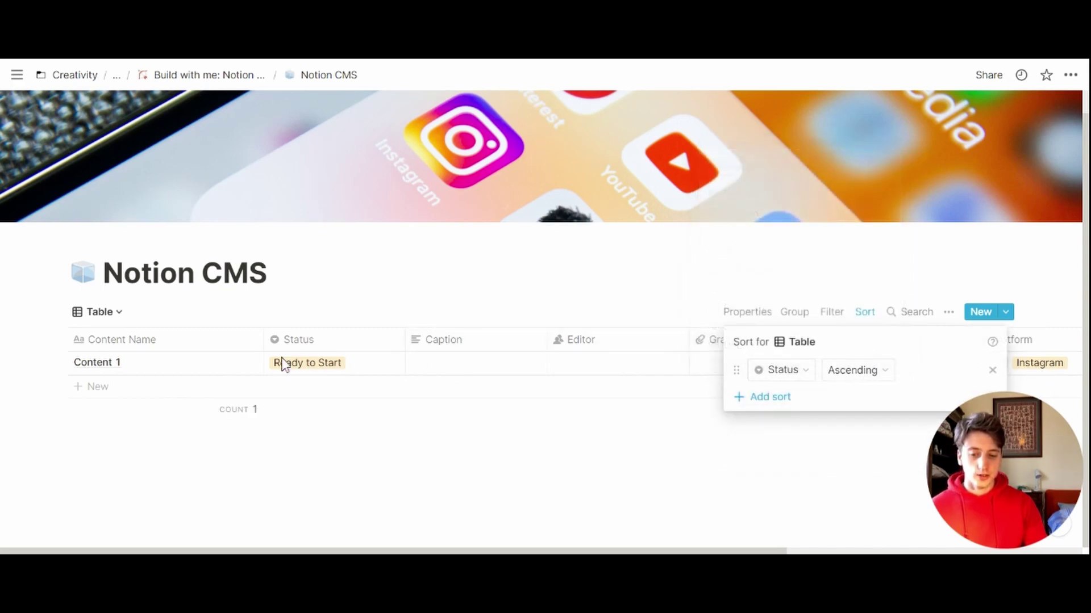
{"action": "left_click", "coordinate": [275, 405]}
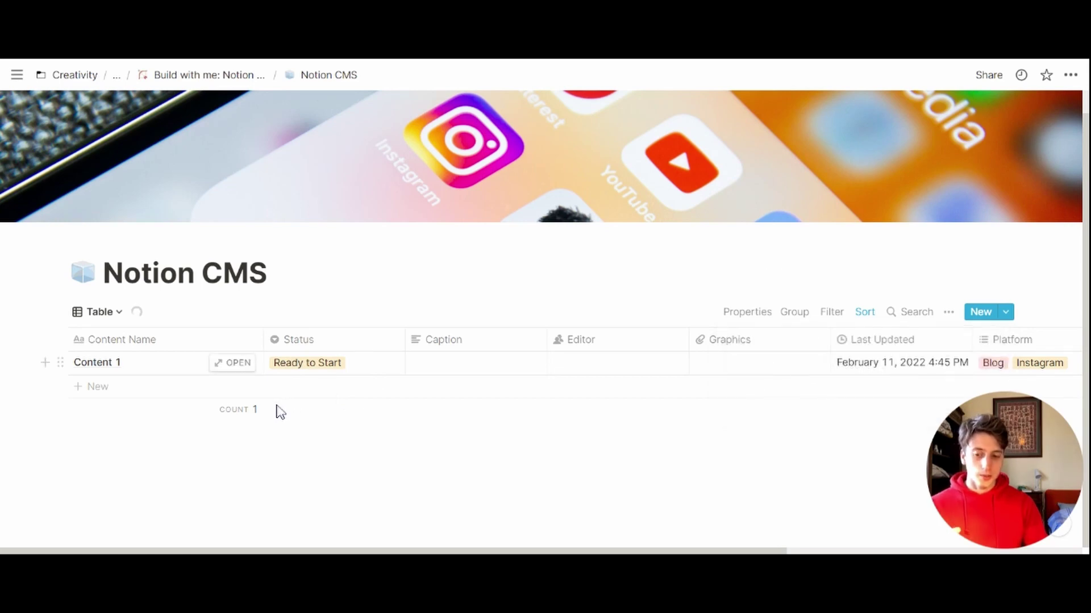
Step: Add a second sort rule on Post Date, ascending
{"action": "left_click", "coordinate": [307, 363]}
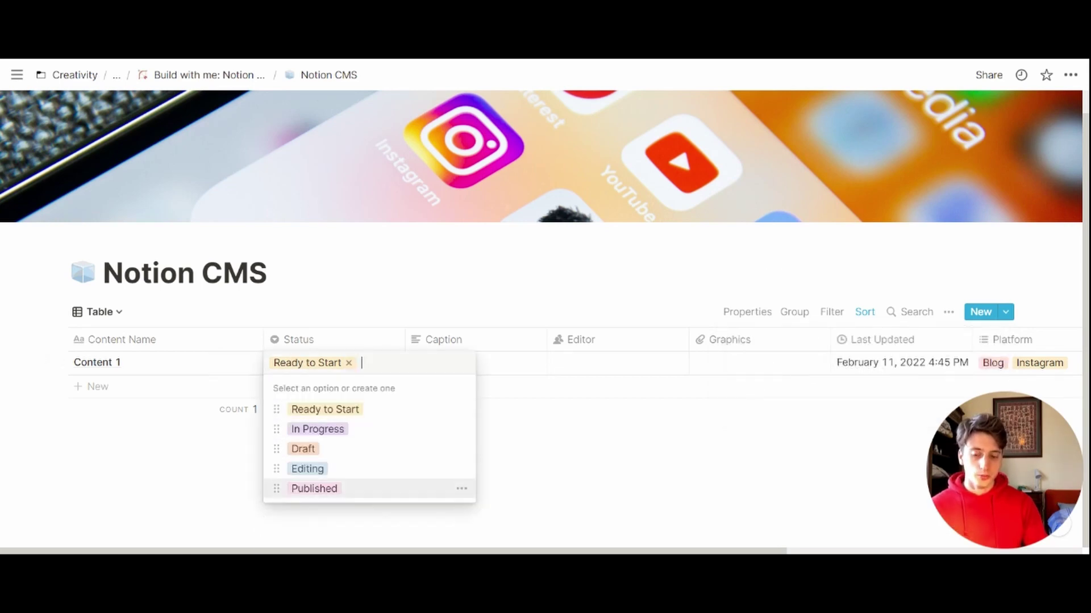
{"action": "key", "text": "Escape"}
{"action": "left_click", "coordinate": [864, 312]}
{"action": "left_click", "coordinate": [769, 397]}
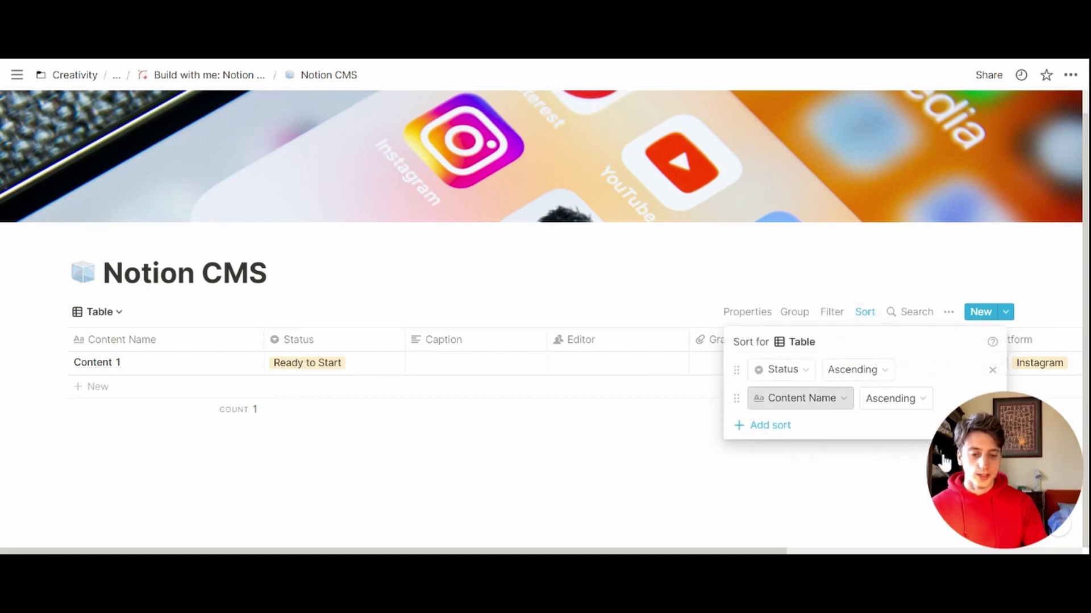
{"action": "left_click", "coordinate": [800, 398]}
{"action": "left_click", "coordinate": [840, 334]}
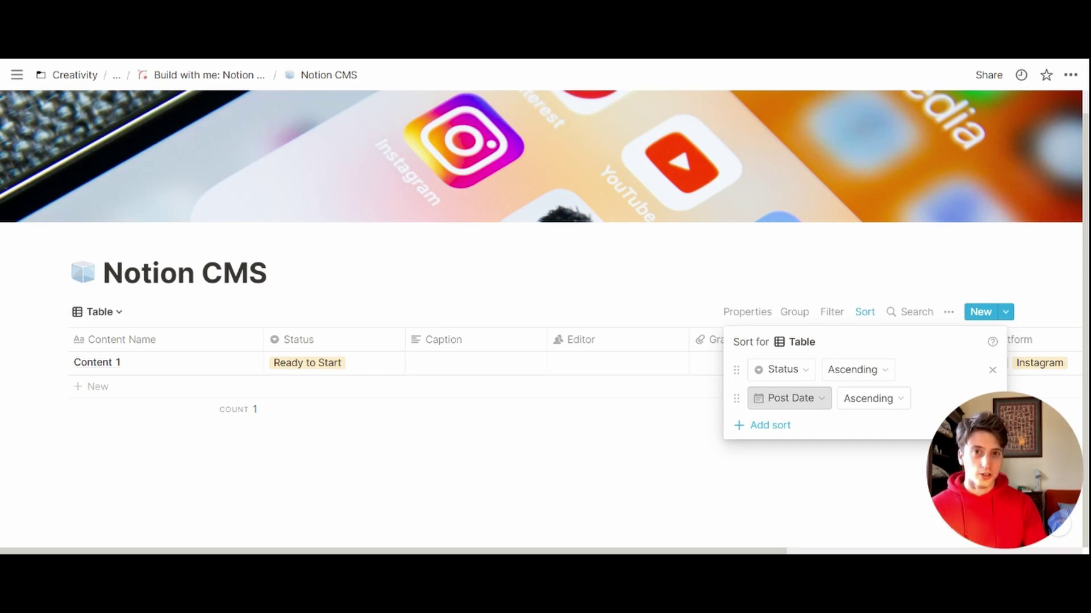
Step: Reorder the properties so Platform and Graphics follow Status and Post Date precedes Editor
{"action": "left_click", "coordinate": [669, 401]}
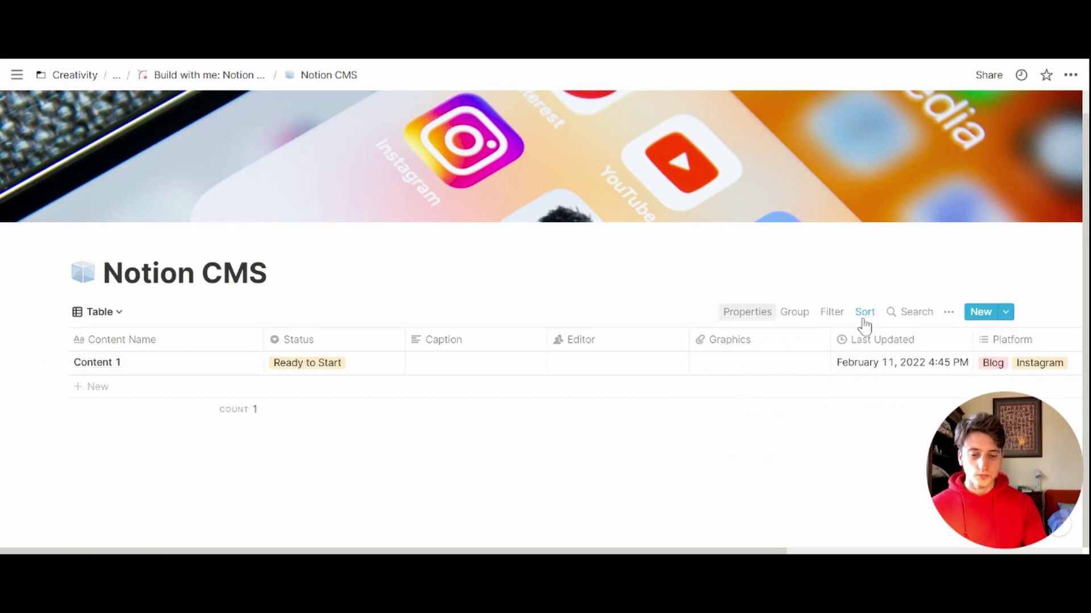
{"action": "left_click", "coordinate": [747, 312]}
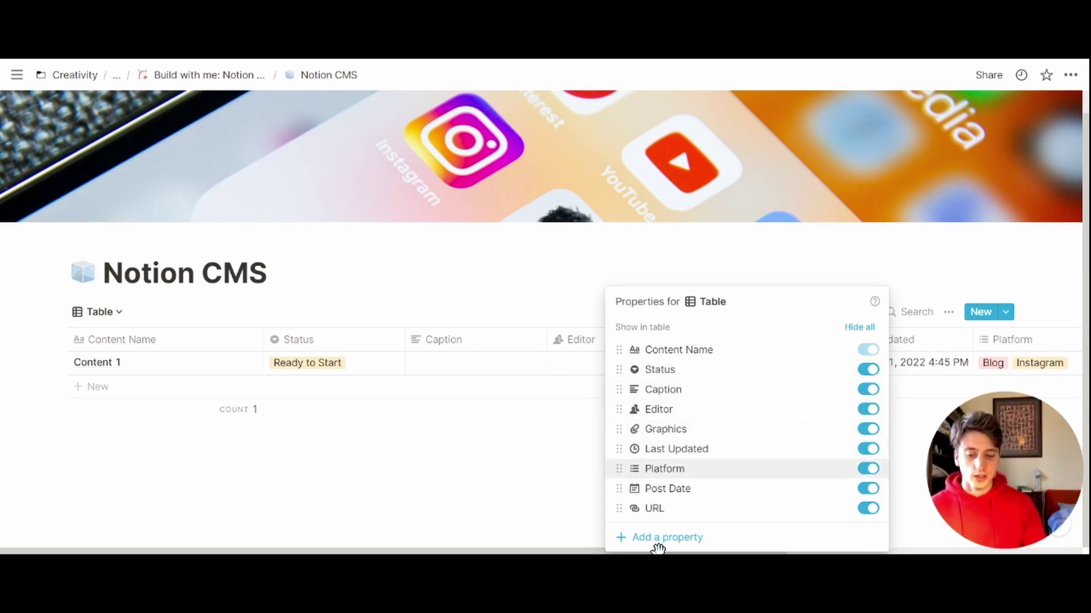
{"action": "left_click_drag", "start_coordinate": [661, 468], "coordinate": [694, 389]}
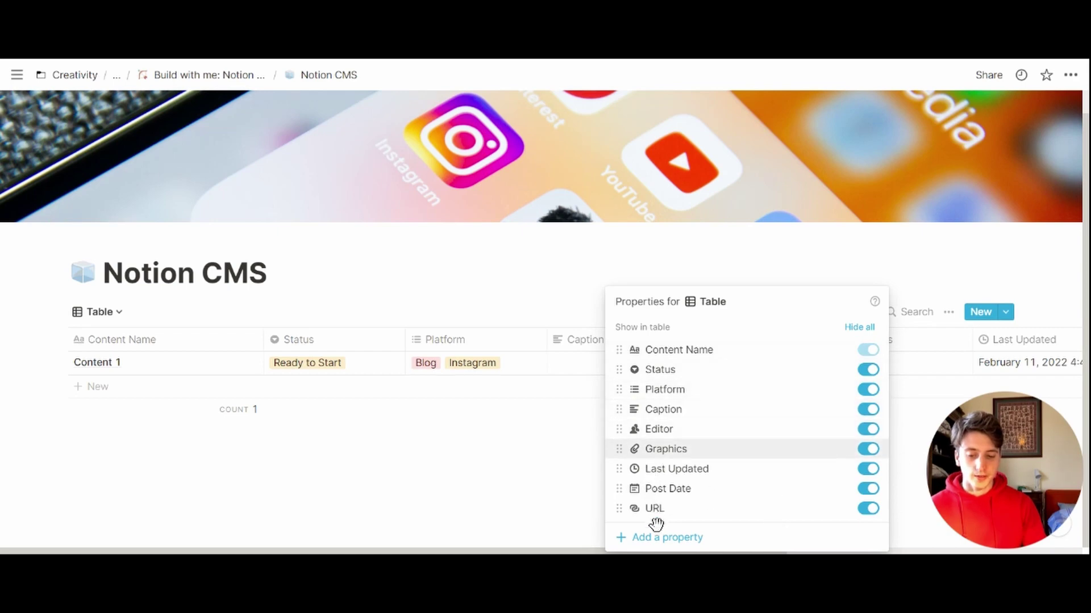
{"action": "left_click_drag", "start_coordinate": [656, 522], "coordinate": [659, 410]}
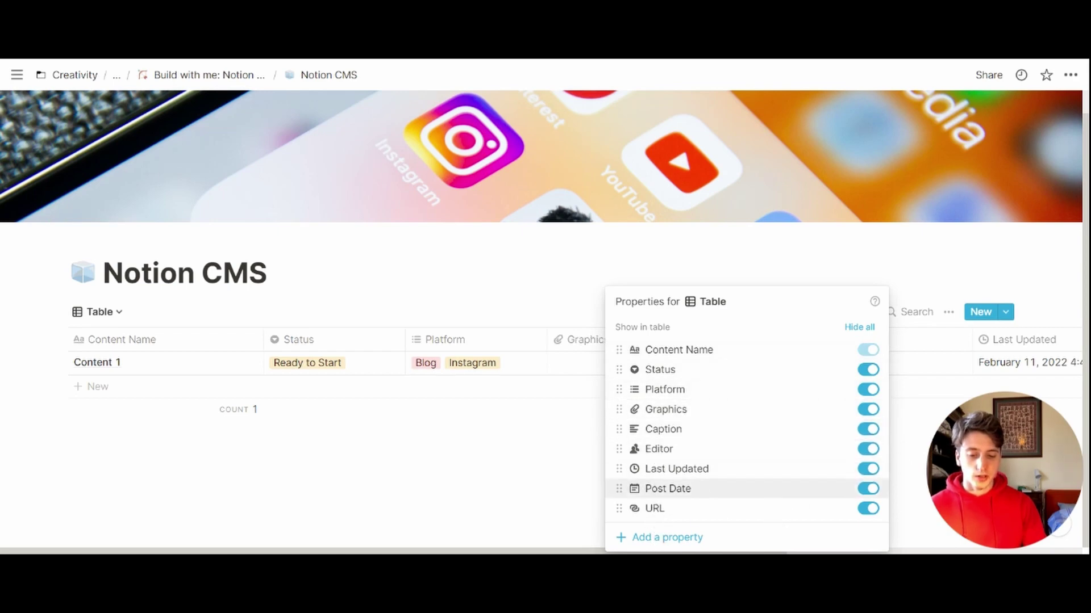
{"action": "left_click_drag", "start_coordinate": [651, 541], "coordinate": [653, 479]}
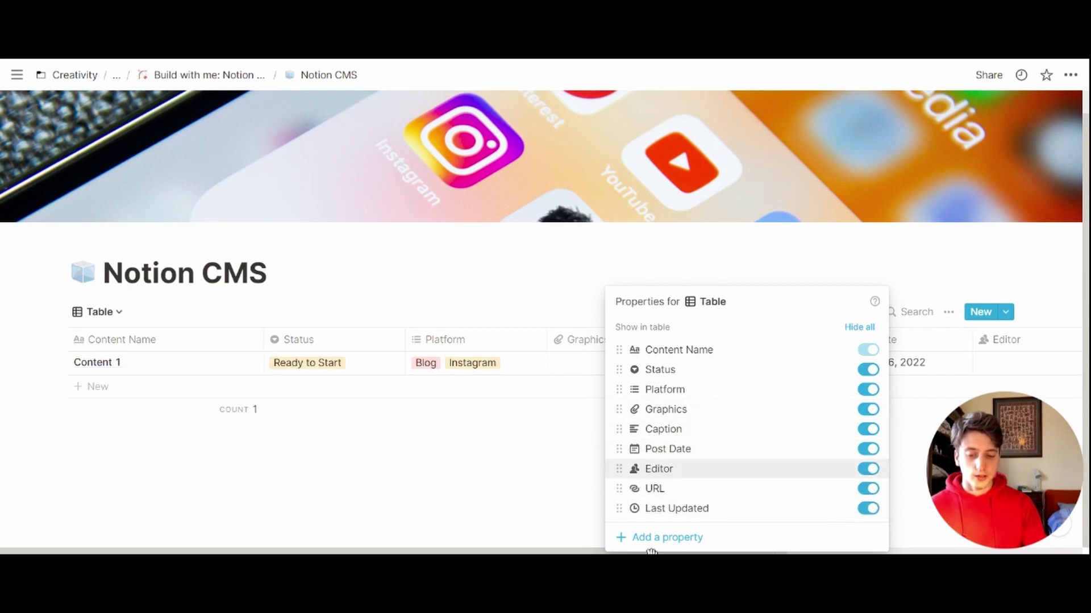
{"action": "key", "text": "Escape"}
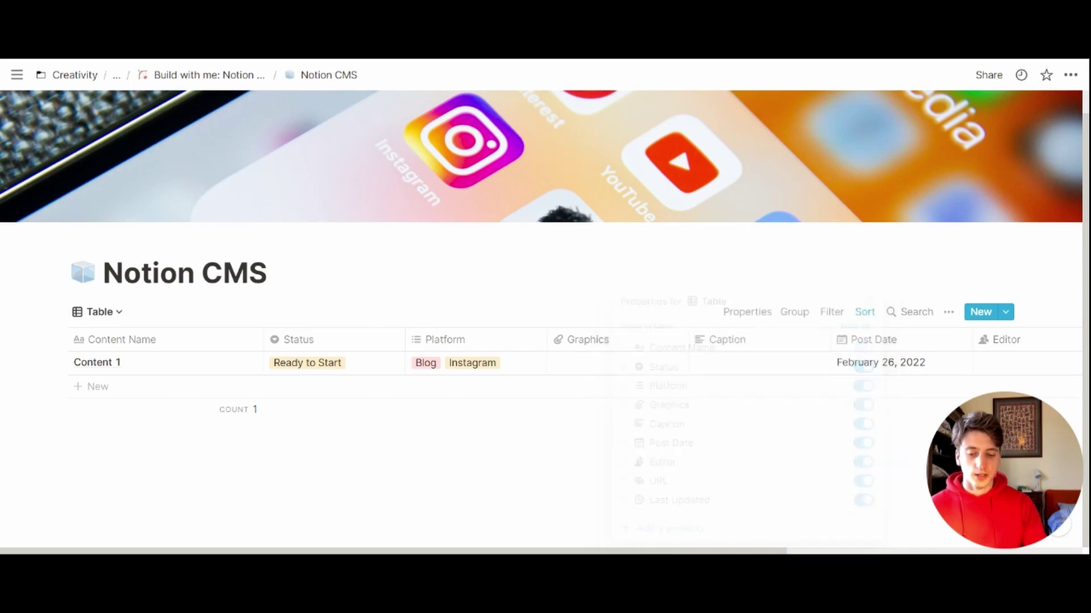
Step: Narrow the Content Name column by dragging its border left
{"action": "left_click_drag", "start_coordinate": [264, 339], "coordinate": [229, 340]}
{"action": "left_click", "coordinate": [262, 344]}
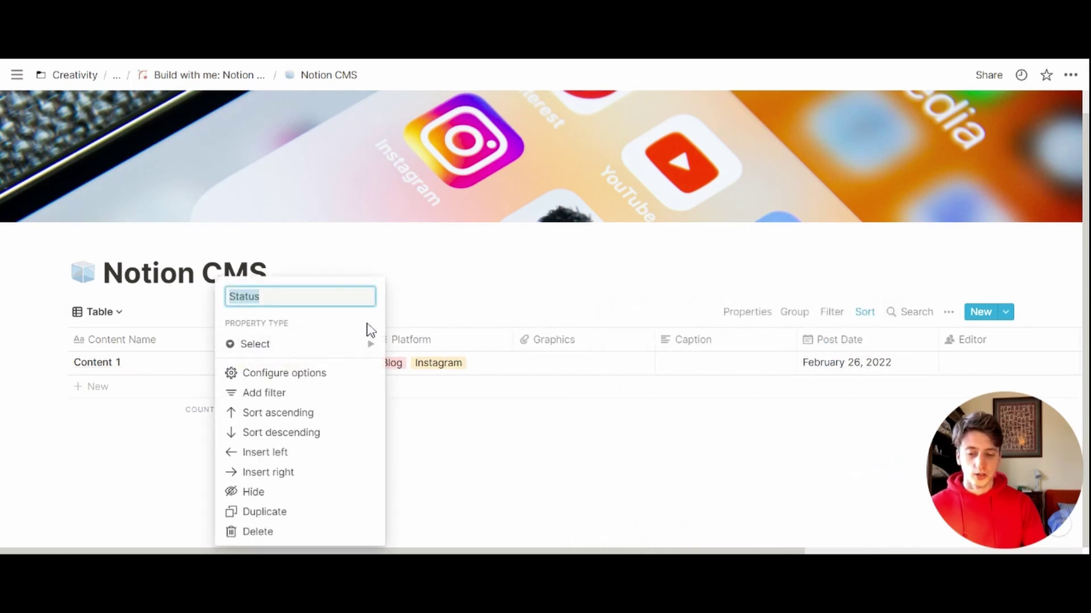
{"action": "key", "text": "Escape"}
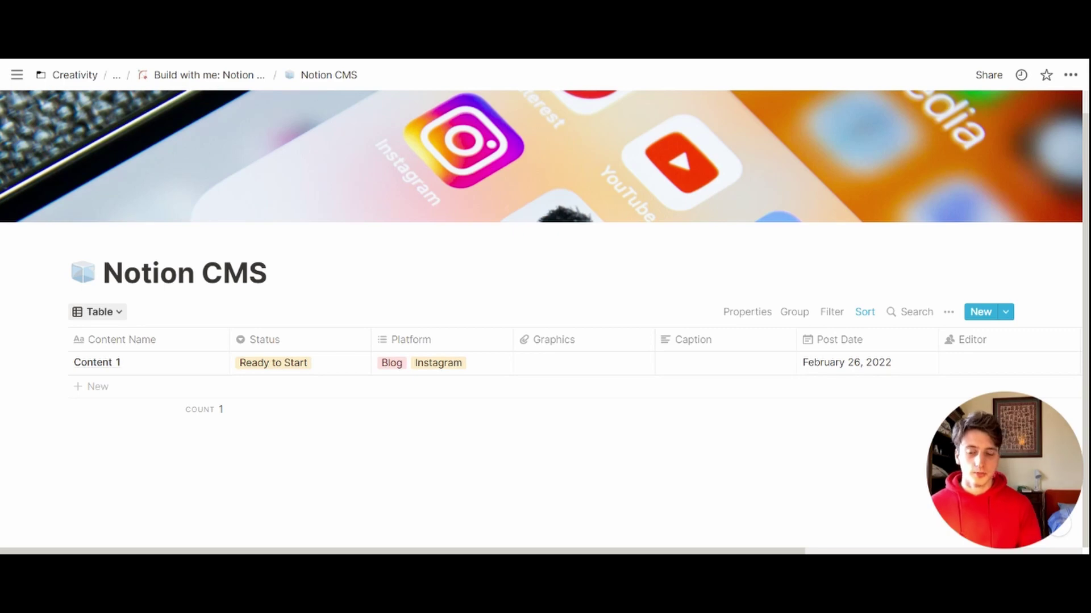
{"action": "left_click", "coordinate": [98, 311]}
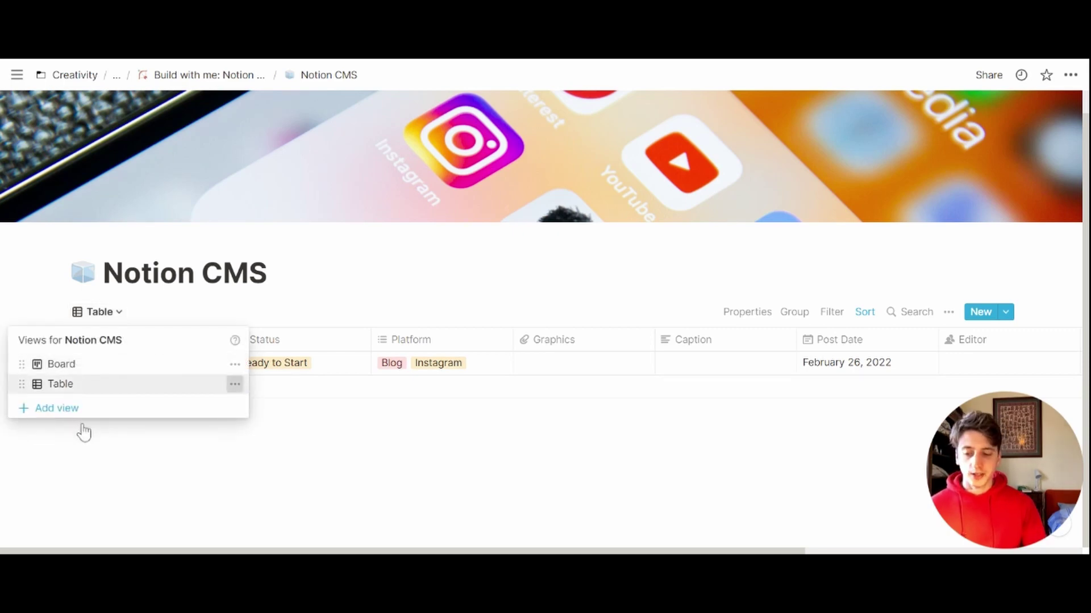
Step: Duplicate the Table view and rename the copy to 'Table by Platform'
{"action": "left_click", "coordinate": [234, 384]}
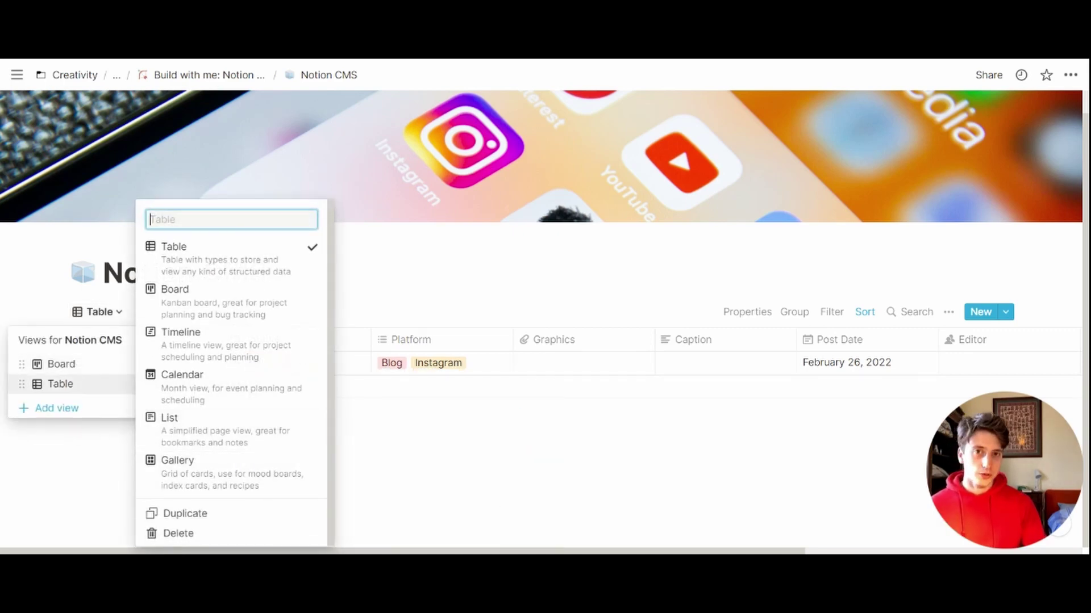
{"action": "left_click", "coordinate": [179, 513]}
{"action": "key", "text": "Escape"}
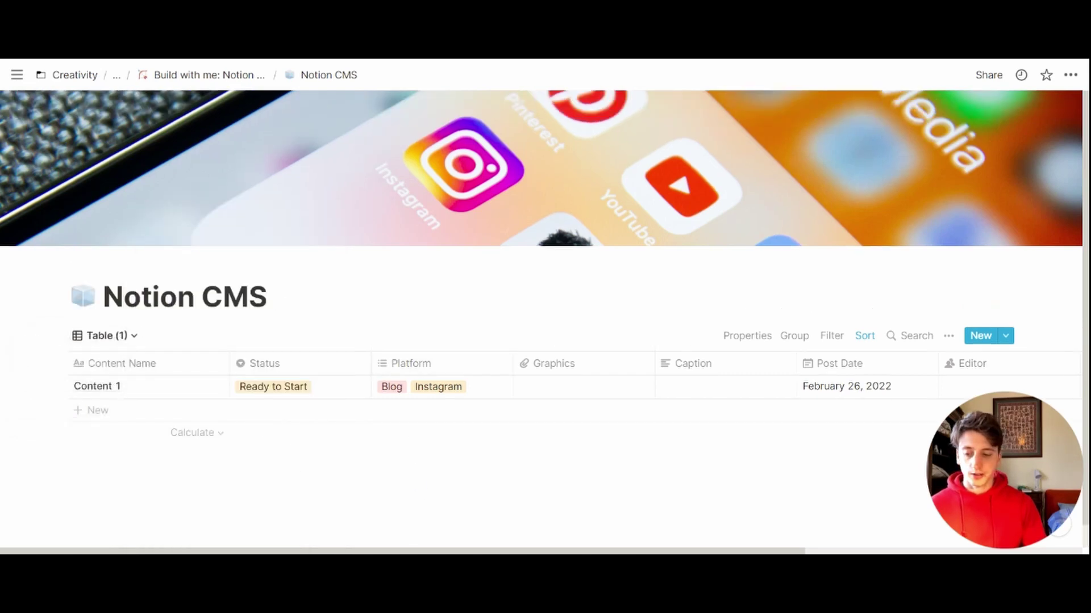
{"action": "left_click", "coordinate": [100, 336]}
{"action": "left_click", "coordinate": [235, 452]}
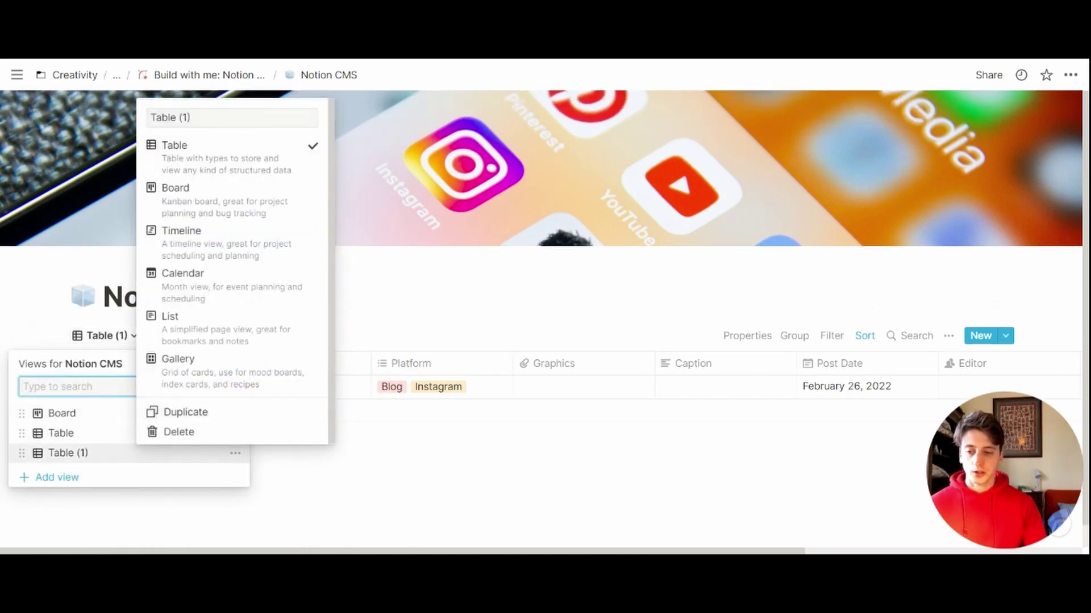
{"action": "key", "text": "BackSpace"}
{"action": "key", "text": "BackSpace"}
{"action": "key", "text": "BackSpace"}
{"action": "type", "text": "by Platform"}
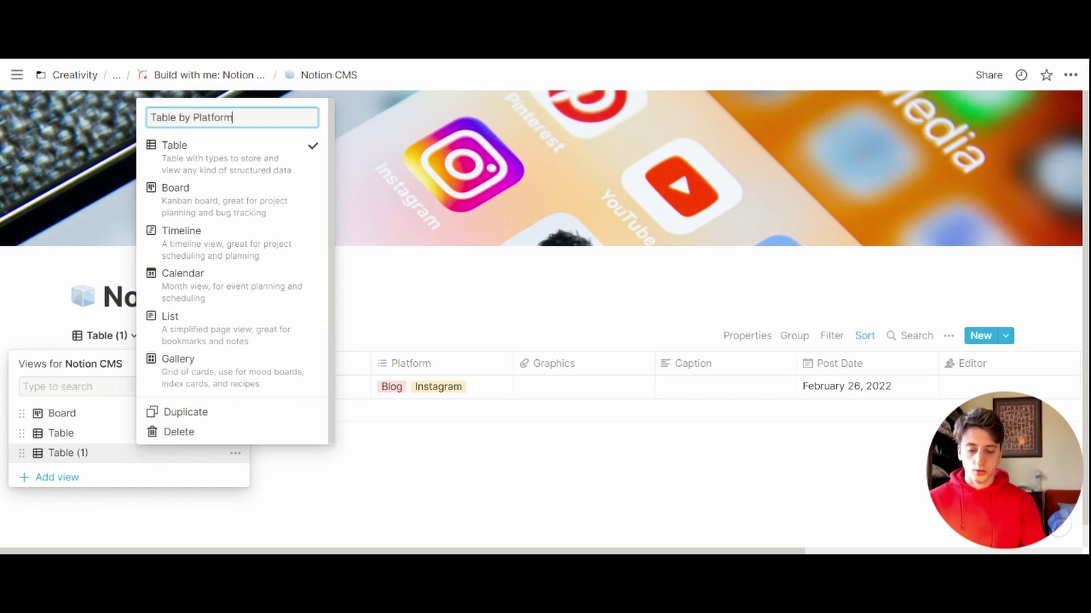
{"action": "key", "text": "Return"}
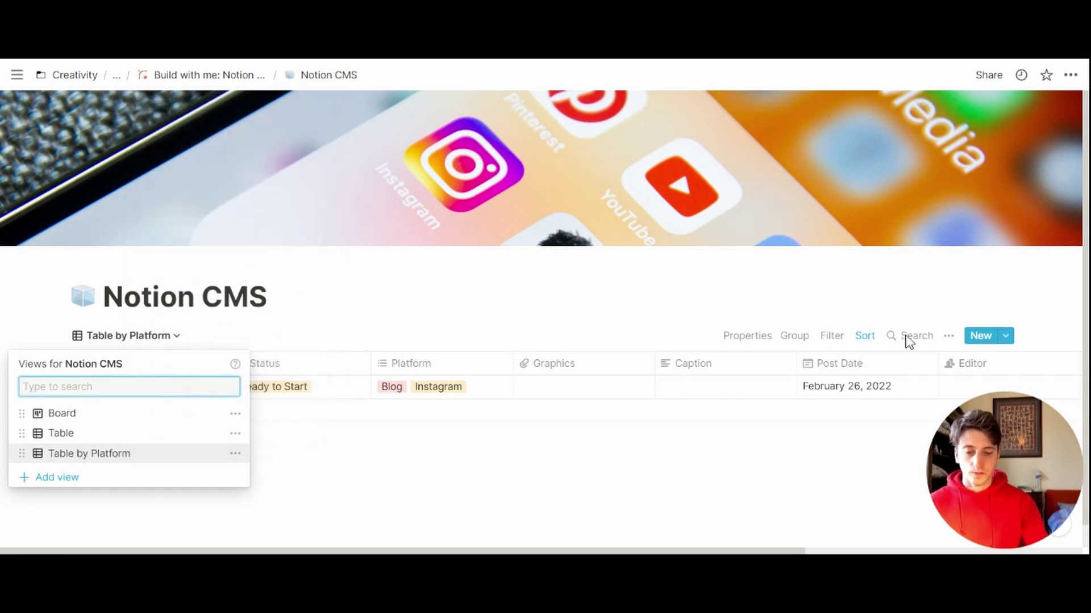
{"action": "key", "text": "Escape"}
Step: Group the new view by Platform and hide the No Platform group
{"action": "left_click", "coordinate": [794, 336]}
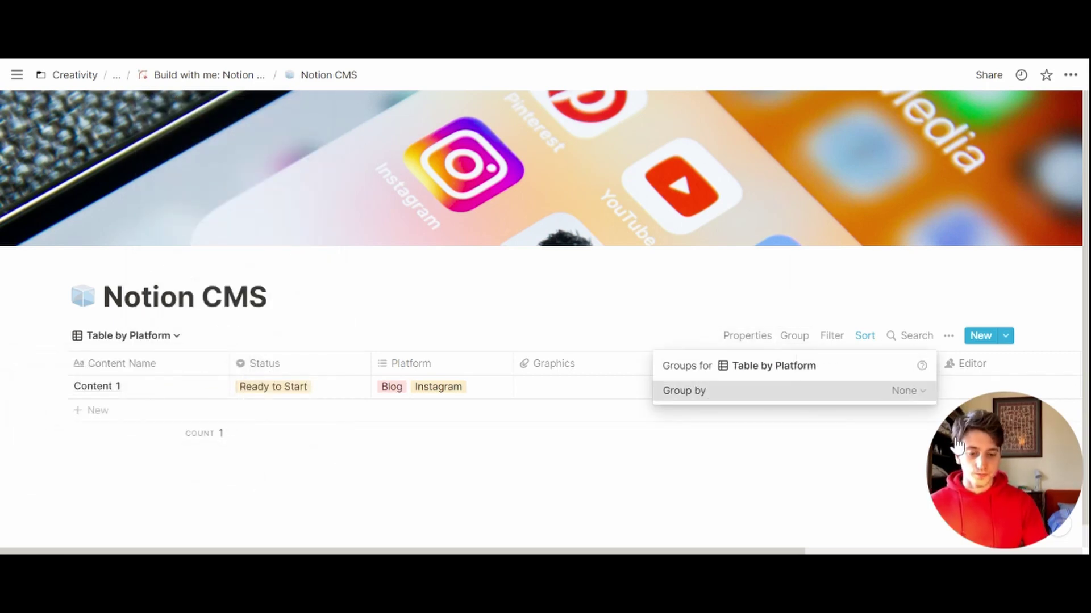
{"action": "left_click", "coordinate": [906, 391]}
{"action": "left_click", "coordinate": [928, 308]}
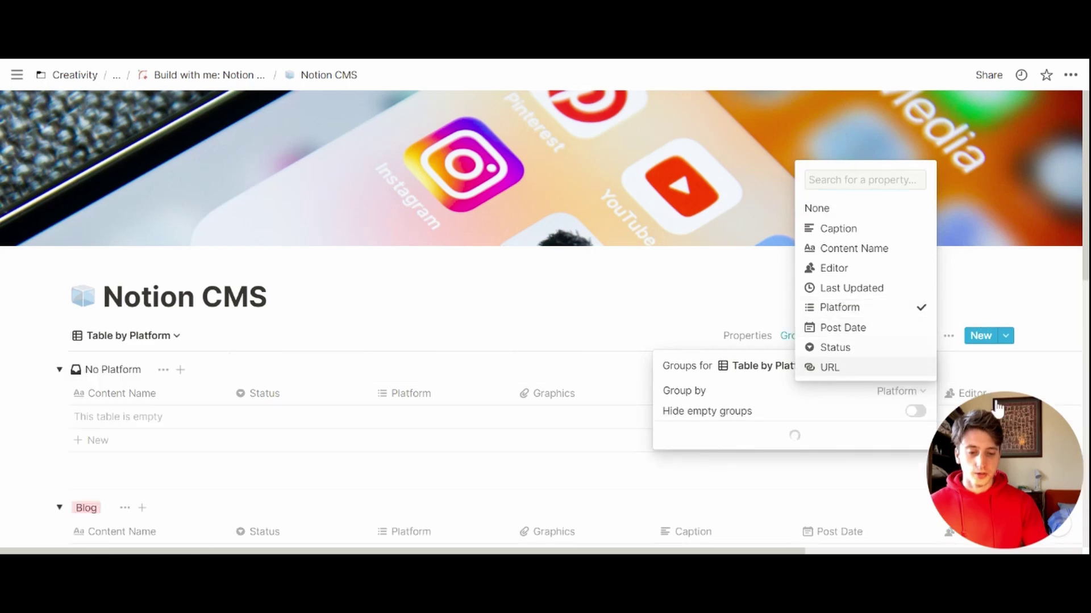
{"action": "left_click", "coordinate": [593, 191]}
{"action": "left_click", "coordinate": [917, 303]}
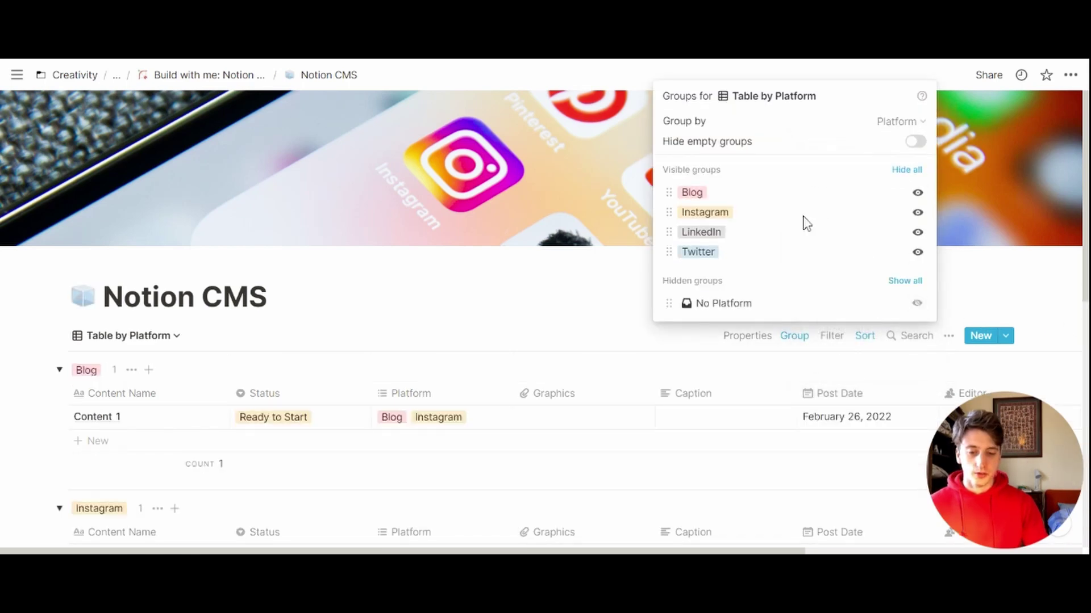
{"action": "left_click", "coordinate": [645, 391]}
{"action": "scroll", "coordinate": [625, 379], "scroll_direction": "down", "scroll_amount": 3}
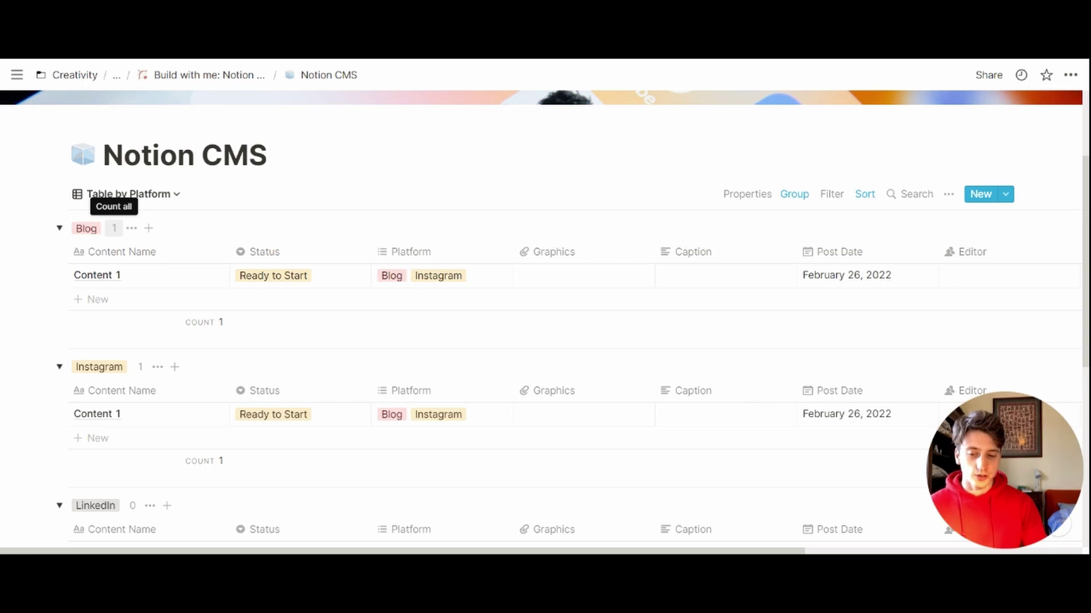
Step: Collapse the Blog, Instagram, LinkedIn and Twitter groups
{"action": "left_click", "coordinate": [59, 228]}
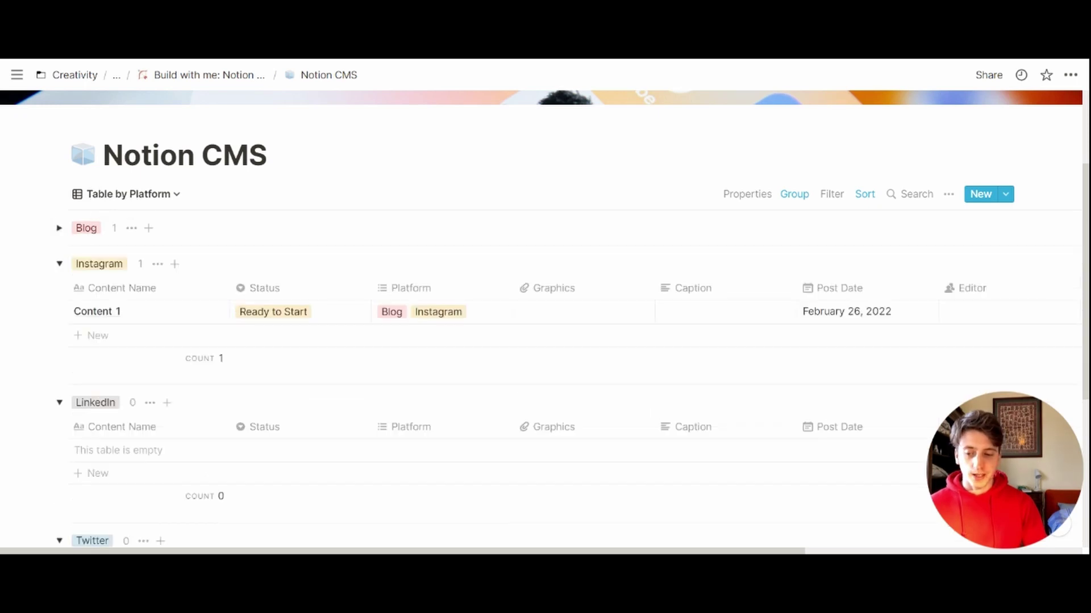
{"action": "left_click", "coordinate": [59, 264]}
{"action": "left_click", "coordinate": [59, 300]}
{"action": "left_click", "coordinate": [59, 336]}
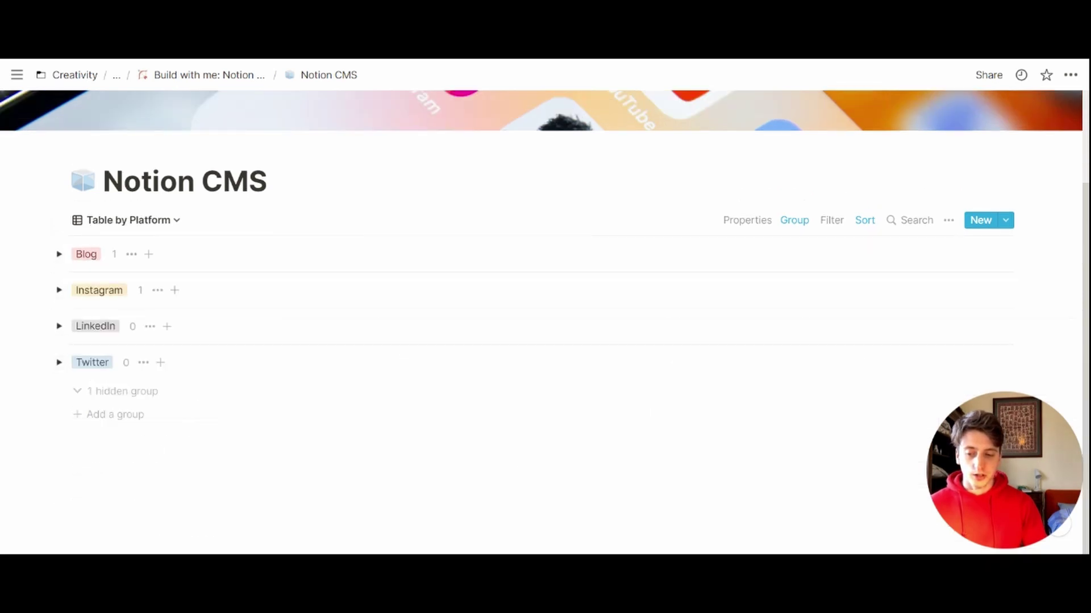
{"action": "left_click", "coordinate": [59, 254]}
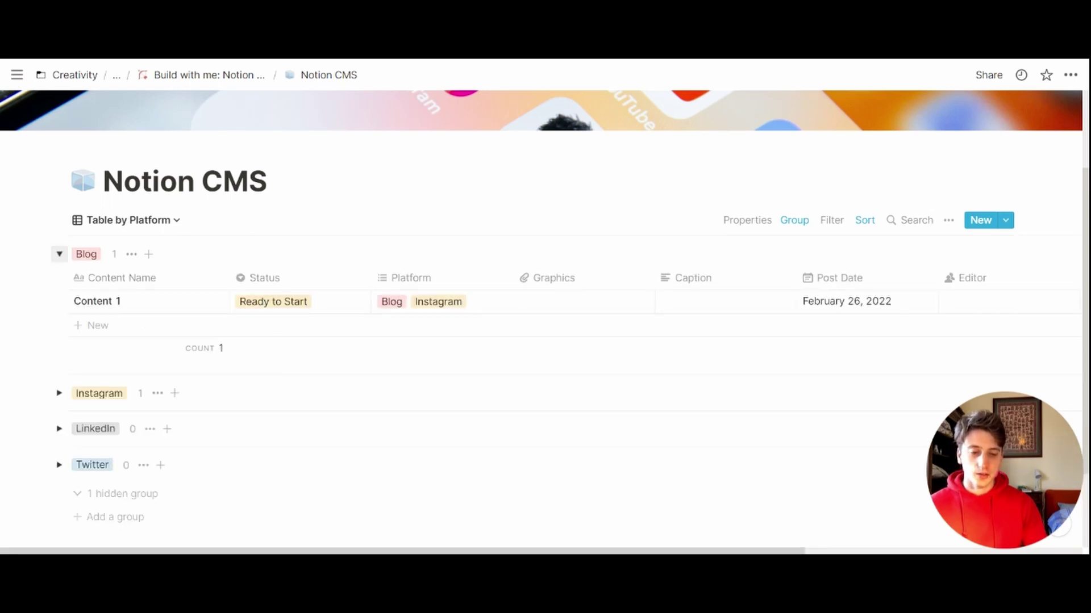
{"action": "left_click", "coordinate": [59, 254]}
Step: Review the table's existing sort rules and bring up the list of database views
{"action": "left_click", "coordinate": [865, 219]}
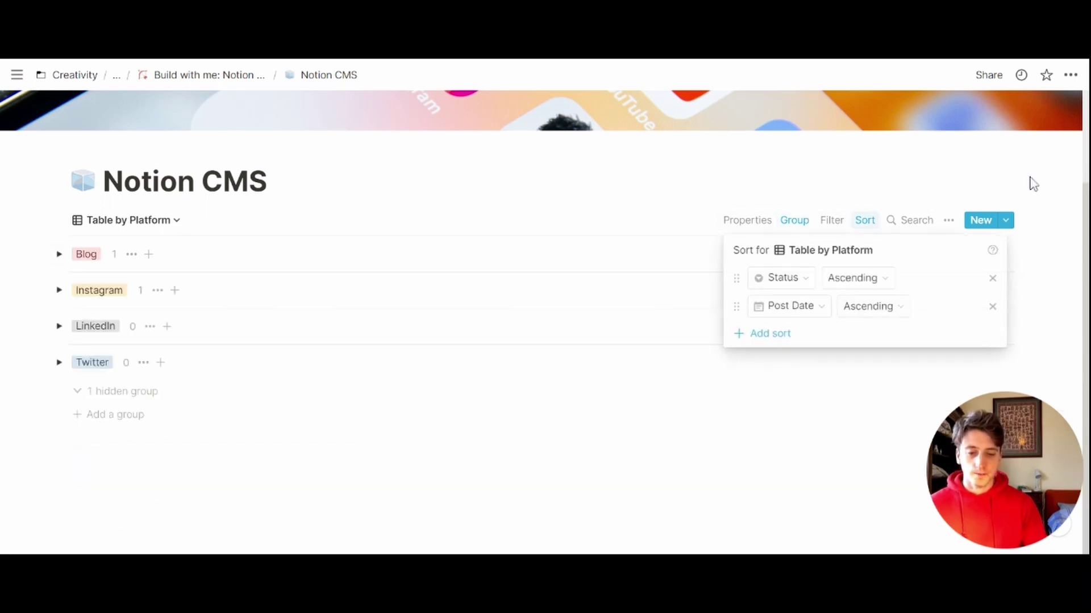
{"action": "left_click", "coordinate": [674, 161]}
{"action": "left_click", "coordinate": [128, 220]}
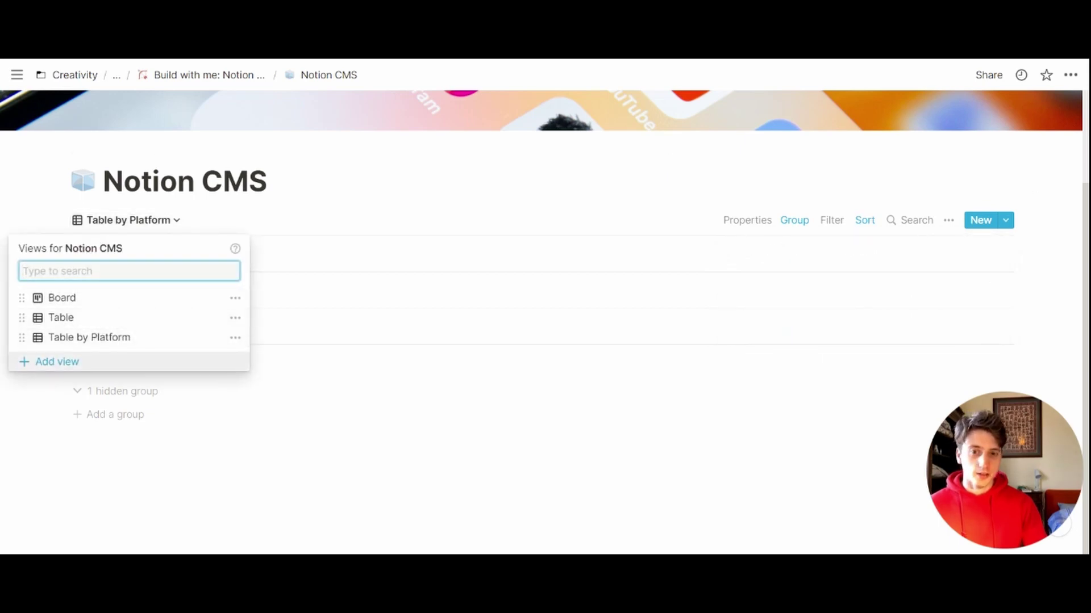
Step: Add a new Calendar view that uses Post Date as its date property
{"action": "left_click", "coordinate": [57, 362]}
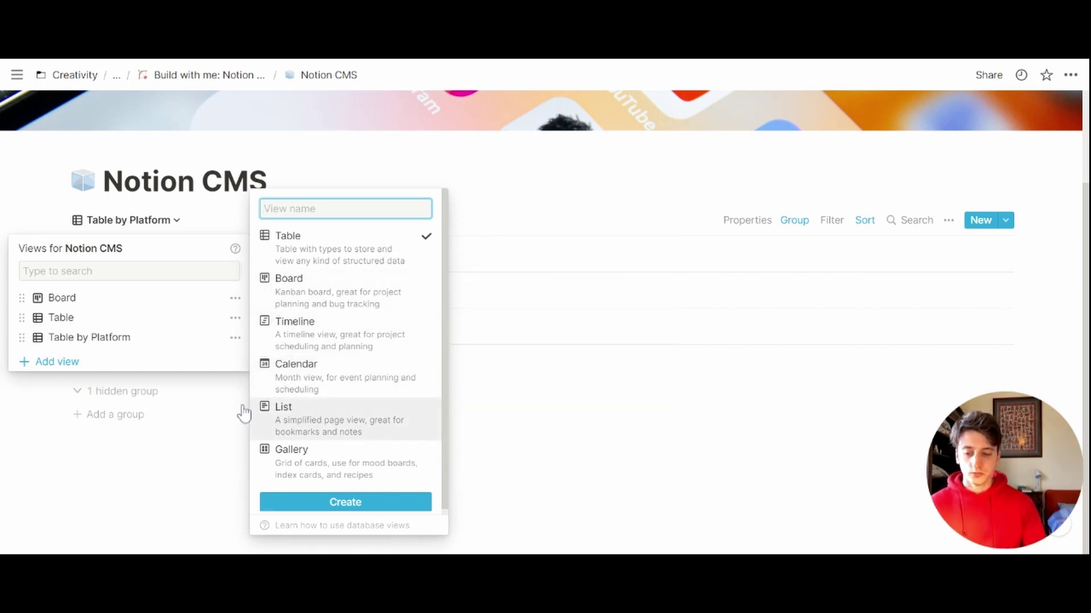
{"action": "left_click", "coordinate": [295, 364]}
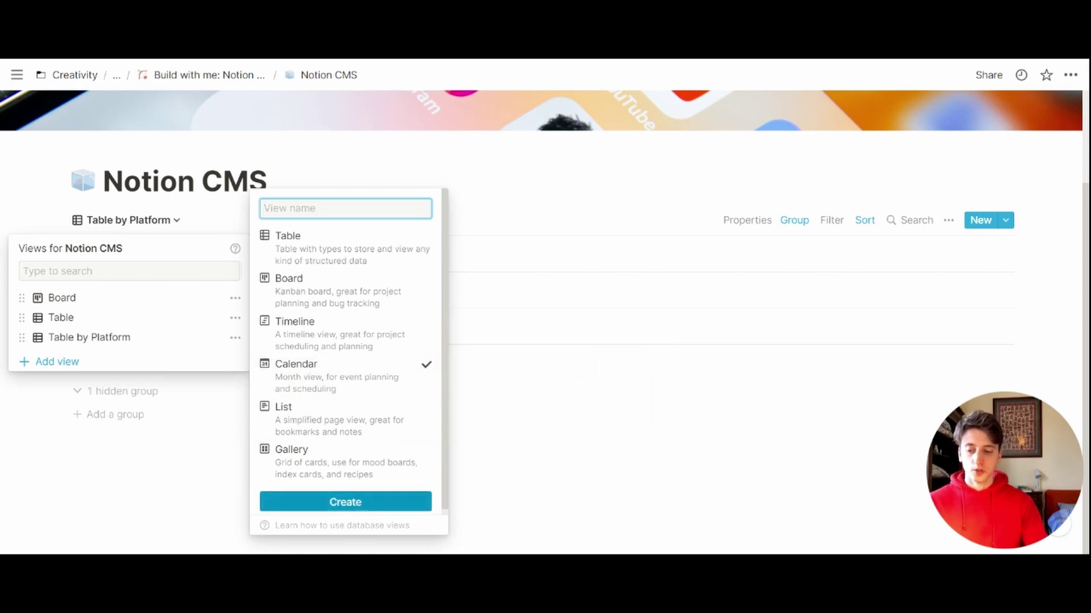
{"action": "left_click", "coordinate": [345, 502]}
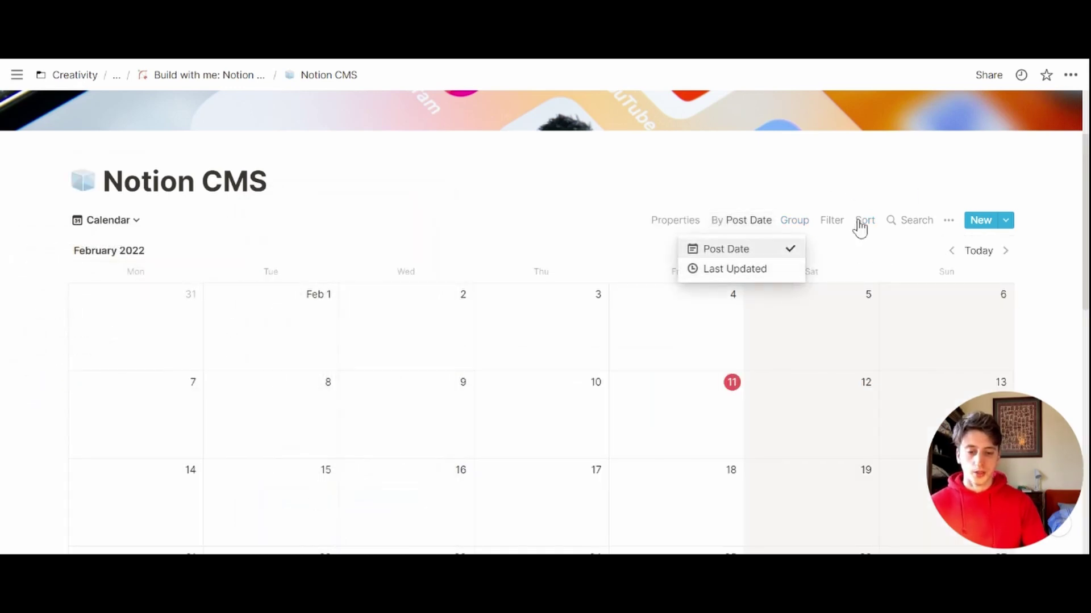
{"action": "left_click", "coordinate": [747, 183]}
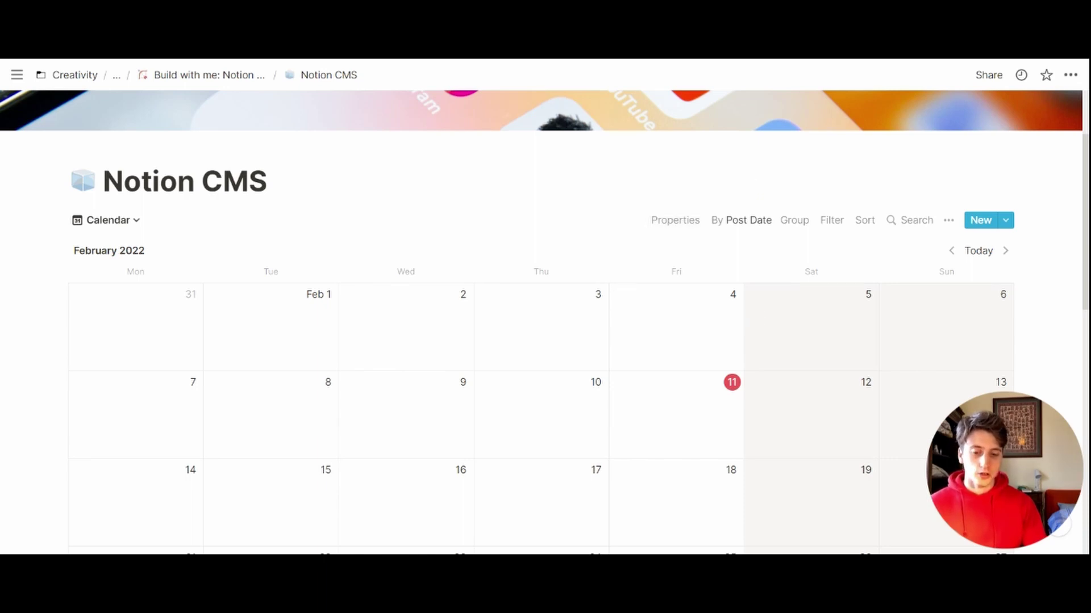
Step: Show the Platform and Status properties on calendar entries
{"action": "left_click", "coordinate": [690, 220]}
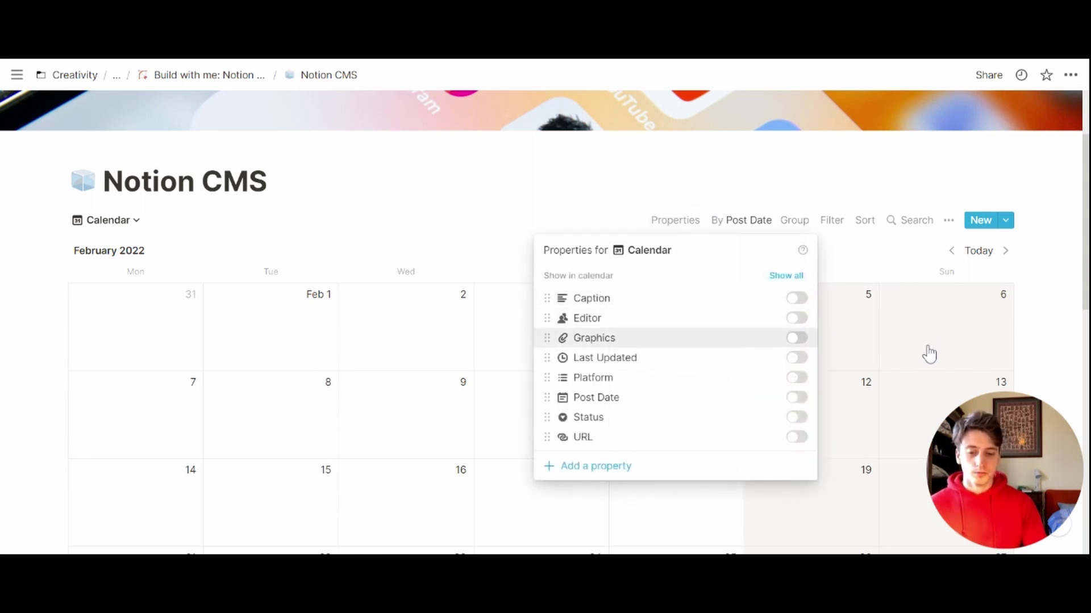
{"action": "left_click", "coordinate": [796, 377]}
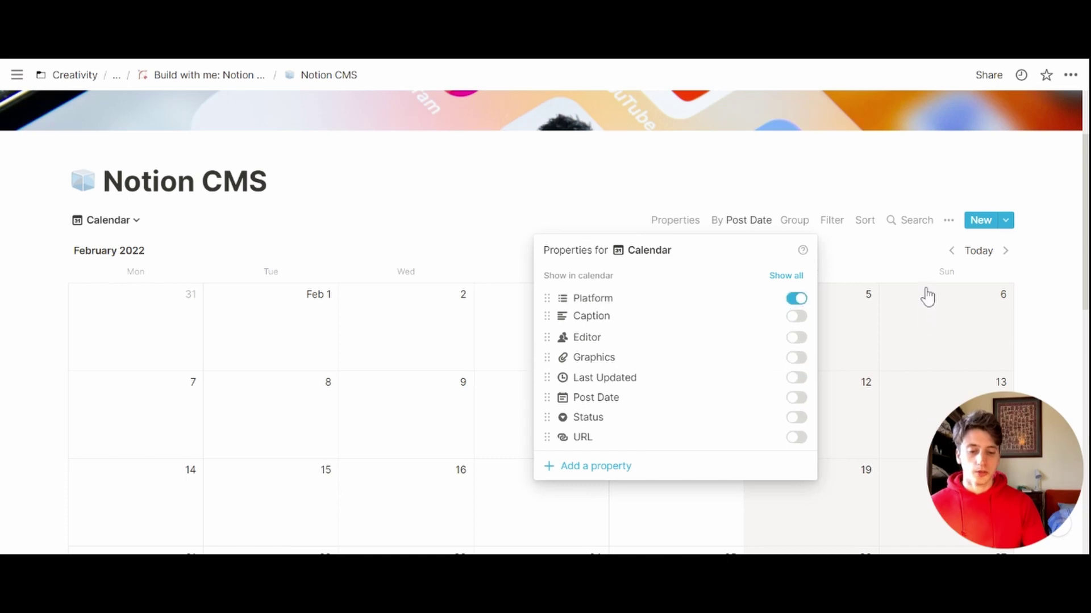
{"action": "left_click", "coordinate": [797, 418]}
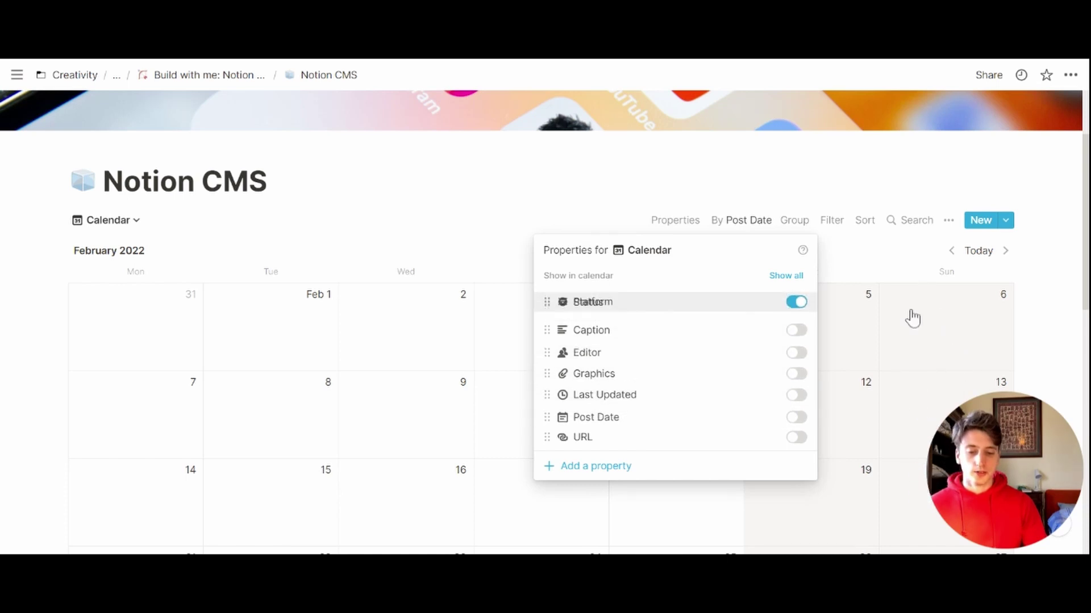
{"action": "left_click", "coordinate": [482, 360]}
Step: Add a sort rule ordering the calendar by Status
{"action": "left_click", "coordinate": [864, 220]}
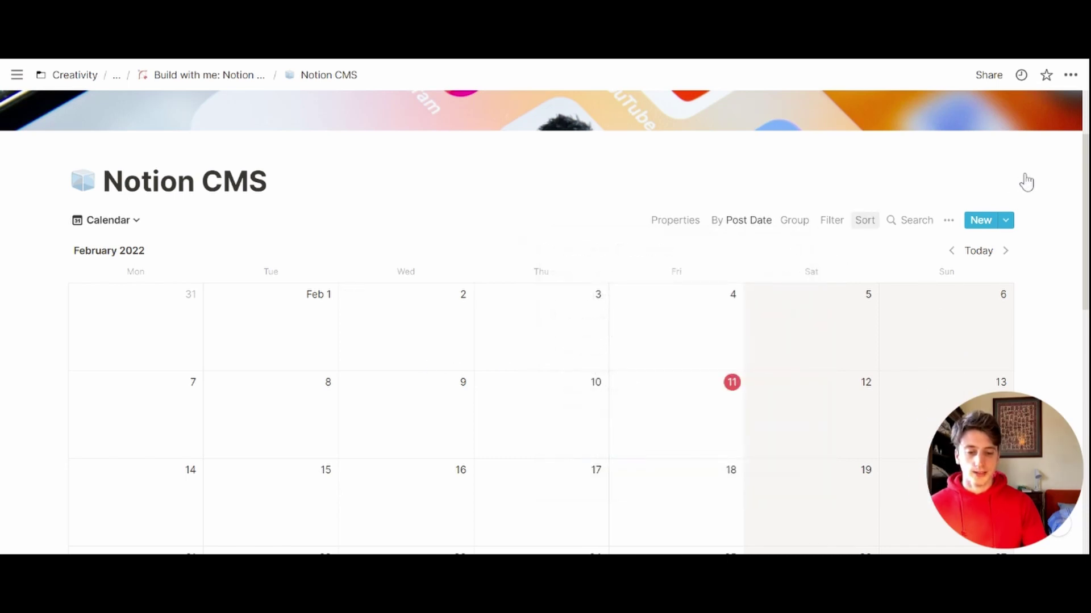
{"action": "left_click", "coordinate": [912, 349]}
{"action": "left_click", "coordinate": [835, 278]}
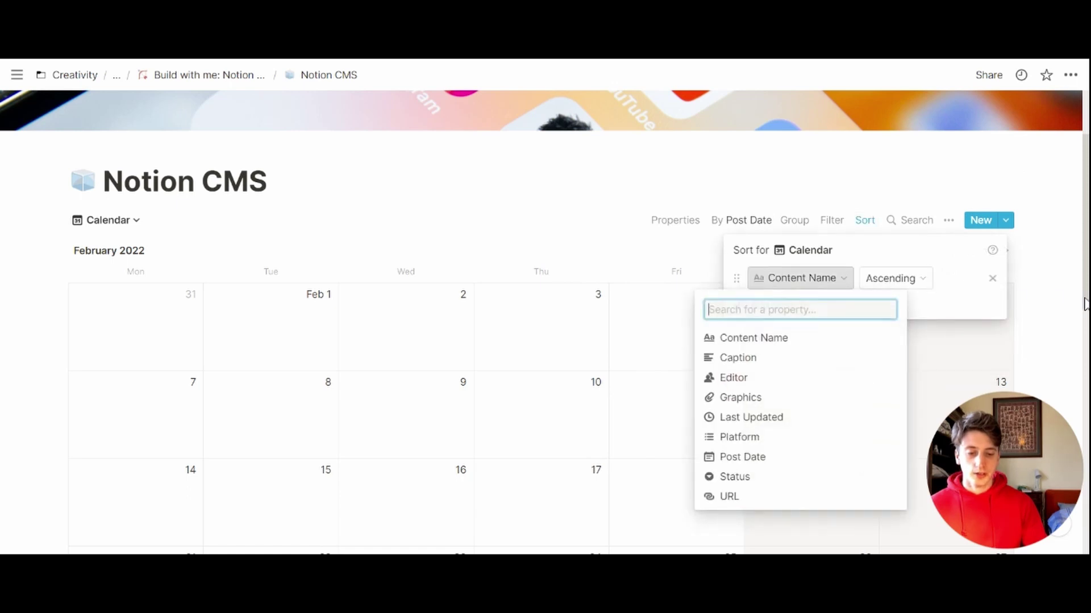
{"action": "left_click", "coordinate": [734, 477]}
{"action": "key", "text": "Escape"}
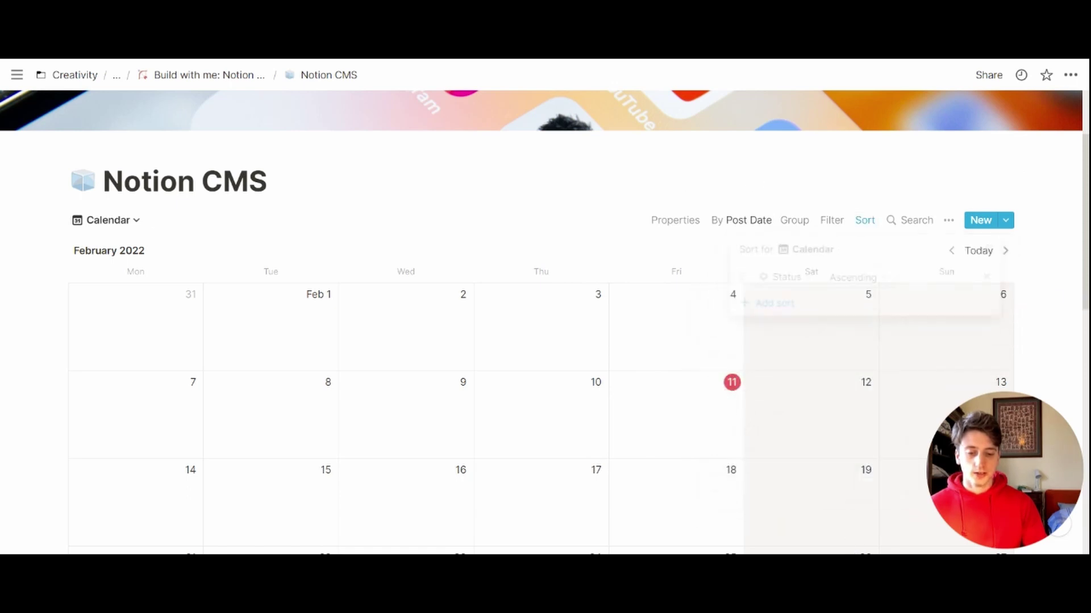
{"action": "scroll", "coordinate": [613, 193], "scroll_direction": "down", "scroll_amount": 3}
{"action": "scroll", "coordinate": [613, 193], "scroll_direction": "down", "scroll_amount": 3}
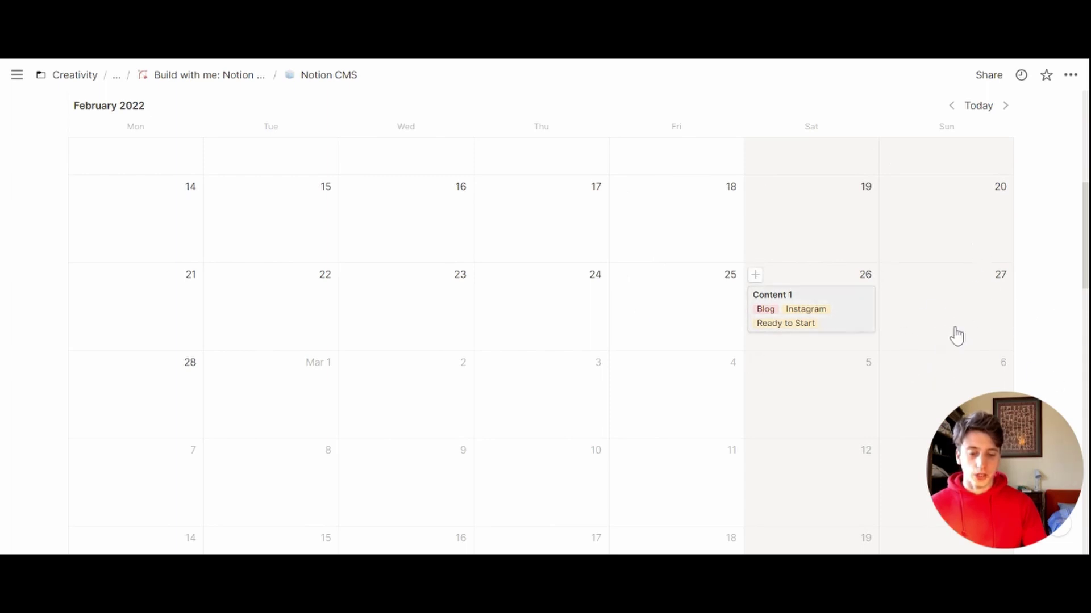
{"action": "left_click", "coordinate": [841, 304]}
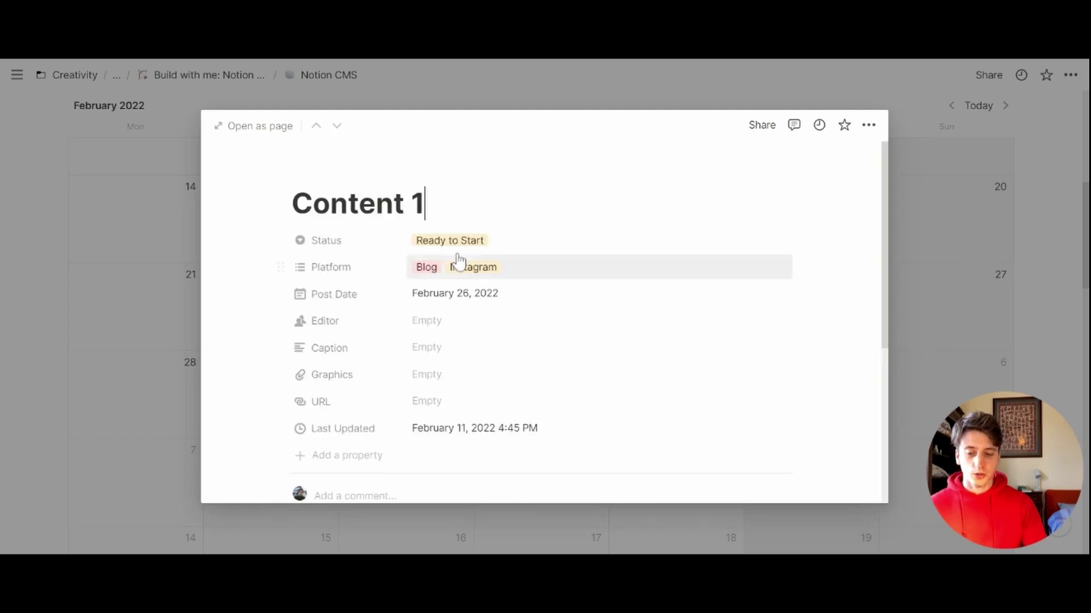
{"action": "scroll", "coordinate": [518, 286], "scroll_direction": "down", "scroll_amount": 5}
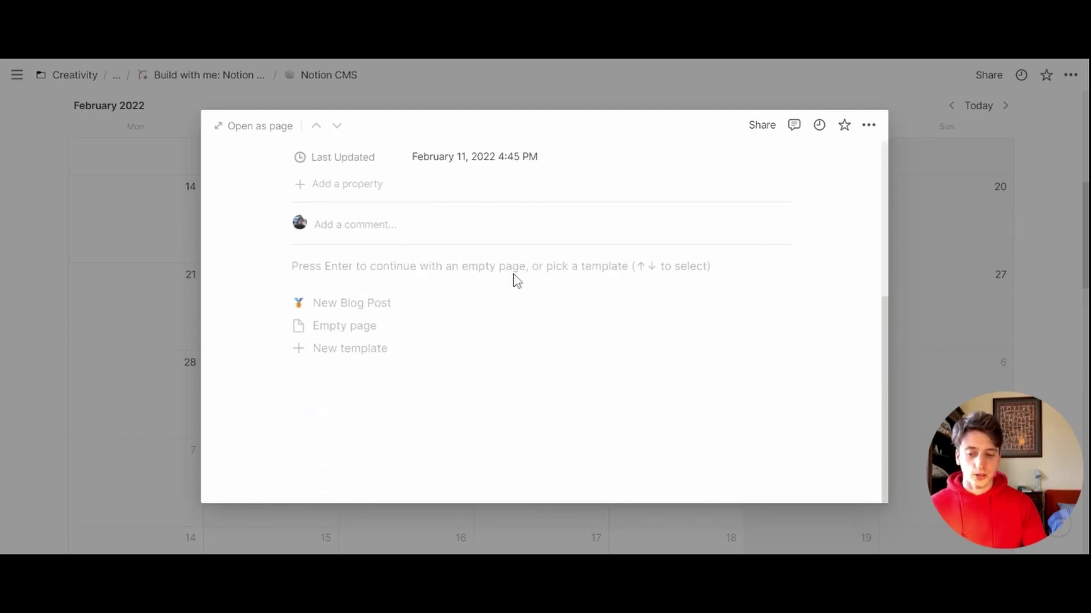
{"action": "scroll", "coordinate": [523, 317], "scroll_direction": "up", "scroll_amount": 5}
{"action": "left_click", "coordinate": [142, 377]}
{"action": "scroll", "coordinate": [182, 370], "scroll_direction": "up", "scroll_amount": 10}
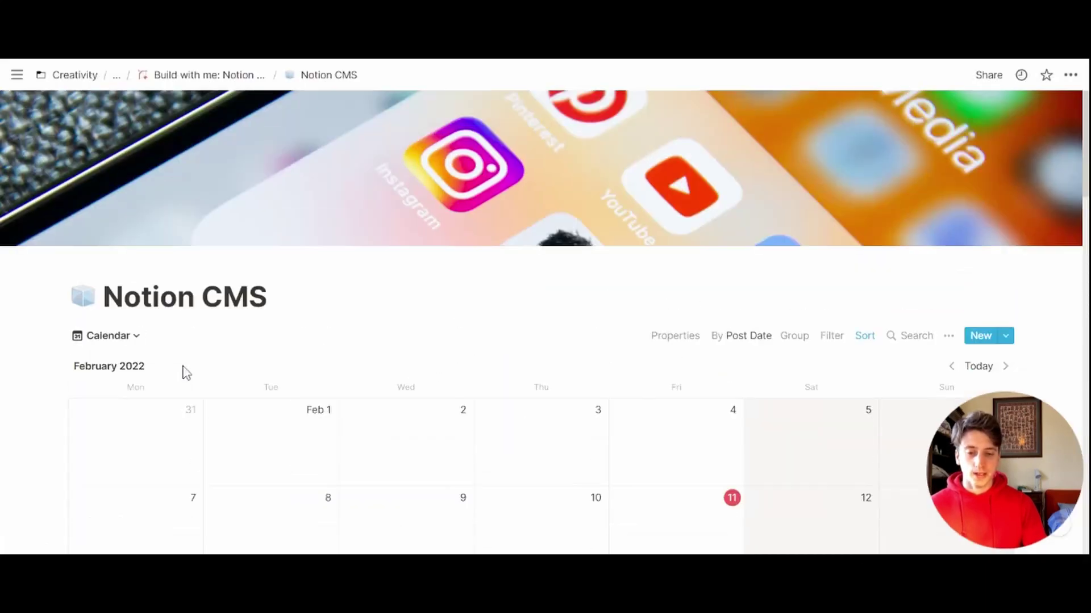
{"action": "scroll", "coordinate": [182, 370], "scroll_direction": "down", "scroll_amount": 2}
{"action": "scroll", "coordinate": [181, 360], "scroll_direction": "down", "scroll_amount": 15}
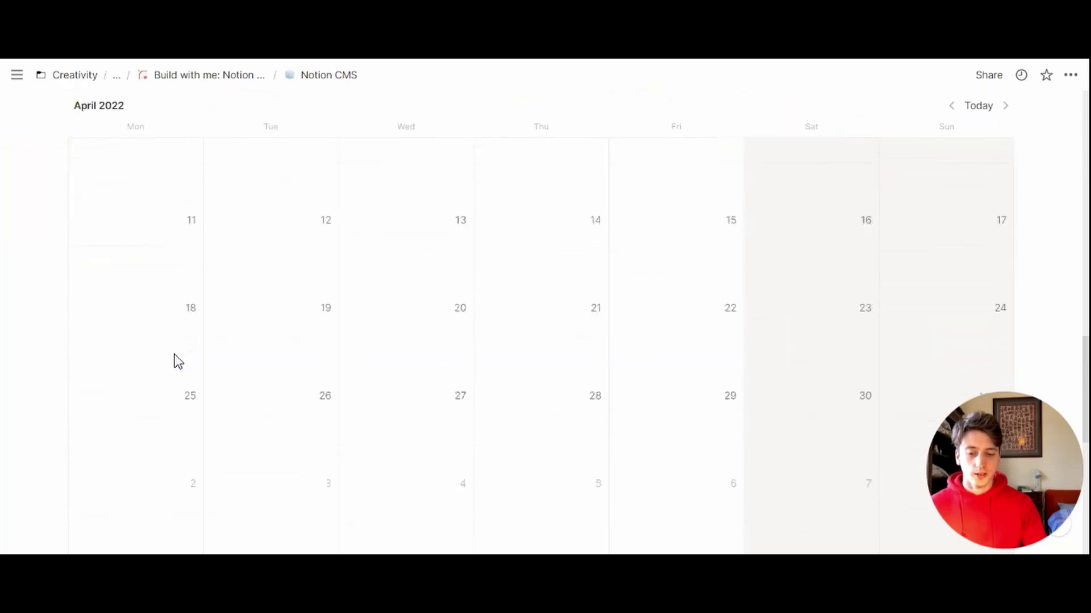
{"action": "scroll", "coordinate": [179, 359], "scroll_direction": "down", "scroll_amount": 6}
{"action": "scroll", "coordinate": [179, 358], "scroll_direction": "up", "scroll_amount": 10}
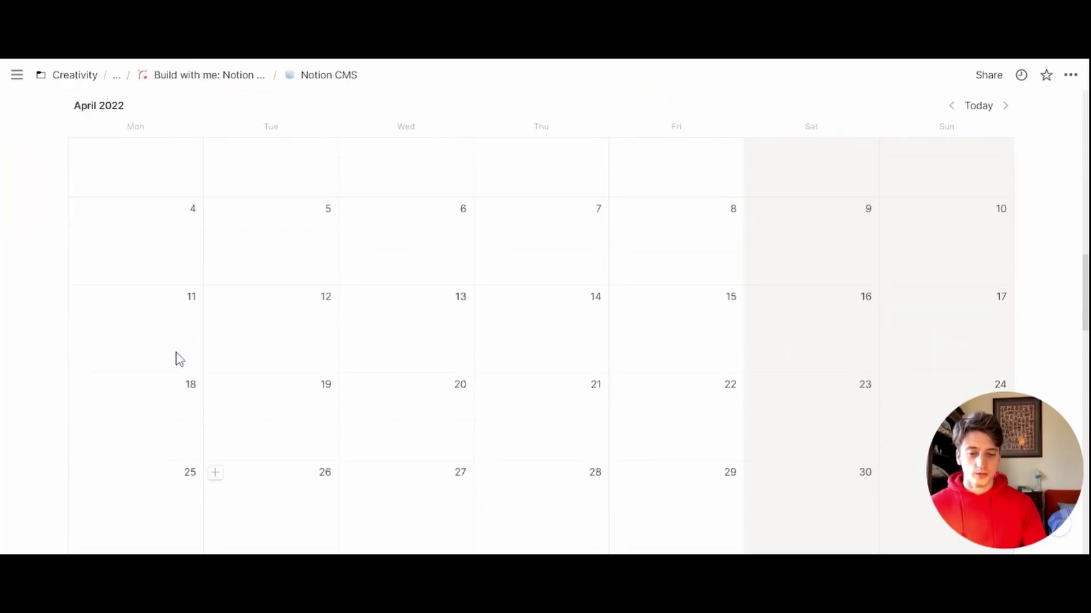
{"action": "scroll", "coordinate": [180, 357], "scroll_direction": "up", "scroll_amount": 15}
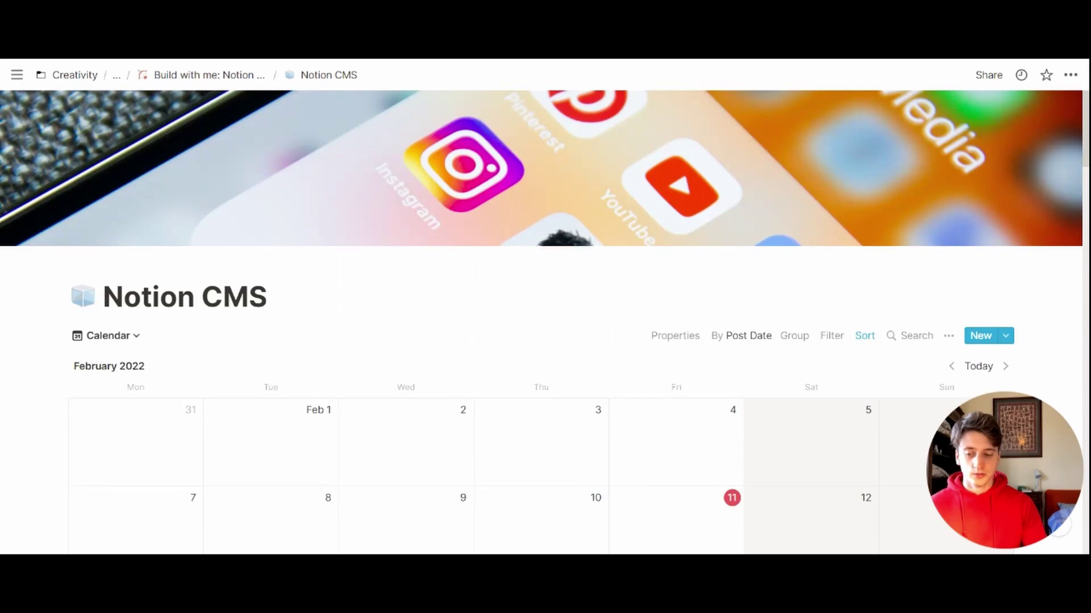
{"action": "left_click", "coordinate": [108, 336]}
Step: Switch to the Board view and drag Content 1 from Ready to Start into In Progress
{"action": "left_click", "coordinate": [61, 413]}
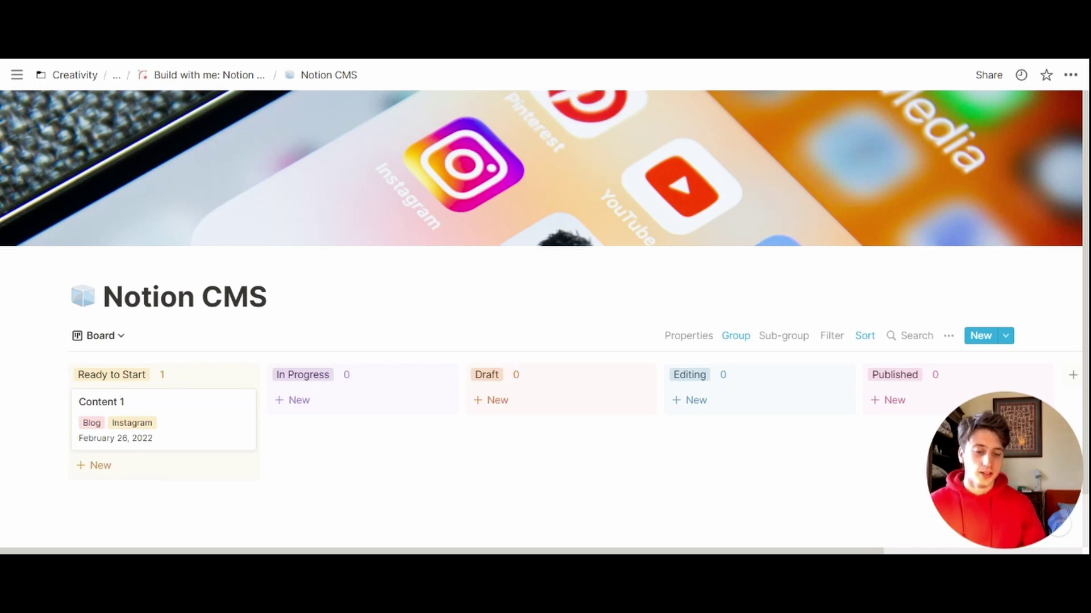
{"action": "scroll", "coordinate": [164, 358], "scroll_direction": "down", "scroll_amount": 1}
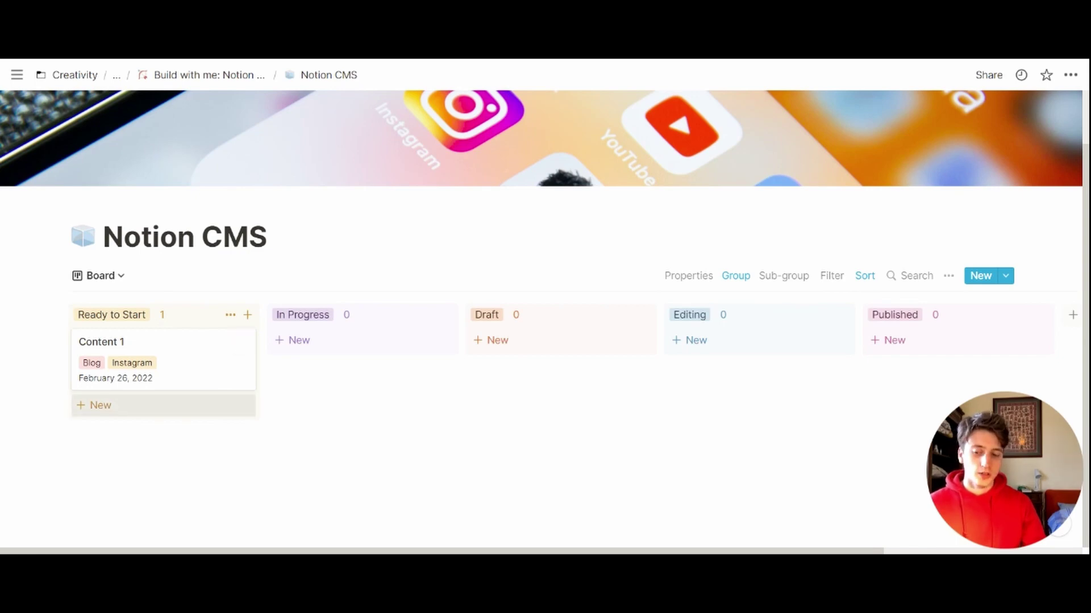
{"action": "left_click_drag", "start_coordinate": [165, 363], "coordinate": [239, 379]}
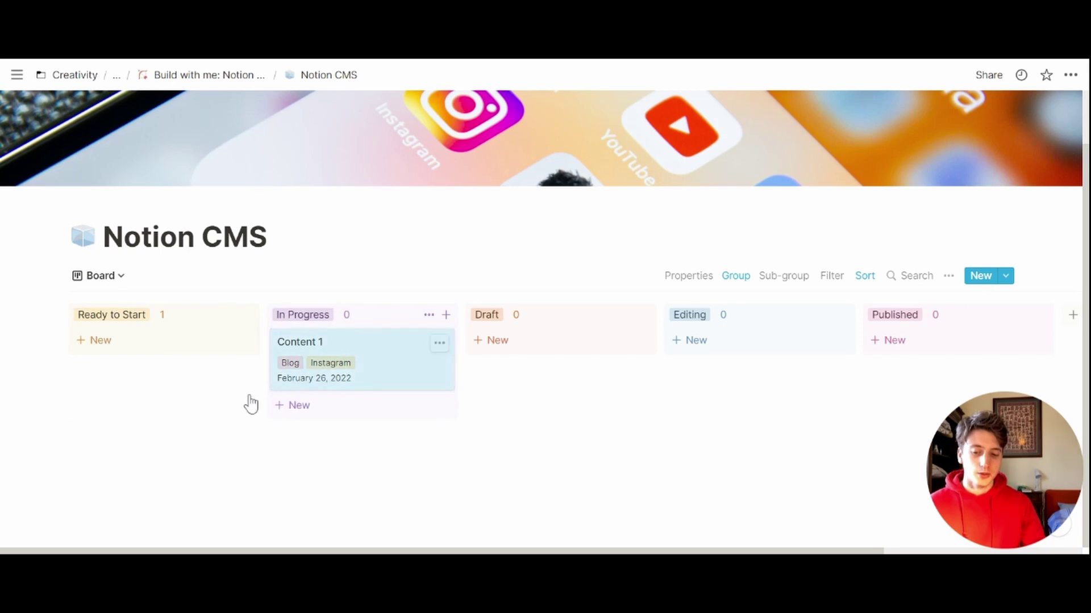